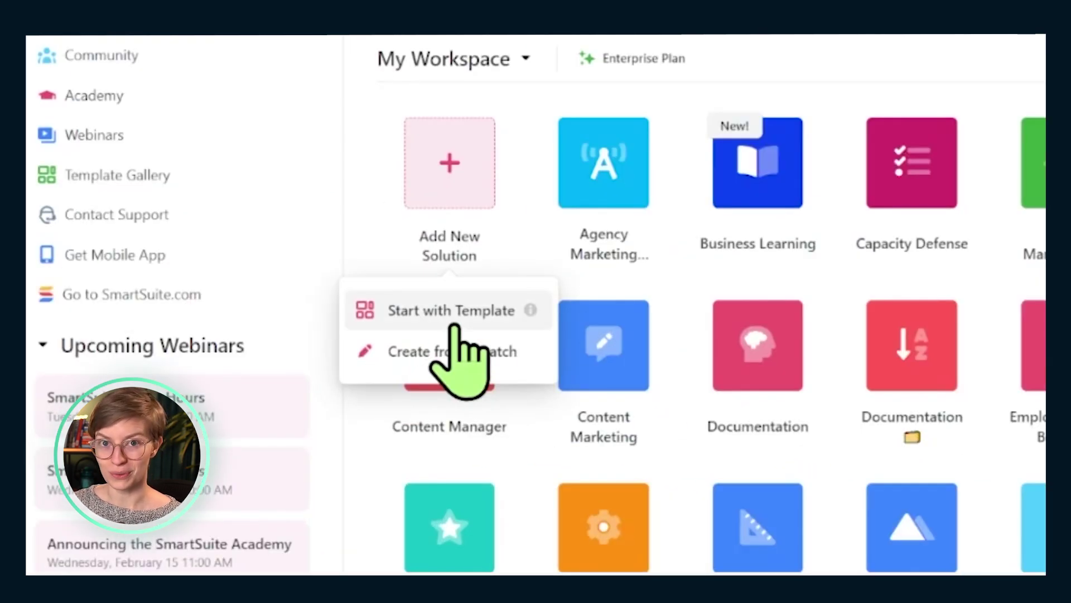
# - Search the template gallery for 'order' and install the Orders & Invoicing template
pyautogui.click(455, 326)
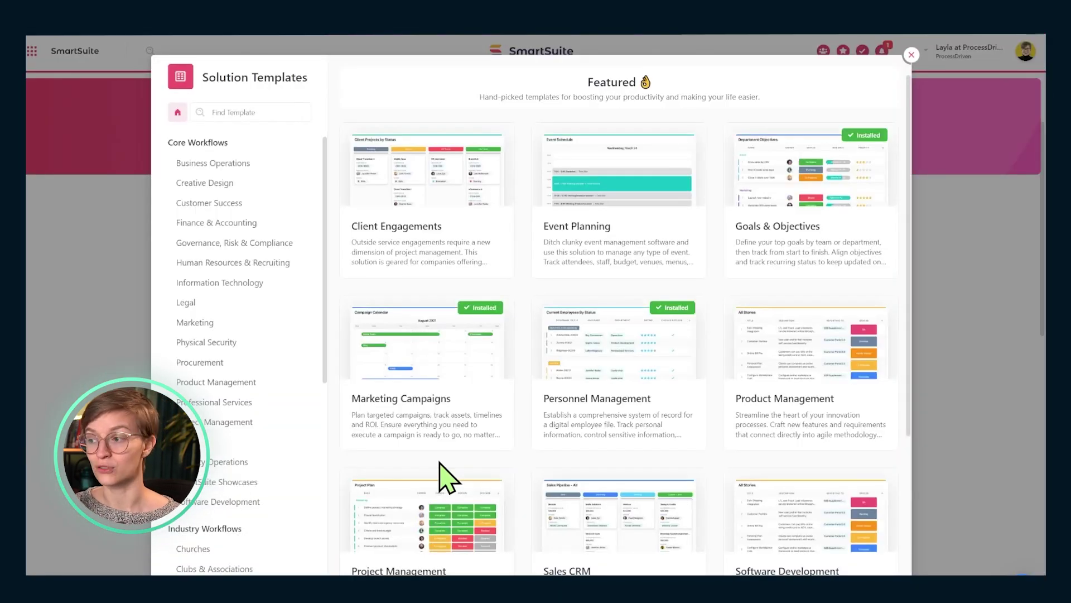
pyautogui.moveTo(413, 357)
pyautogui.click(290, 108)
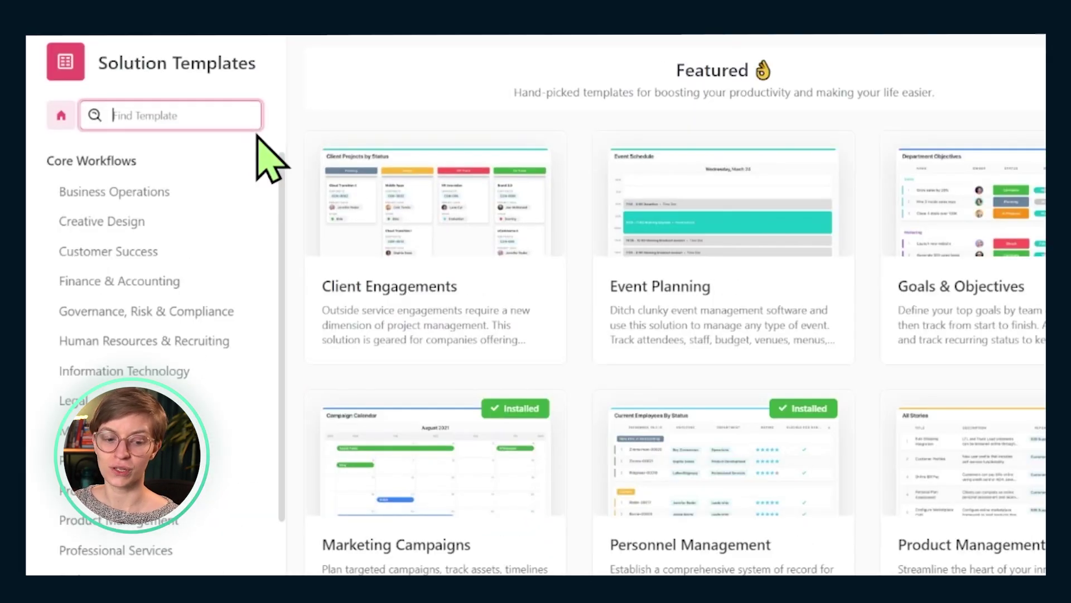
pyautogui.write('order')
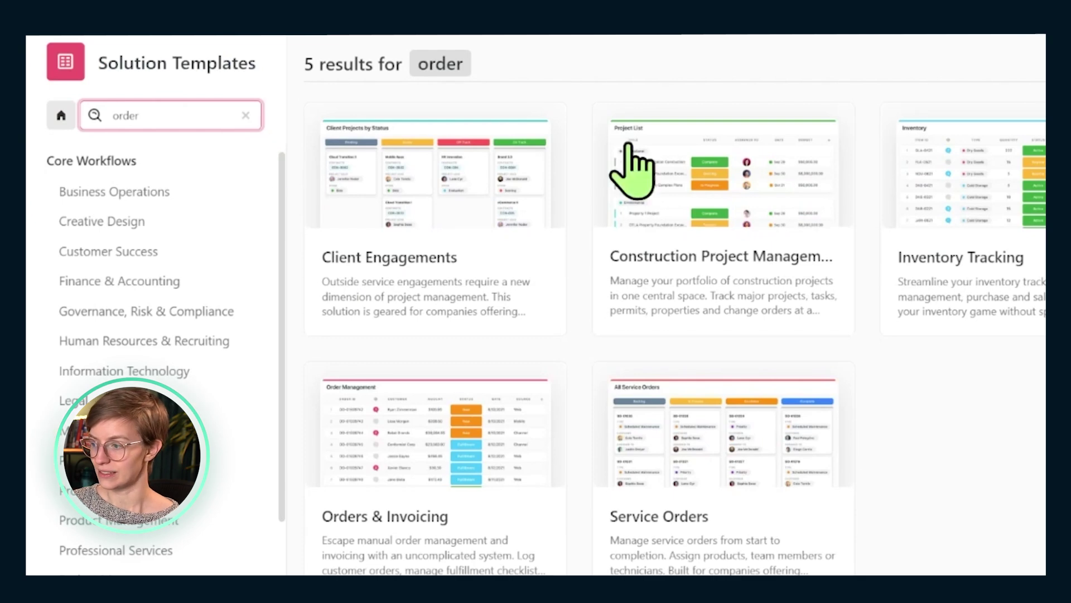
pyautogui.click(436, 430)
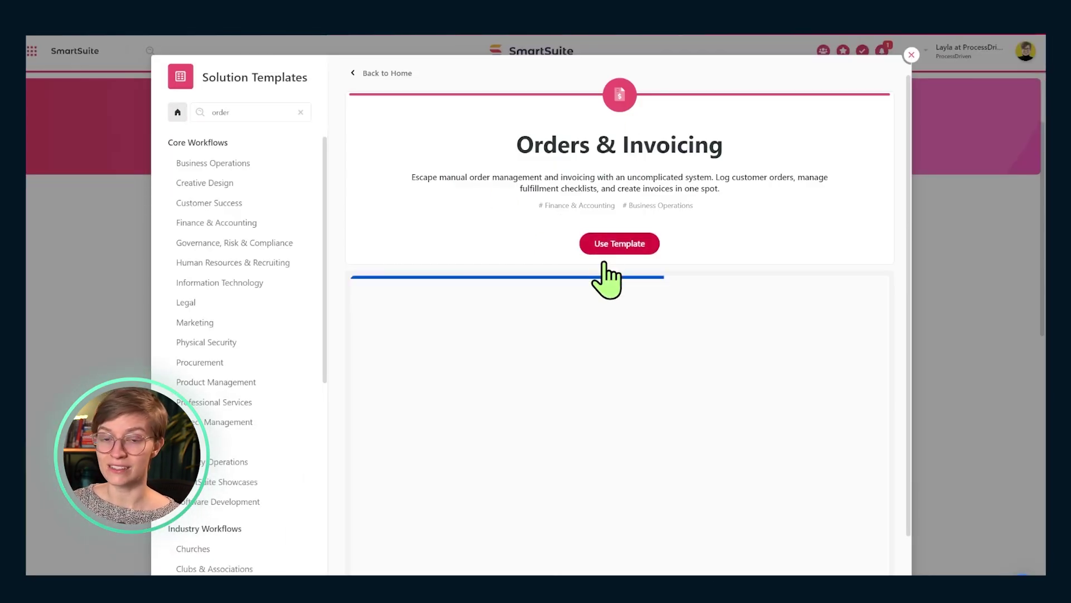
pyautogui.scroll(-1, 614, 363)
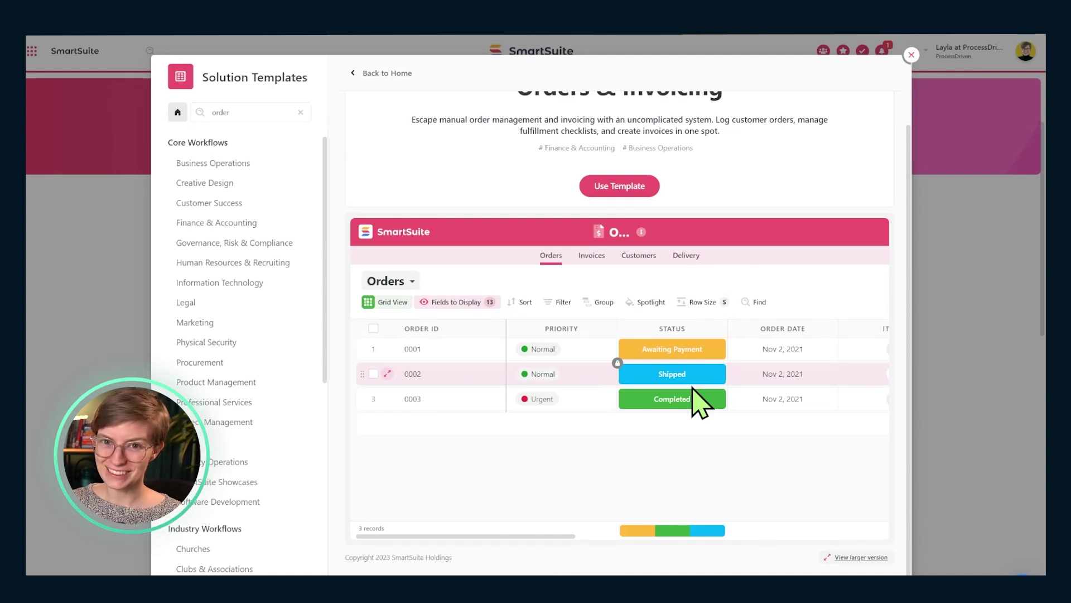
pyautogui.click(619, 189)
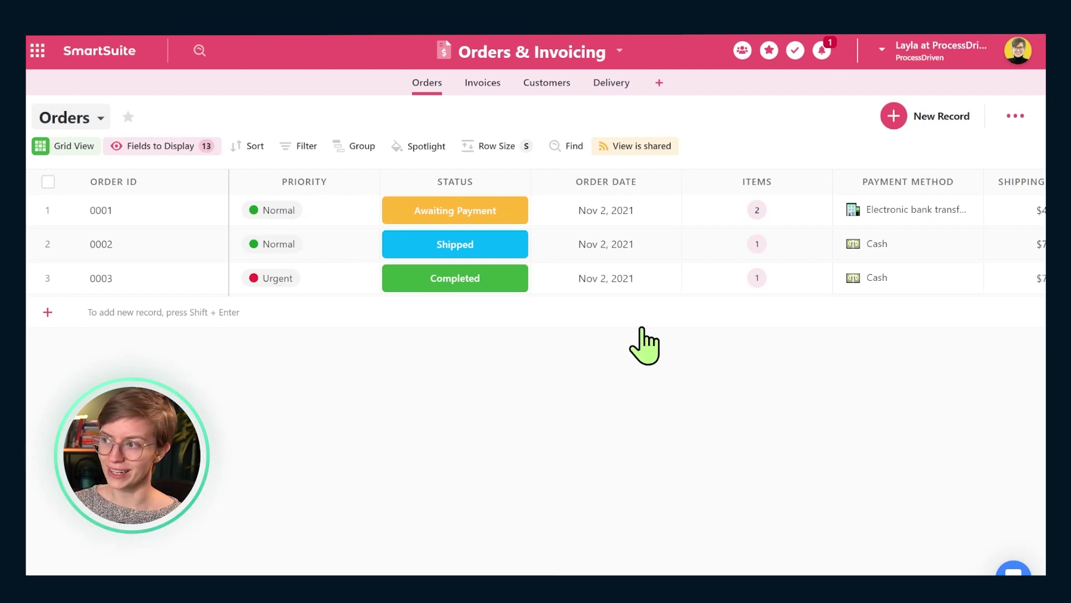
# - Look through the Invoices, Customers and Delivery tables, then delete the Delivery app
pyautogui.click(484, 85)
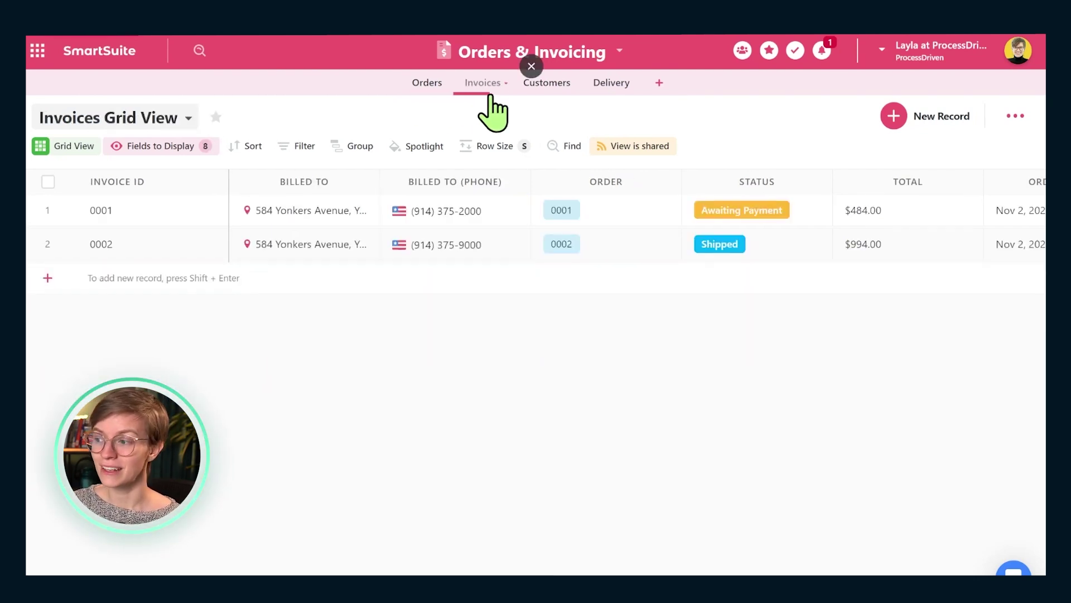
pyautogui.click(538, 94)
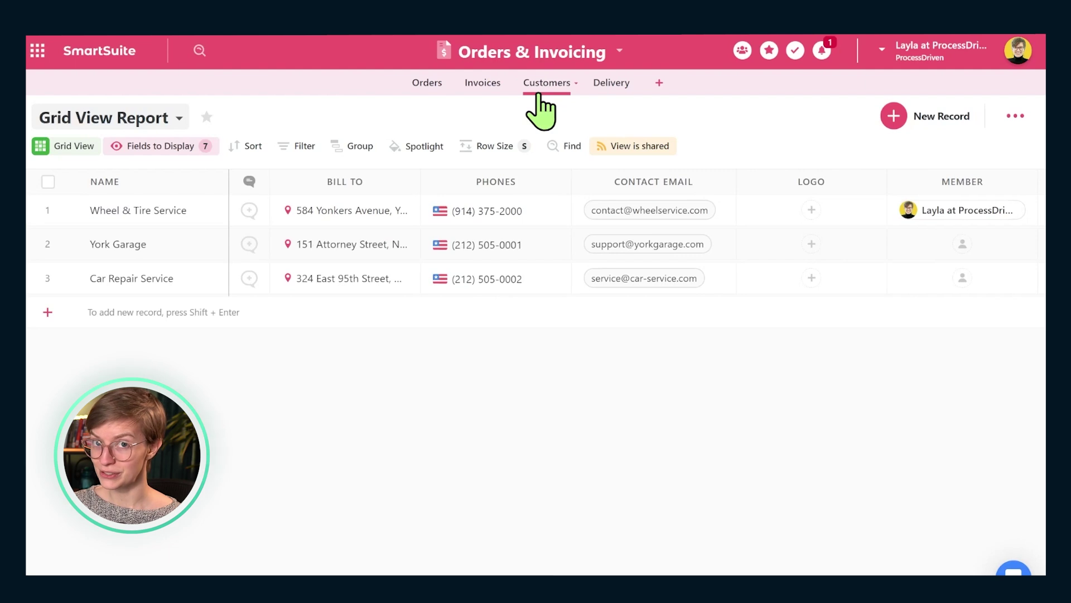
pyautogui.click(610, 86)
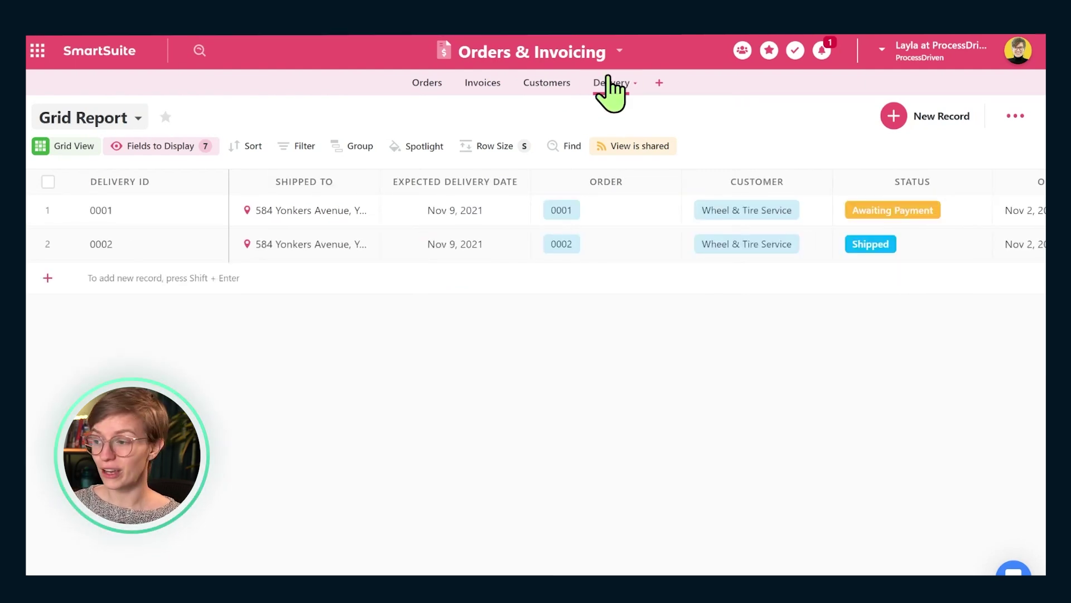
pyautogui.click(640, 84)
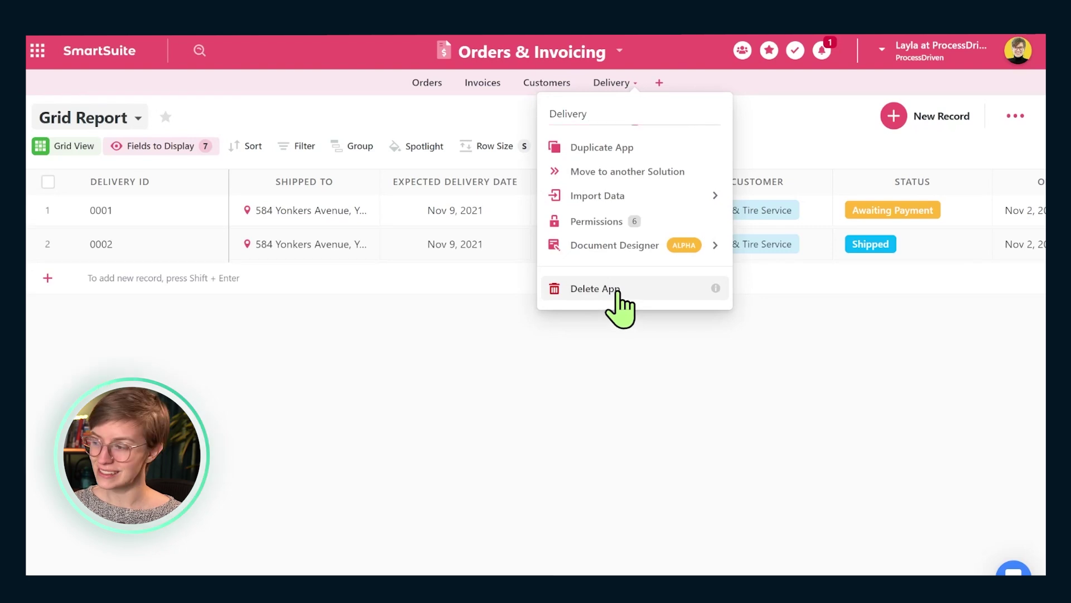
pyautogui.click(616, 290)
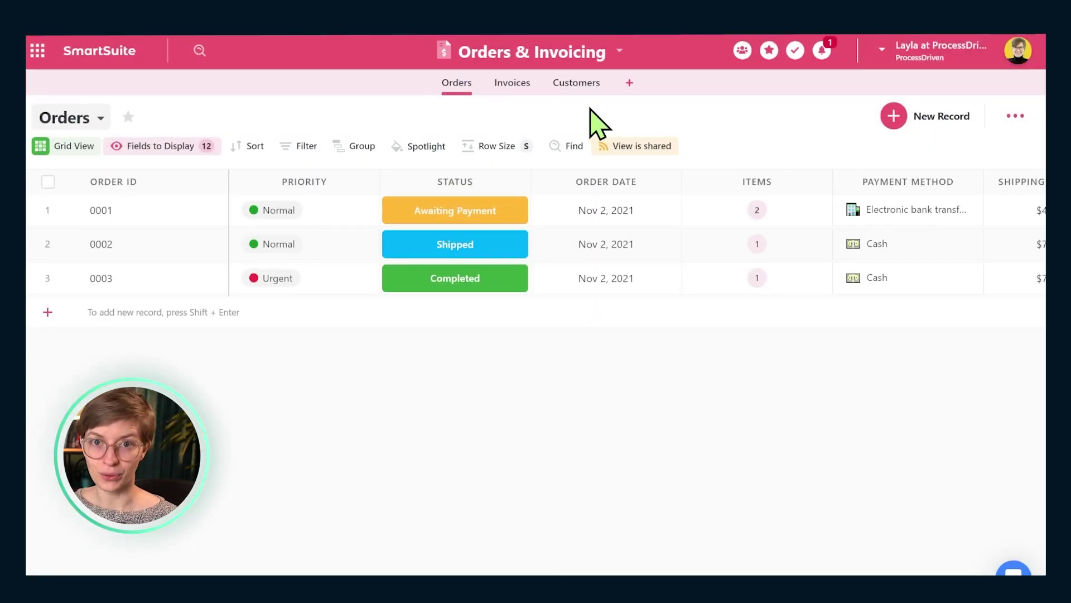
# - Glance at Invoices, then expand order 0001's full record from the Orders table
pyautogui.click(512, 84)
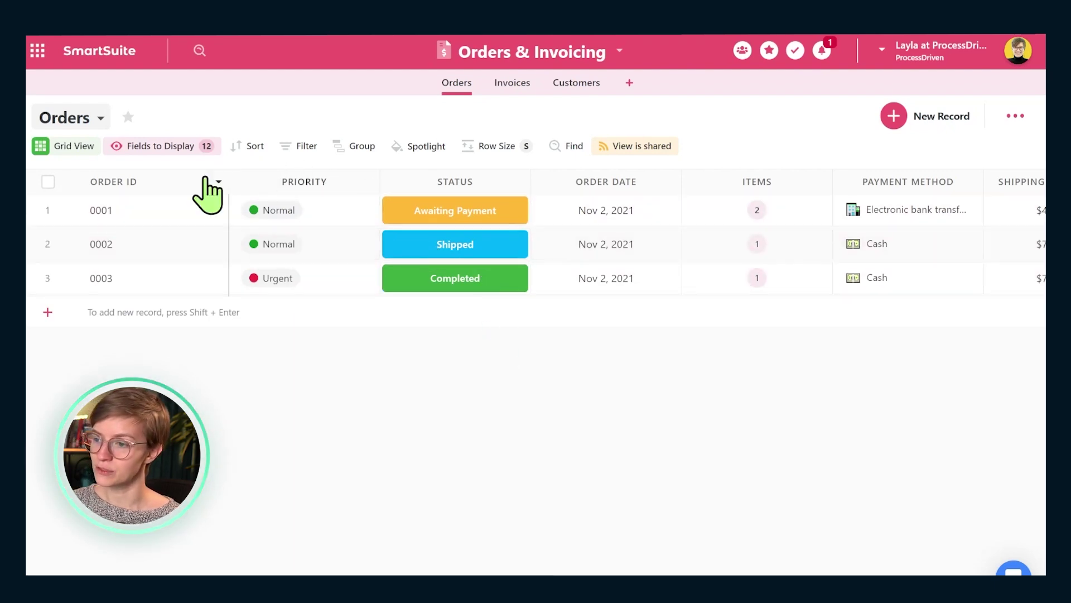
pyautogui.click(66, 209)
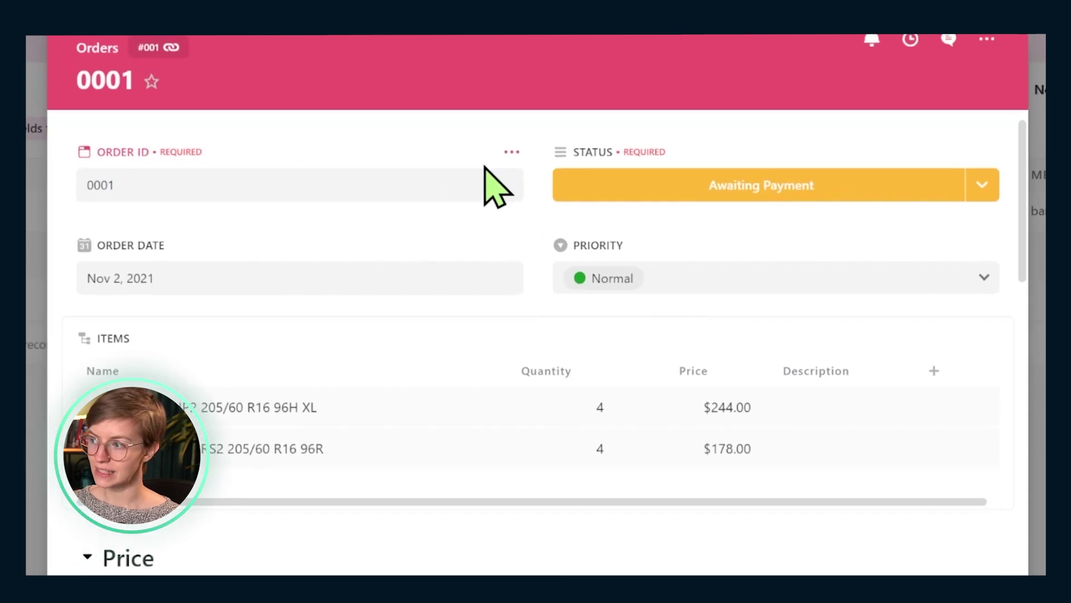
# - Rename order 0001's Order ID field to 'Order ID from Shopify'
pyautogui.click(512, 152)
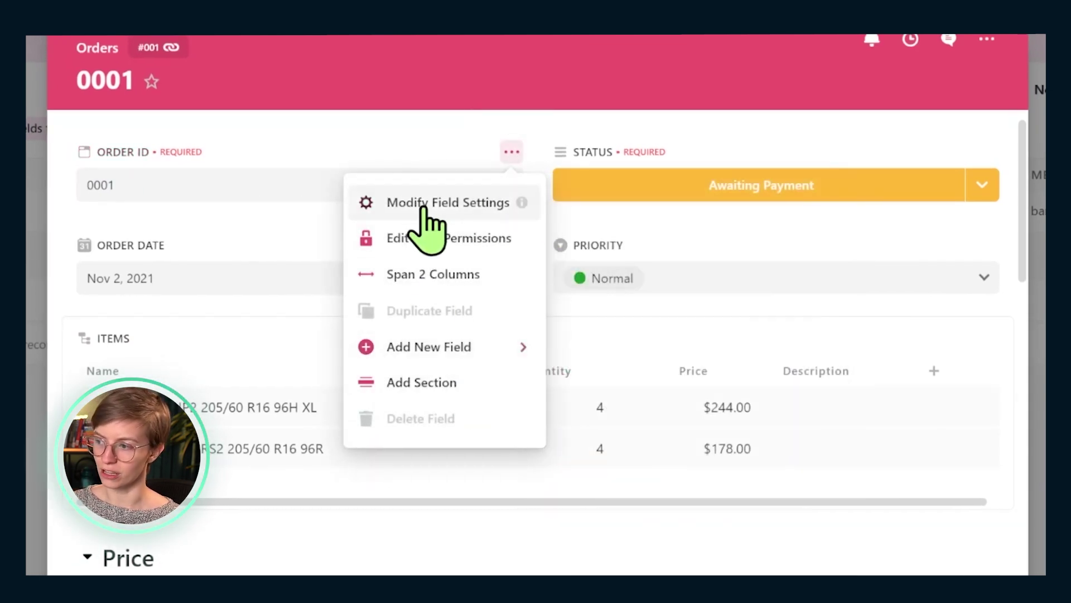
pyautogui.click(422, 205)
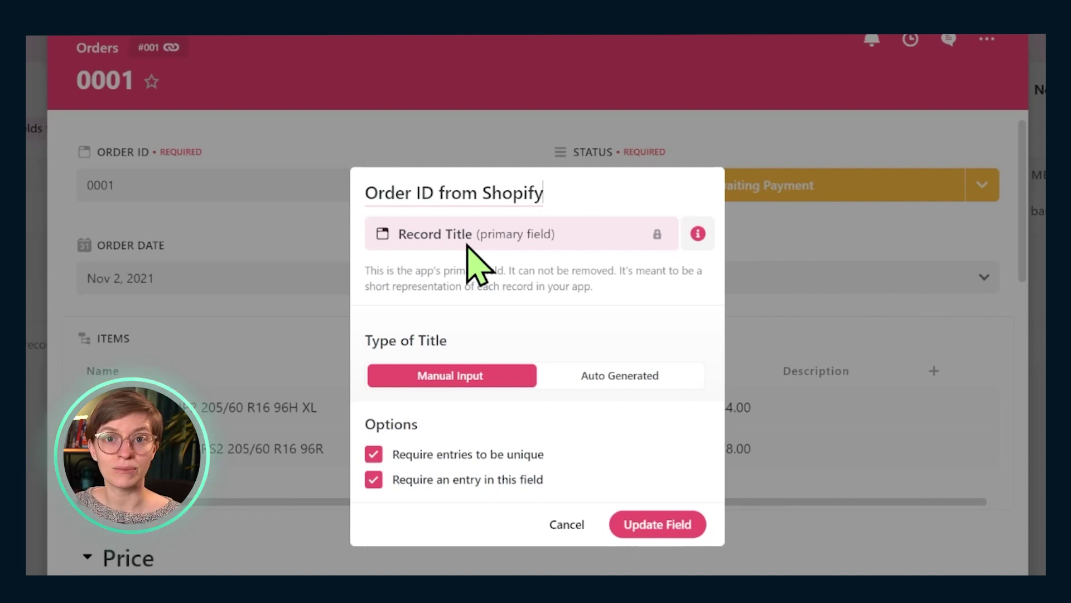
pyautogui.press('Return')
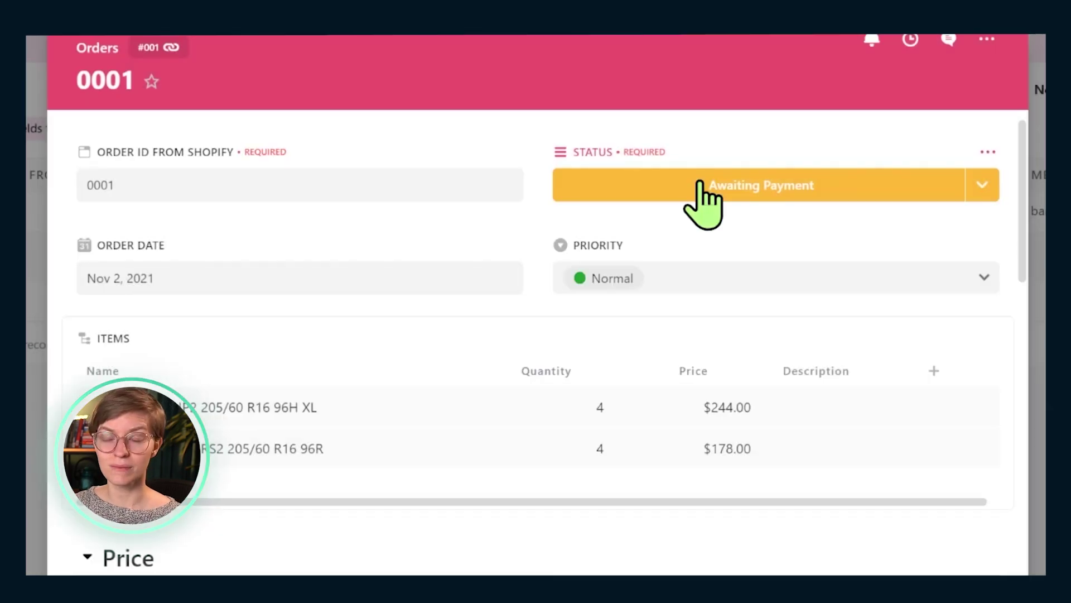
# - Review the available order statuses and open the Status field's settings
pyautogui.click(869, 191)
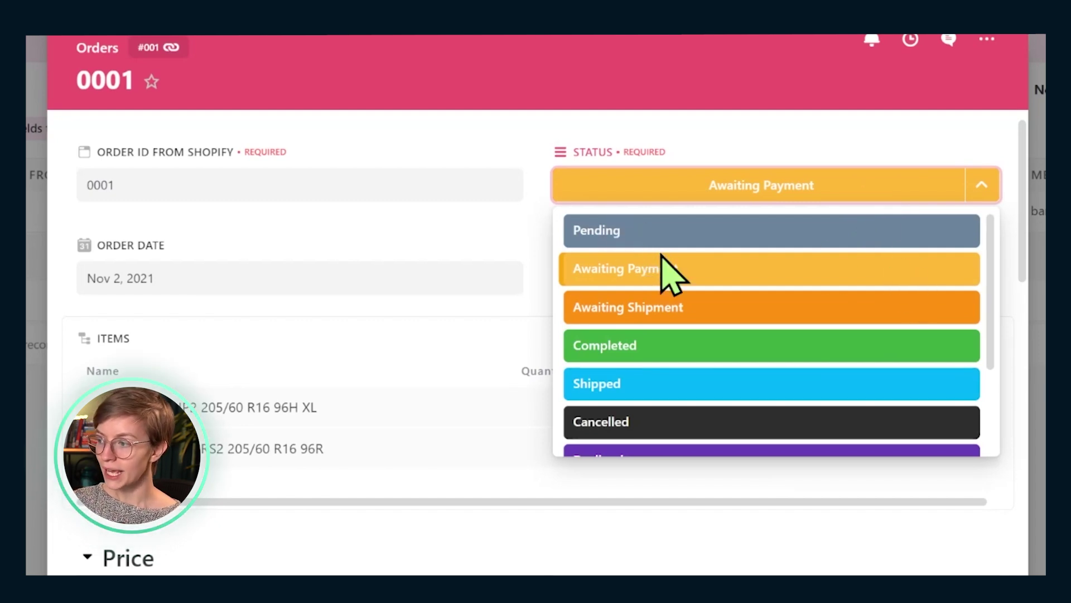
pyautogui.scroll(-3, 677, 327)
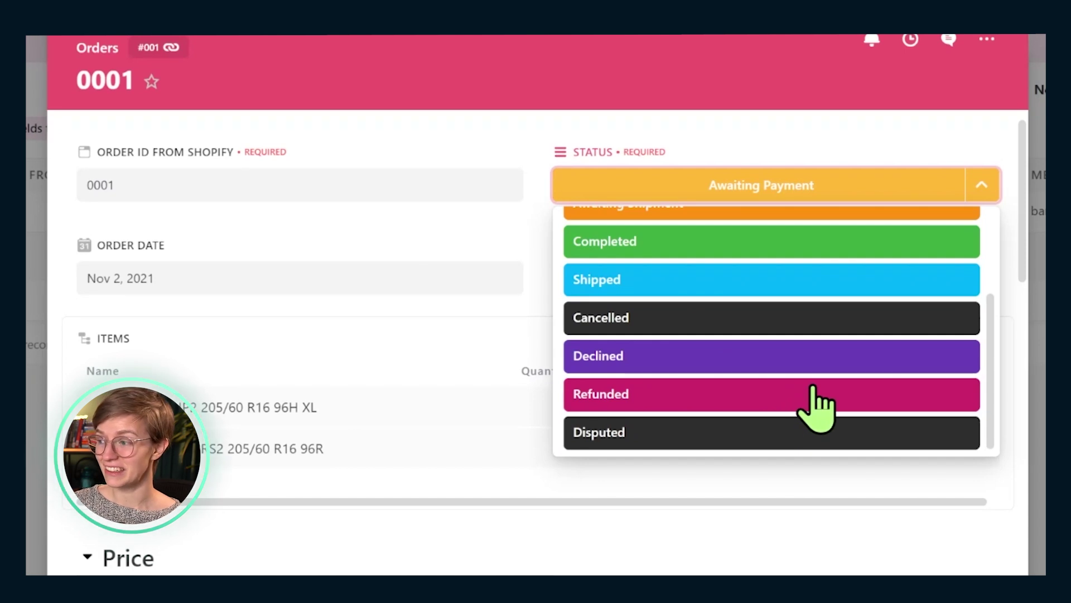
pyautogui.scroll(3, 818, 408)
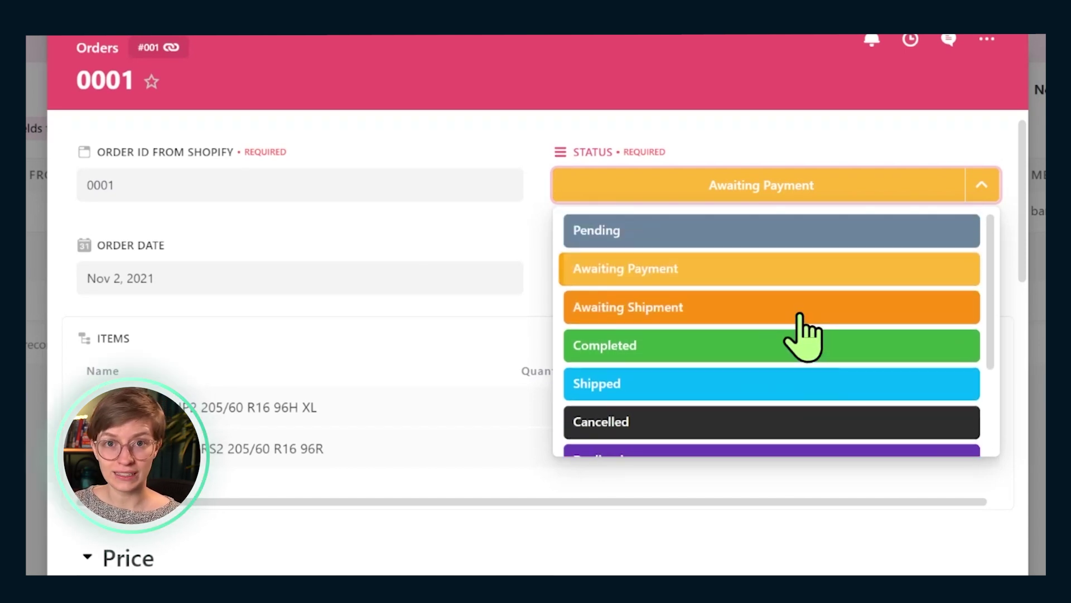
pyautogui.click(993, 154)
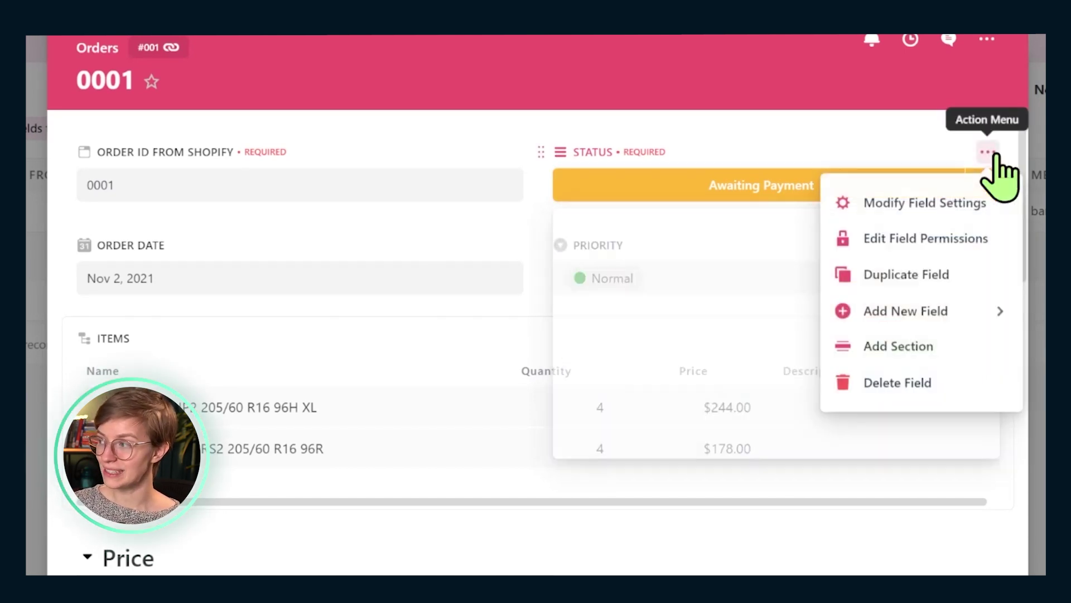
pyautogui.click(905, 207)
pyautogui.scroll(-5, 600, 274)
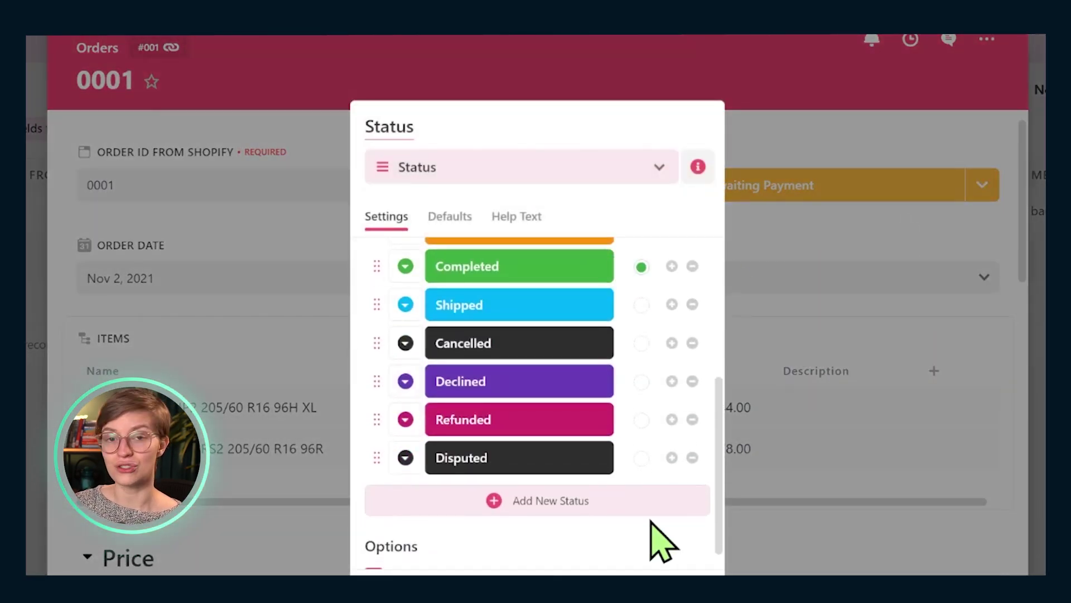
pyautogui.scroll(3, 651, 532)
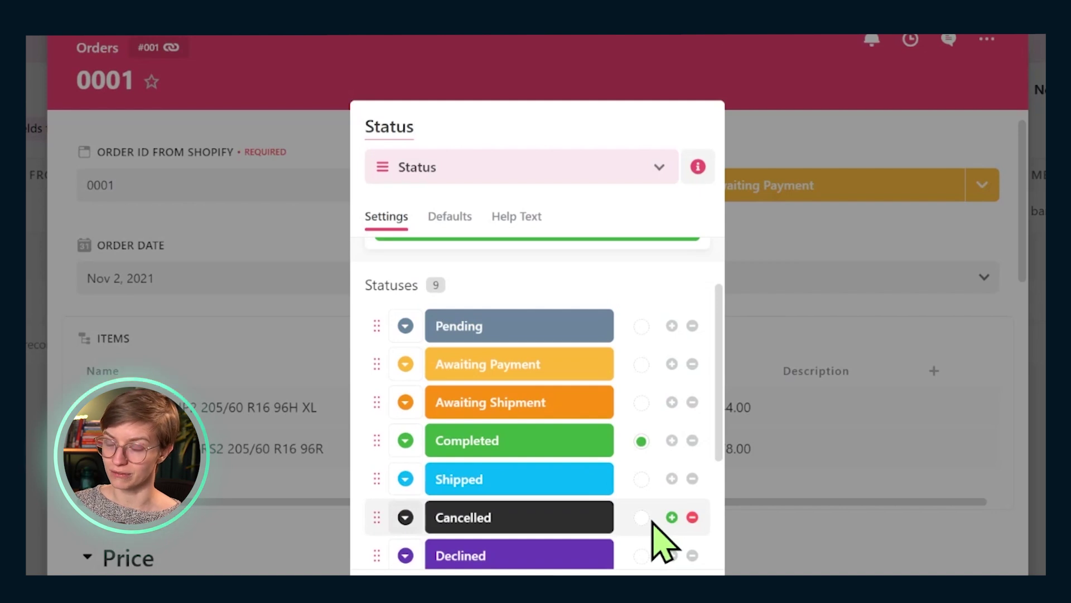
# - Colour Awaiting Payment cherry red, Awaiting Shipment grey, Shipped grey and Cancelled red
pyautogui.click(407, 363)
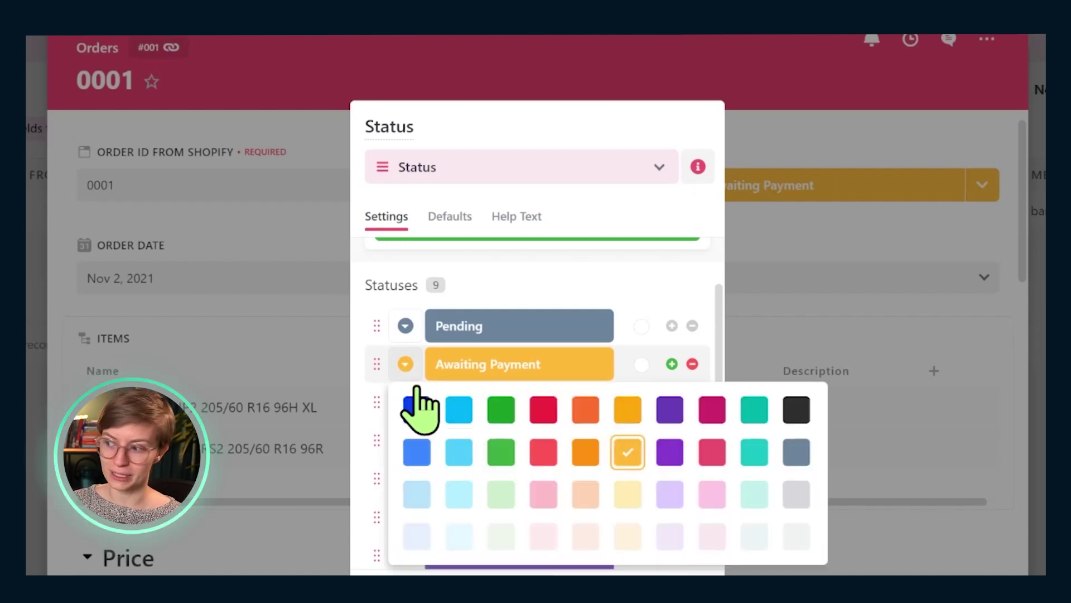
pyautogui.click(546, 408)
pyautogui.click(406, 402)
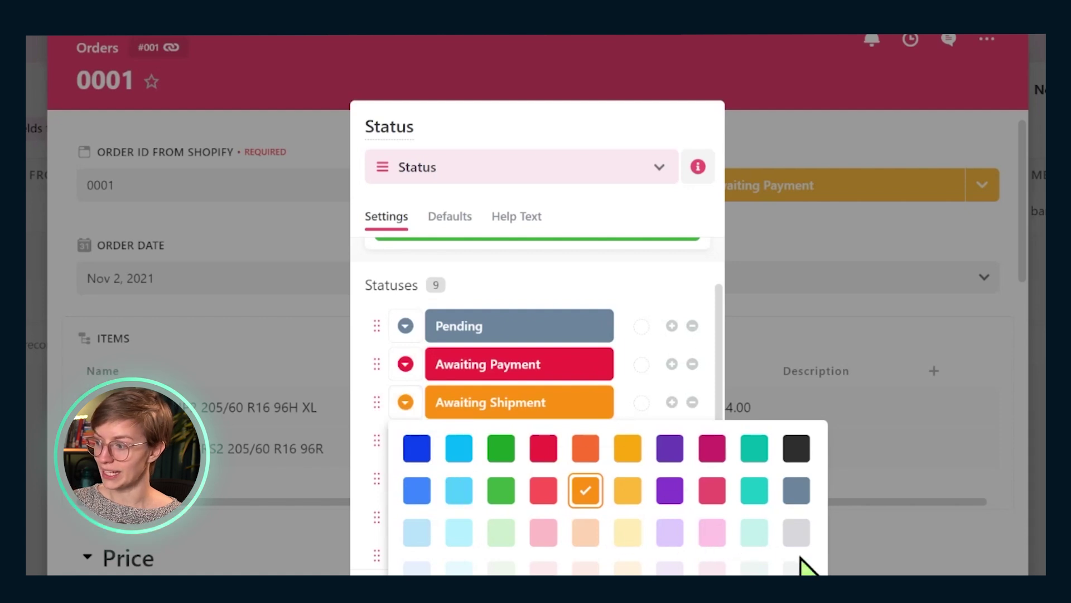
pyautogui.click(796, 532)
pyautogui.click(406, 478)
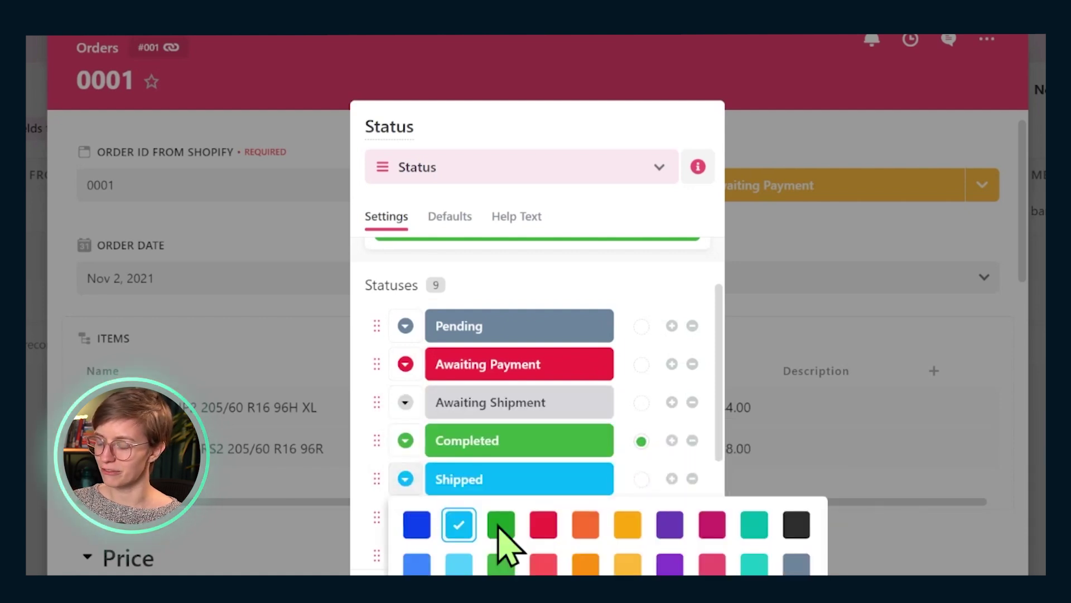
pyautogui.click(797, 565)
pyautogui.click(406, 518)
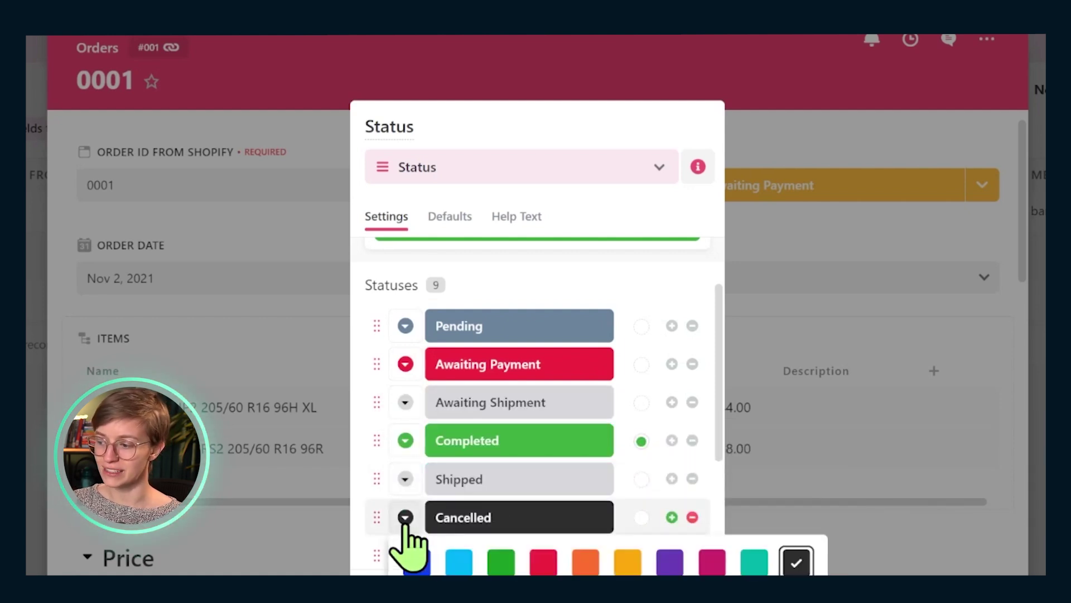
pyautogui.click(544, 560)
pyautogui.scroll(-2, 586, 498)
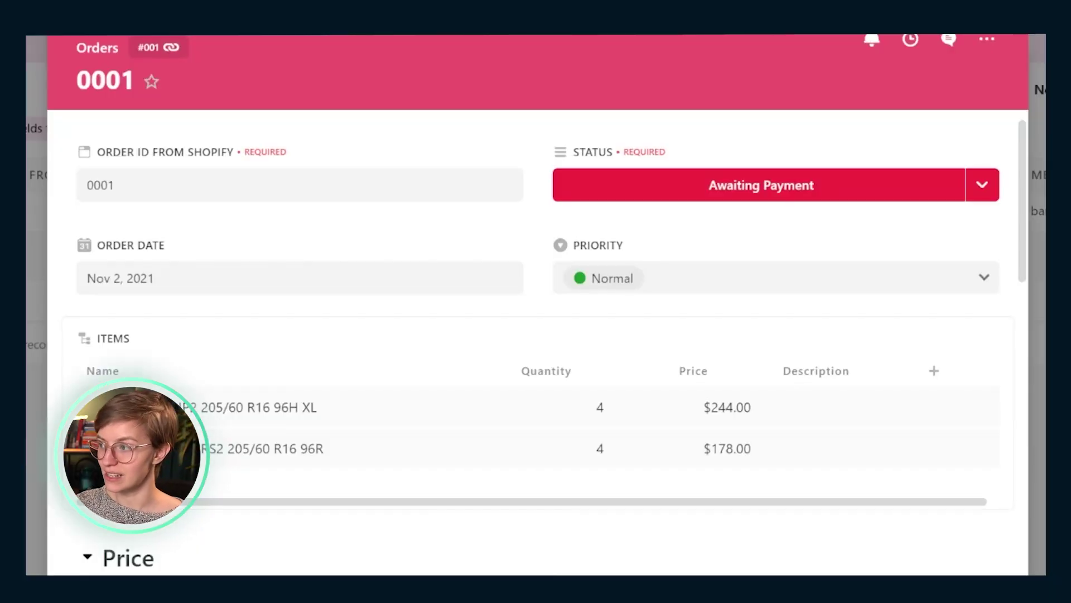
# - Check the Order Date field's default value settings without changing them
pyautogui.scroll(-1, 124, 149)
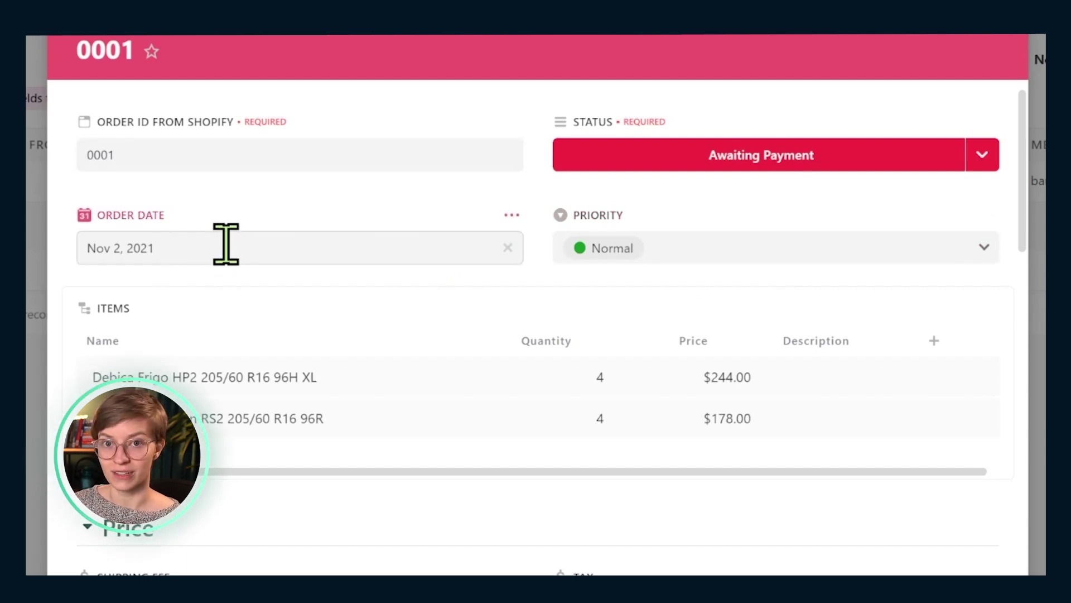
pyautogui.click(511, 215)
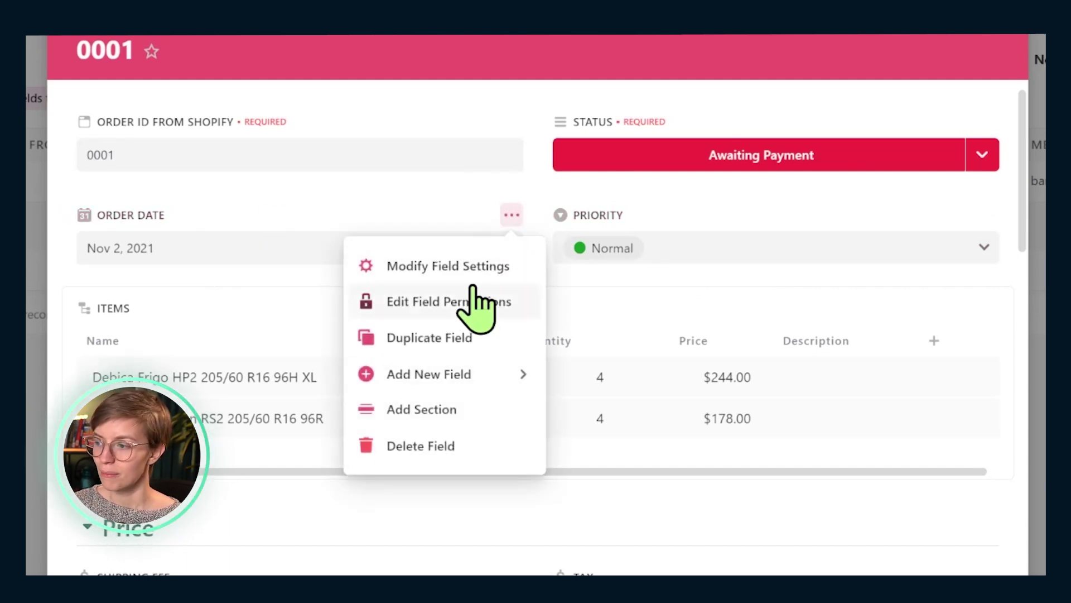
pyautogui.click(462, 268)
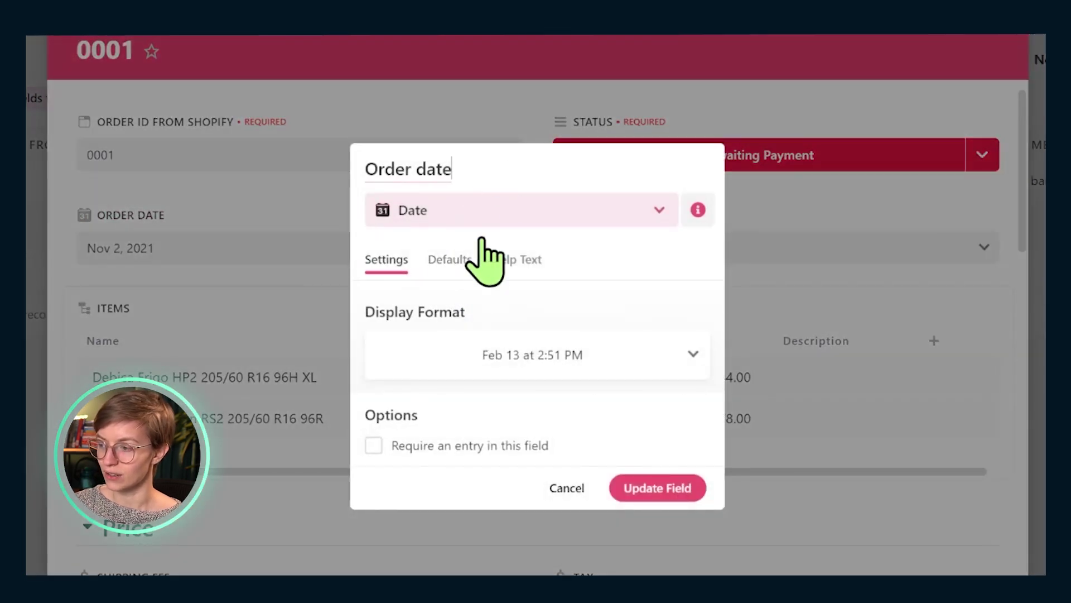
pyautogui.click(458, 260)
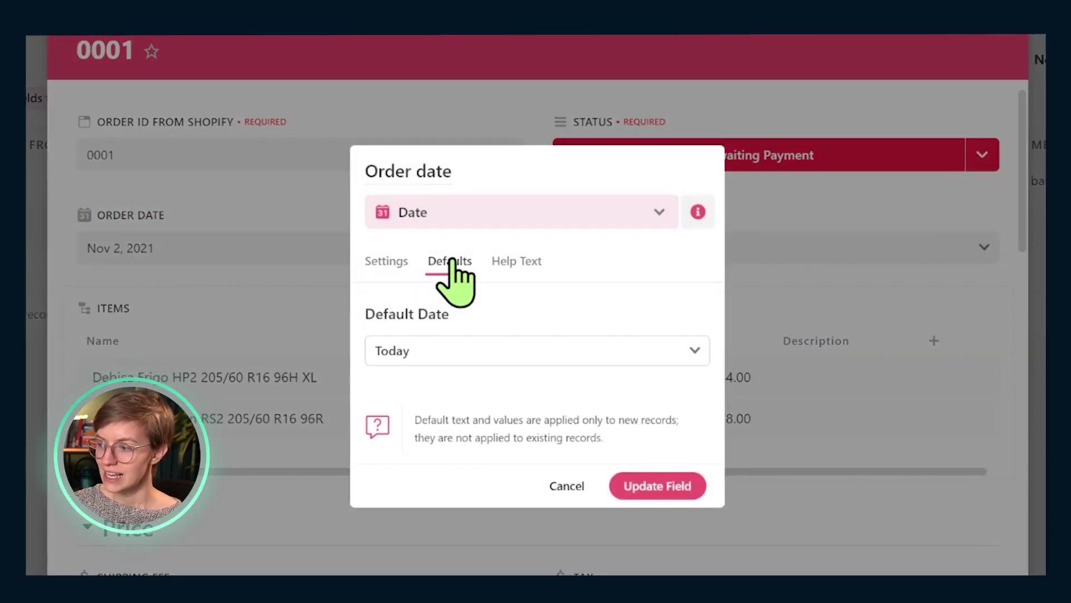
pyautogui.click(427, 357)
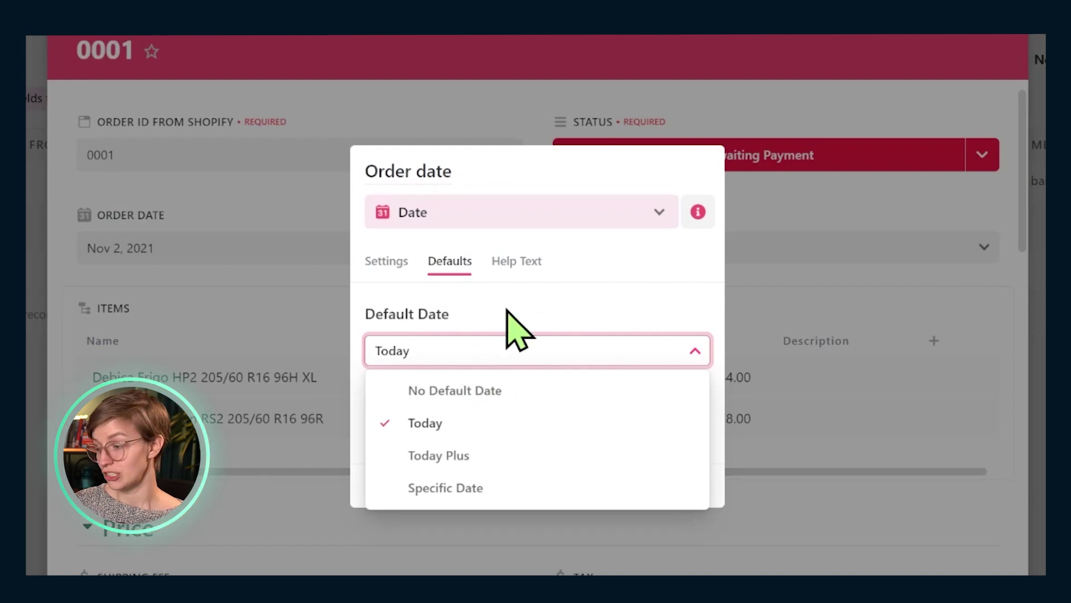
pyautogui.click(495, 328)
pyautogui.press('Escape')
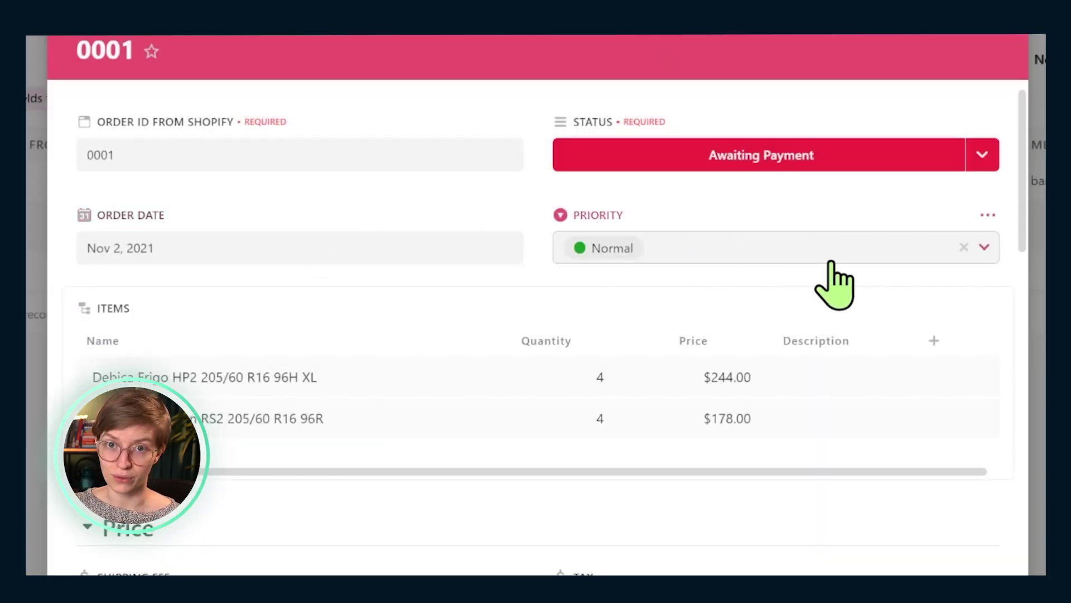
# - Delete the Priority field from the order record
pyautogui.click(986, 217)
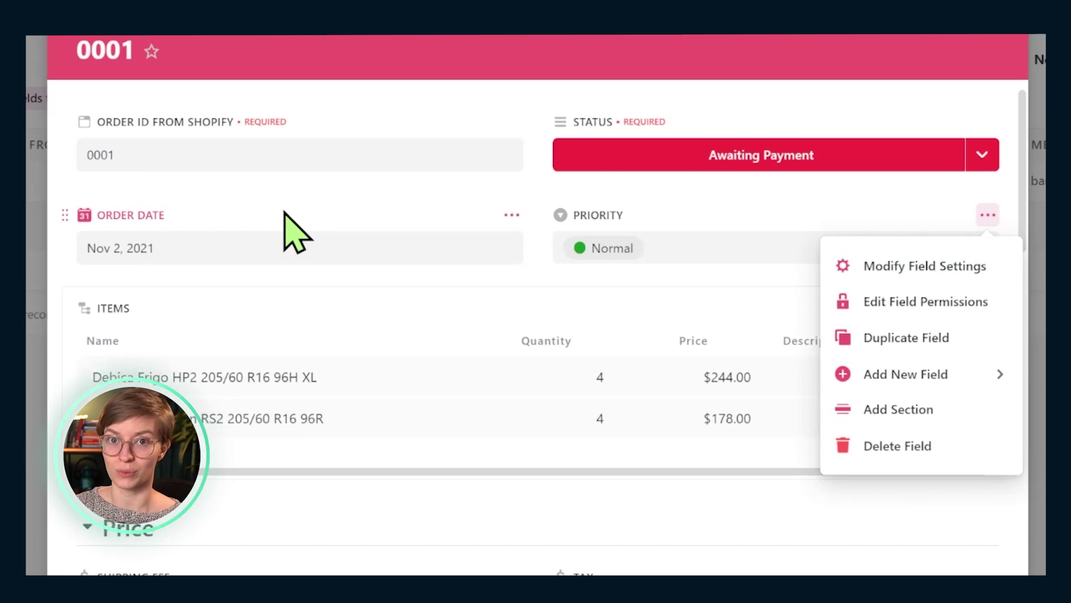
pyautogui.click(900, 446)
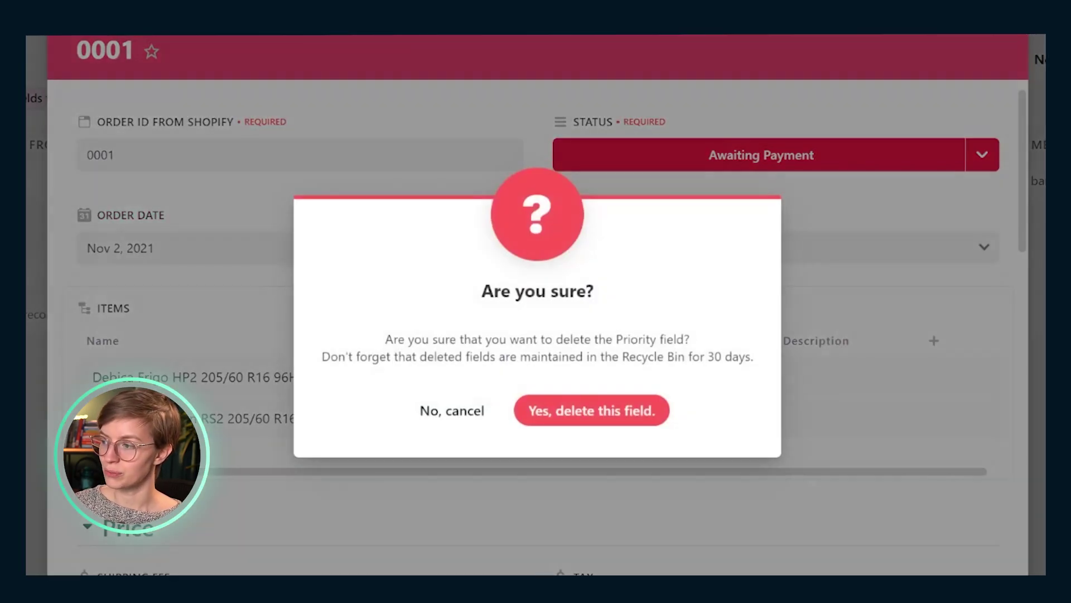
pyautogui.click(617, 412)
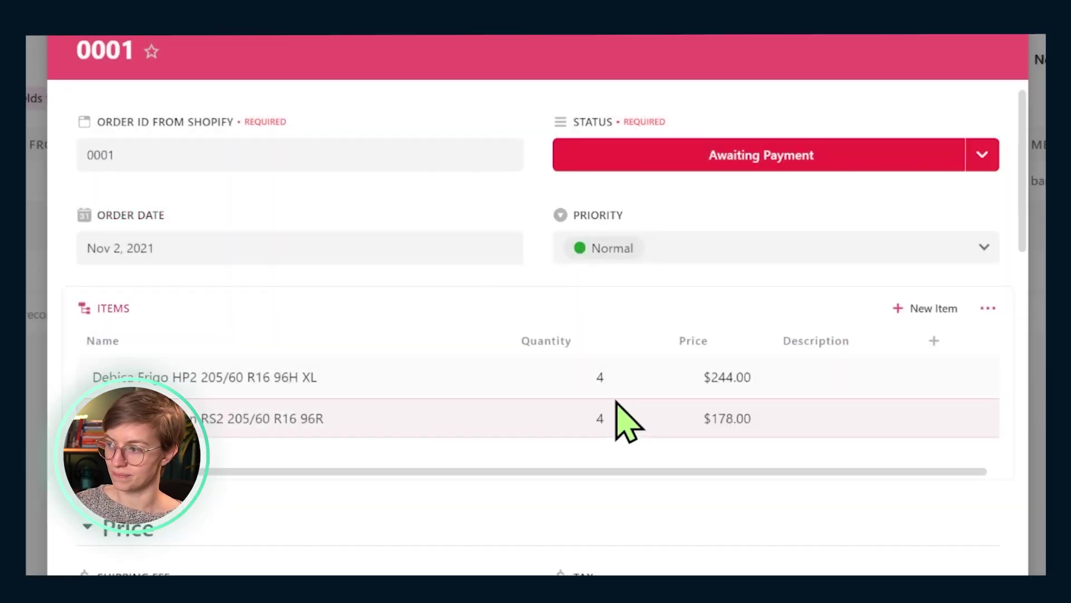
# - Add item Material #123 to the order with description 'Size Small' and price 299
pyautogui.scroll(-2, 640, 232)
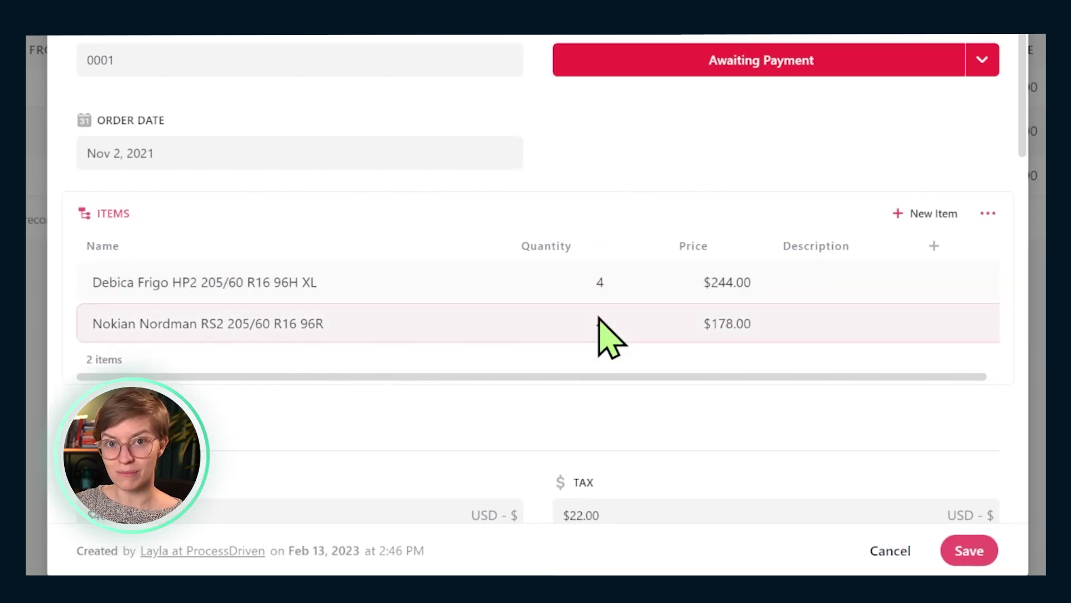
pyautogui.click(929, 221)
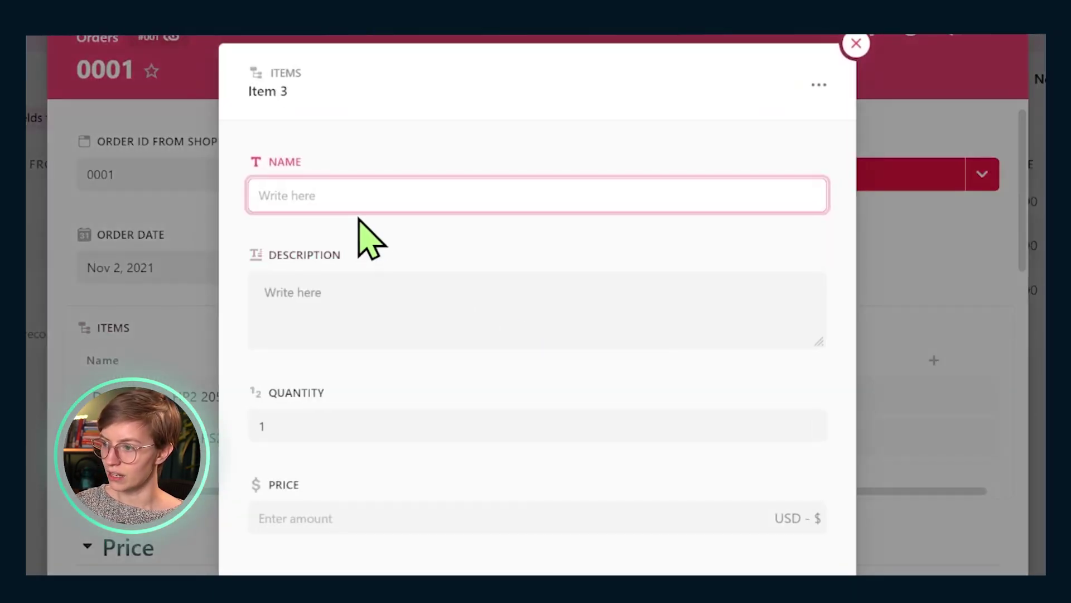
pyautogui.click(322, 279)
pyautogui.write('Size')
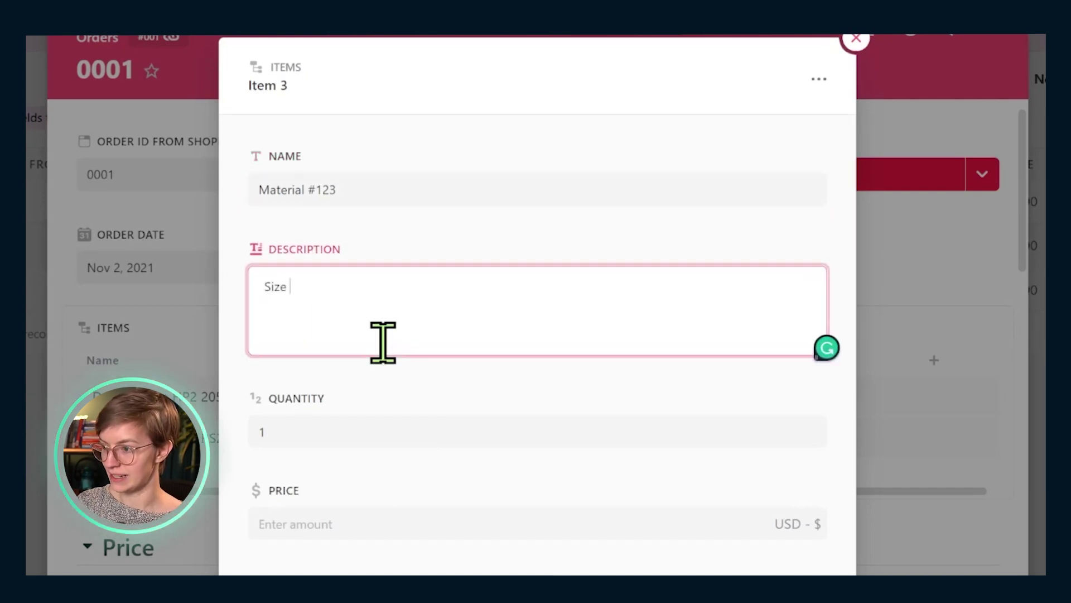
pyautogui.press('Tab')
pyautogui.press('Tab')
pyautogui.write('299')
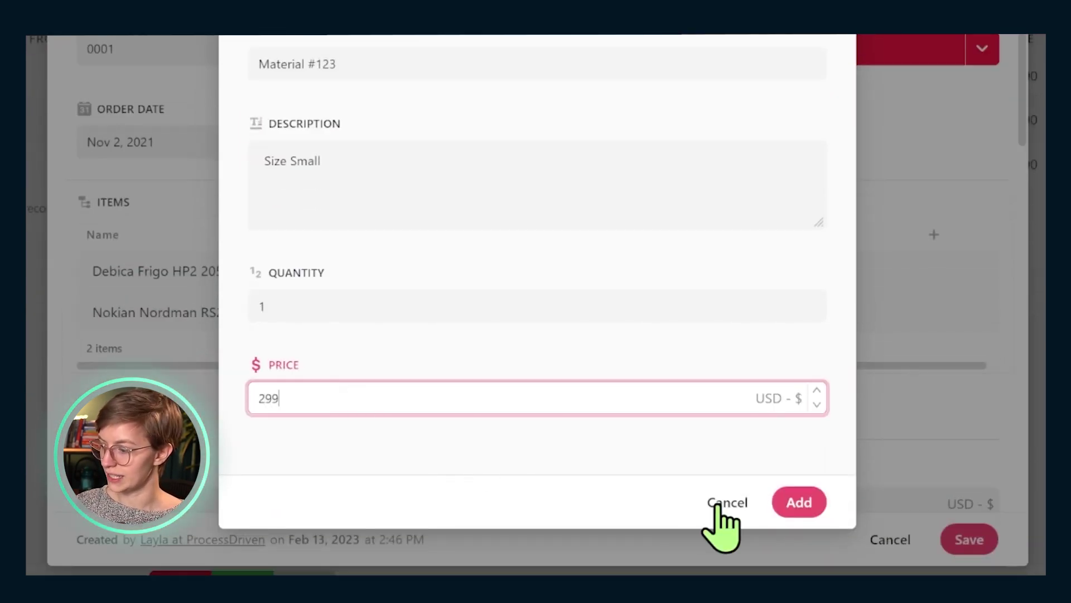
pyautogui.click(792, 505)
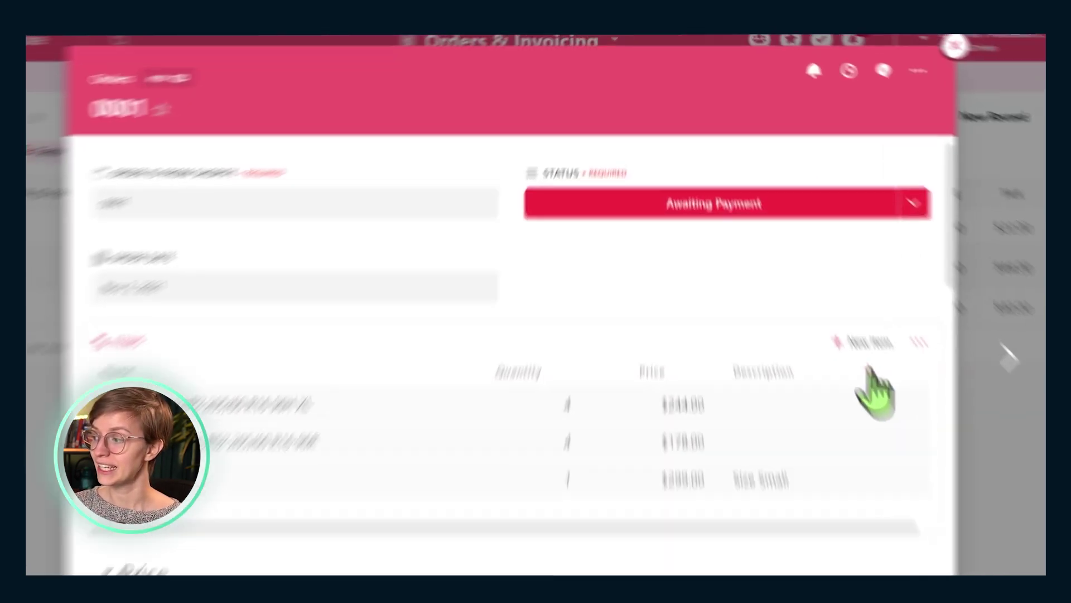
# - Open the Items add-column field options and dismiss them without adding a field
pyautogui.click(836, 312)
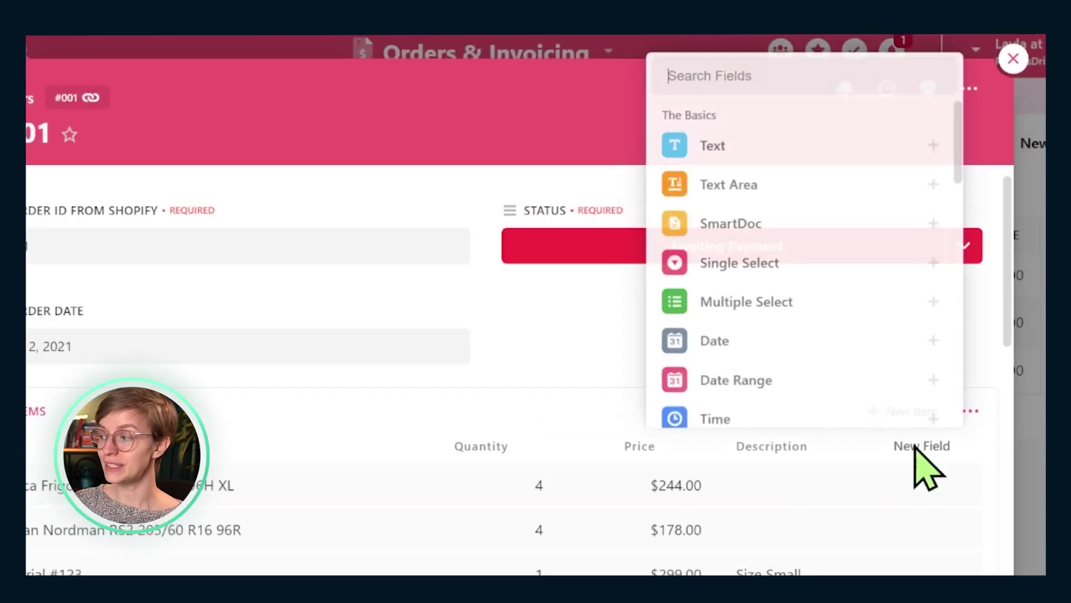
pyautogui.scroll(-5, 902, 407)
pyautogui.scroll(5, 901, 407)
pyautogui.click(787, 395)
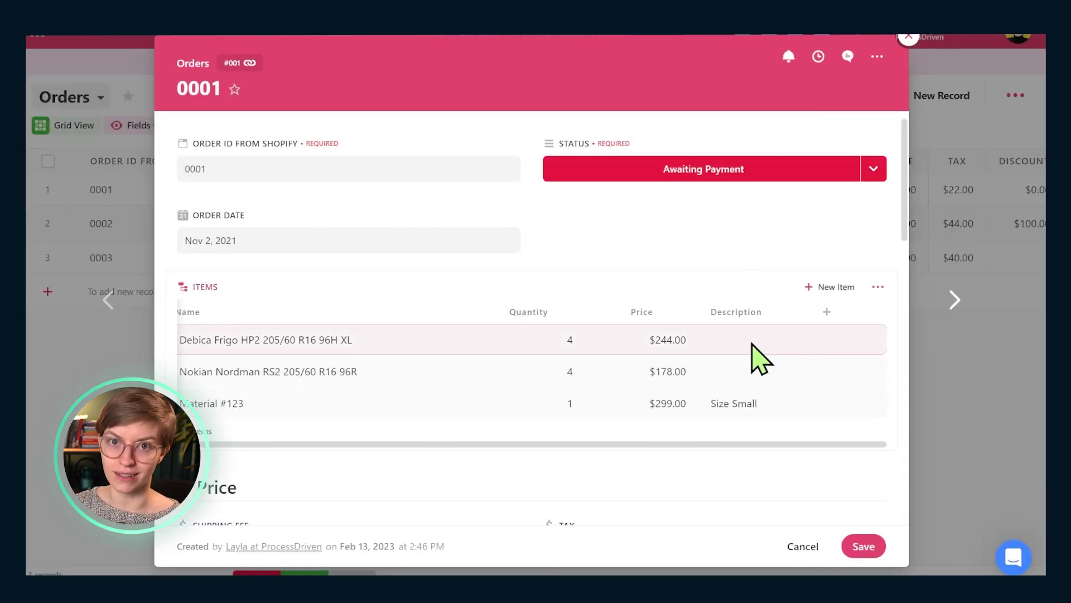
pyautogui.scroll(-6, 312, 234)
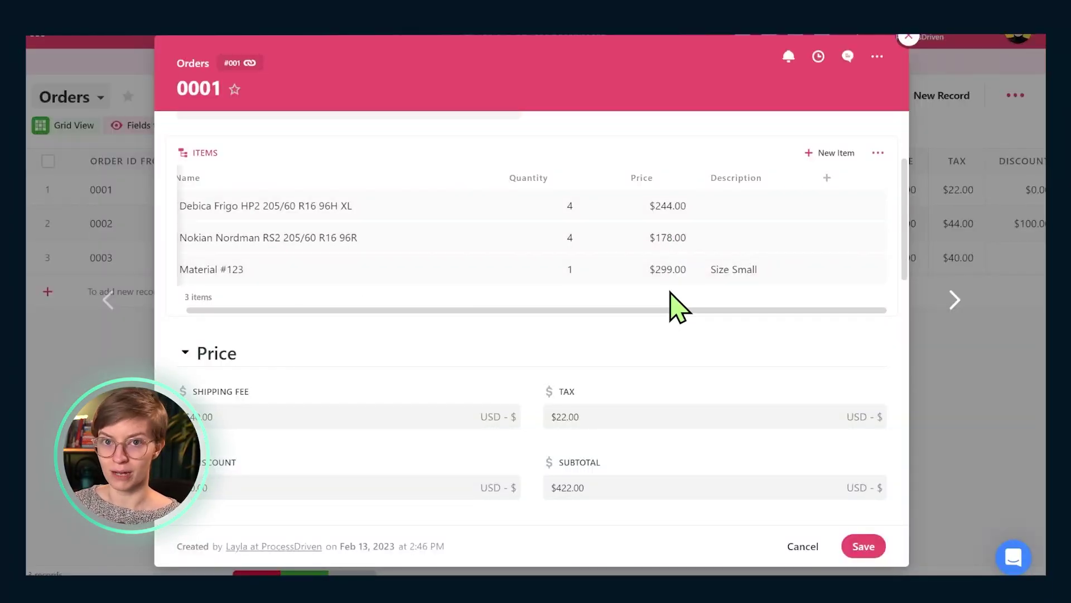
# - Give the Shipping fee field a $25.00 default value
pyautogui.scroll(-3, 678, 304)
pyautogui.click(287, 279)
pyautogui.moveTo(287, 279); pyautogui.dragTo(168, 290)
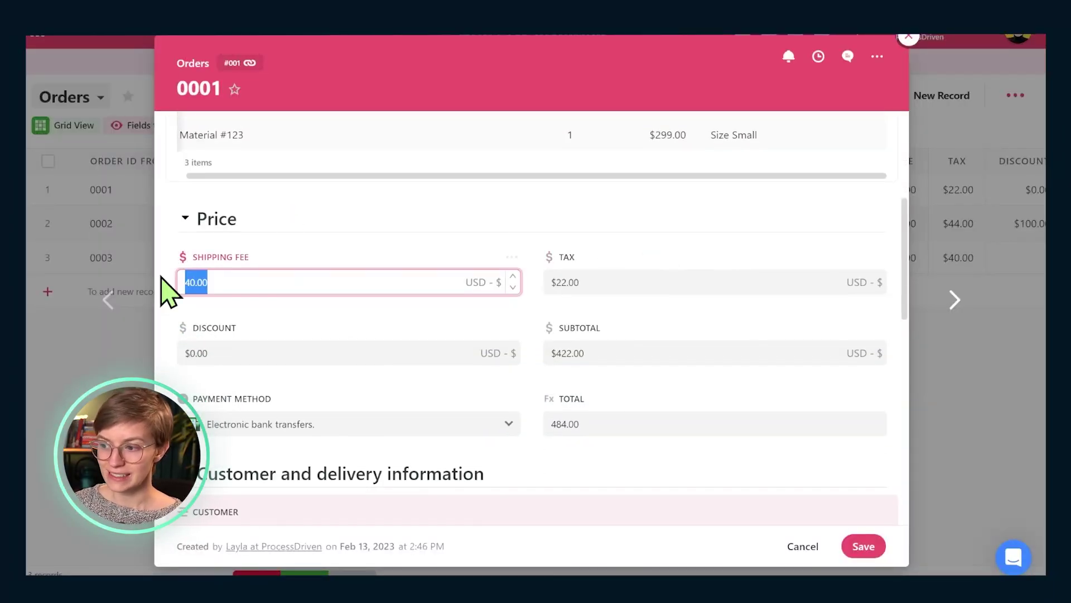
pyautogui.click(511, 257)
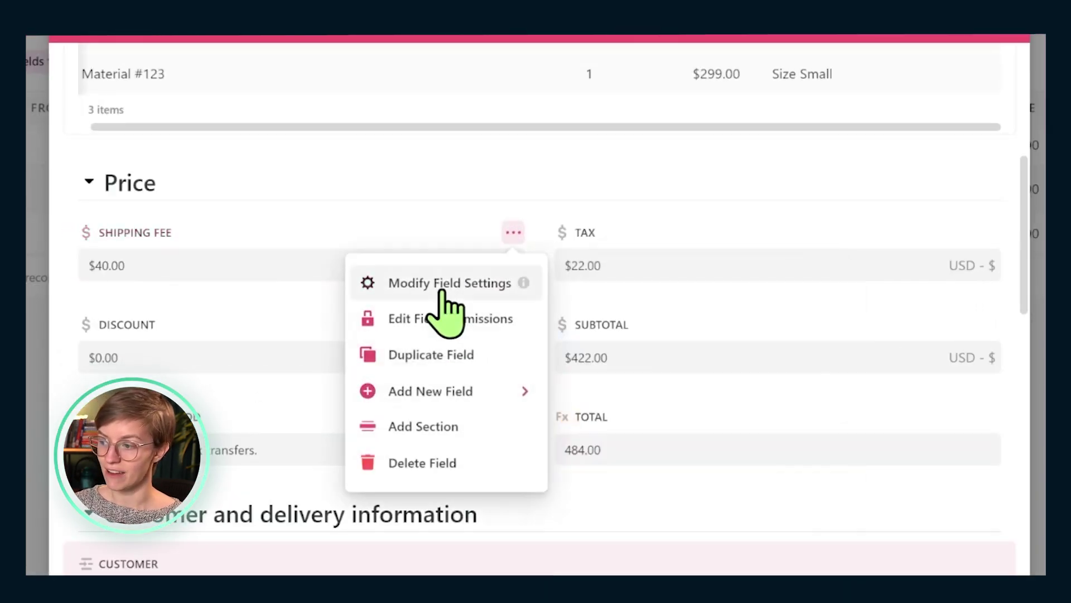
pyautogui.click(442, 290)
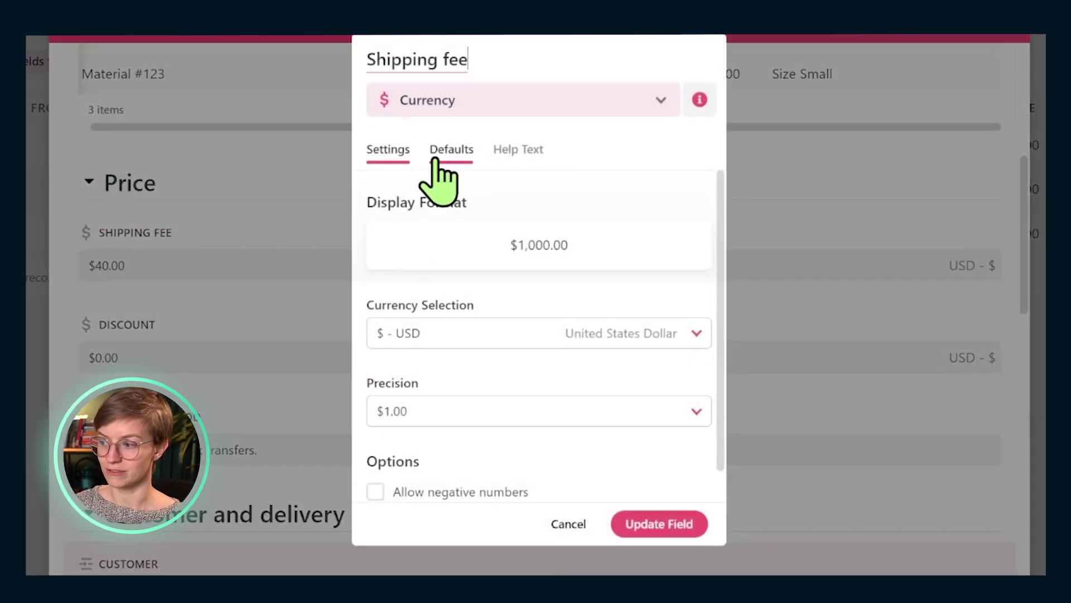
pyautogui.click(436, 154)
pyautogui.click(450, 312)
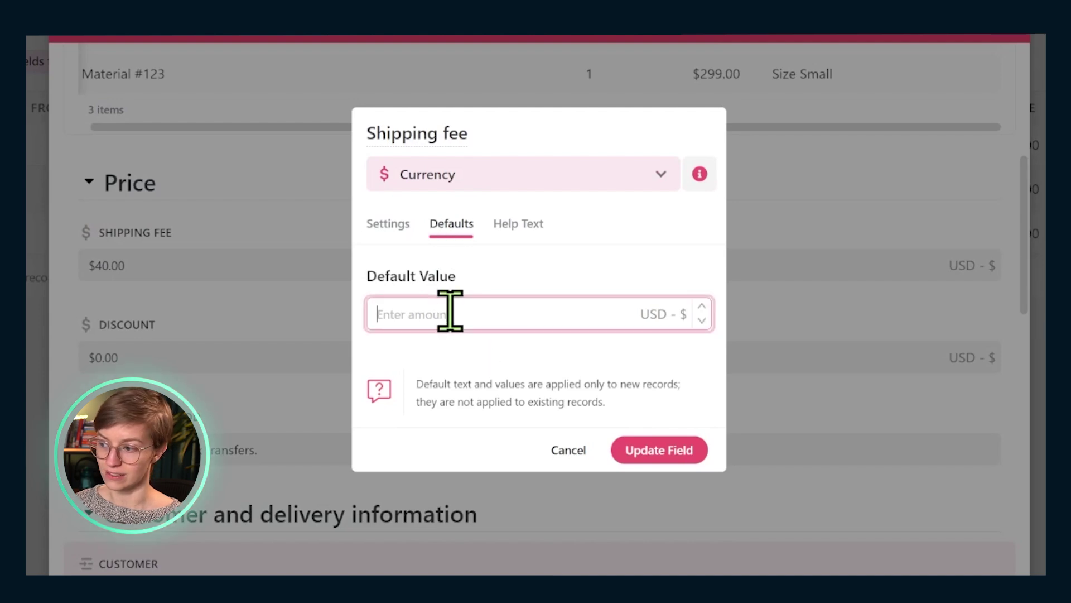
pyautogui.write('25')
pyautogui.click(650, 457)
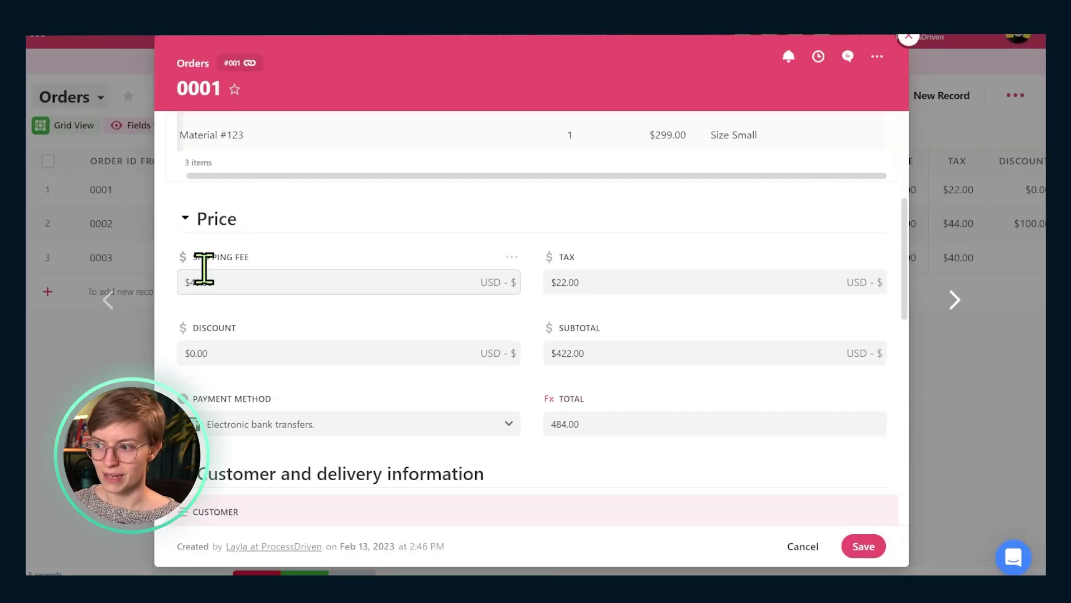
# - Enter a $20.00 shipping fee for this order and edit its tax amount
pyautogui.click(293, 289)
pyautogui.write('20')
pyautogui.click(314, 337)
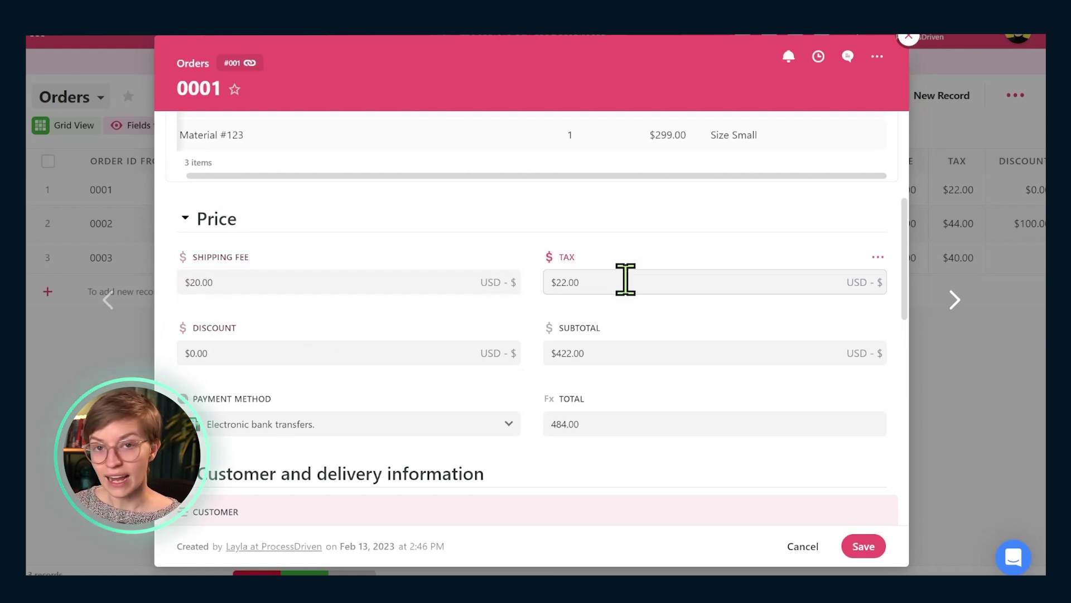
pyautogui.click(625, 281)
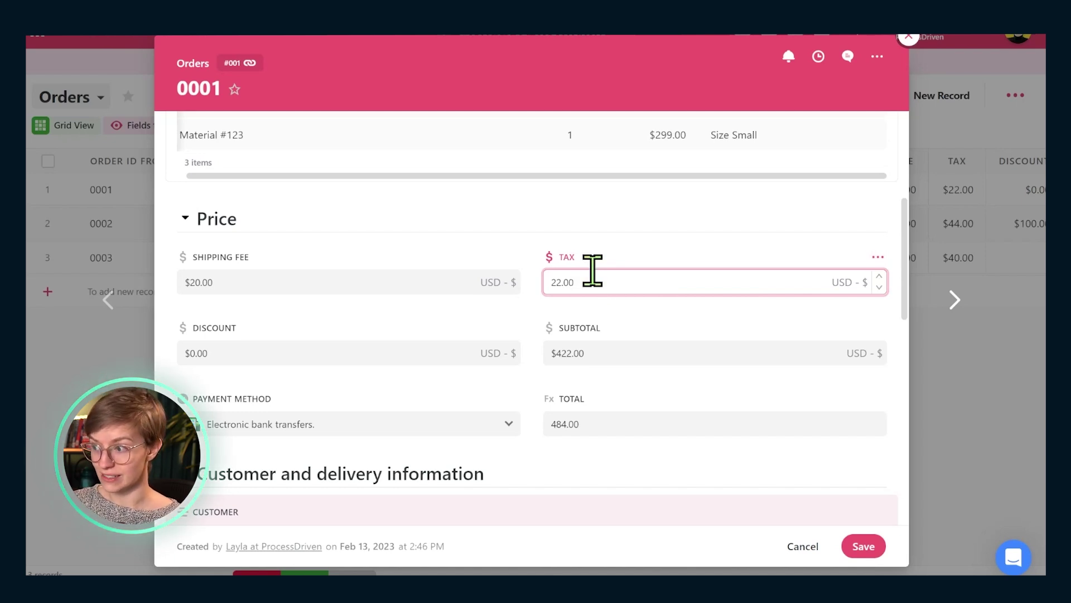
pyautogui.scroll(-1, 557, 342)
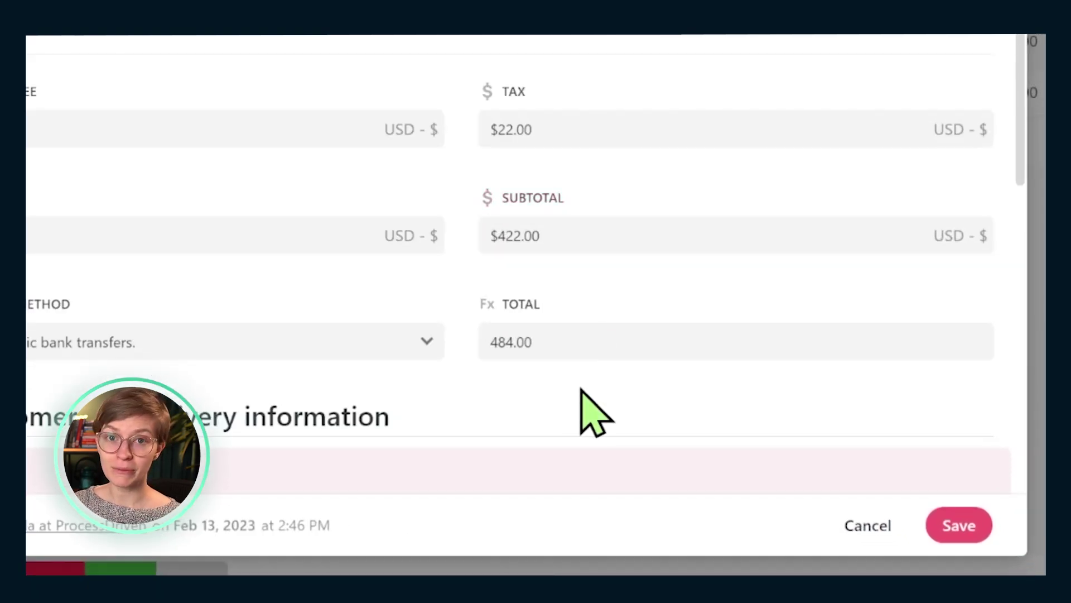
pyautogui.scroll(-3, 650, 419)
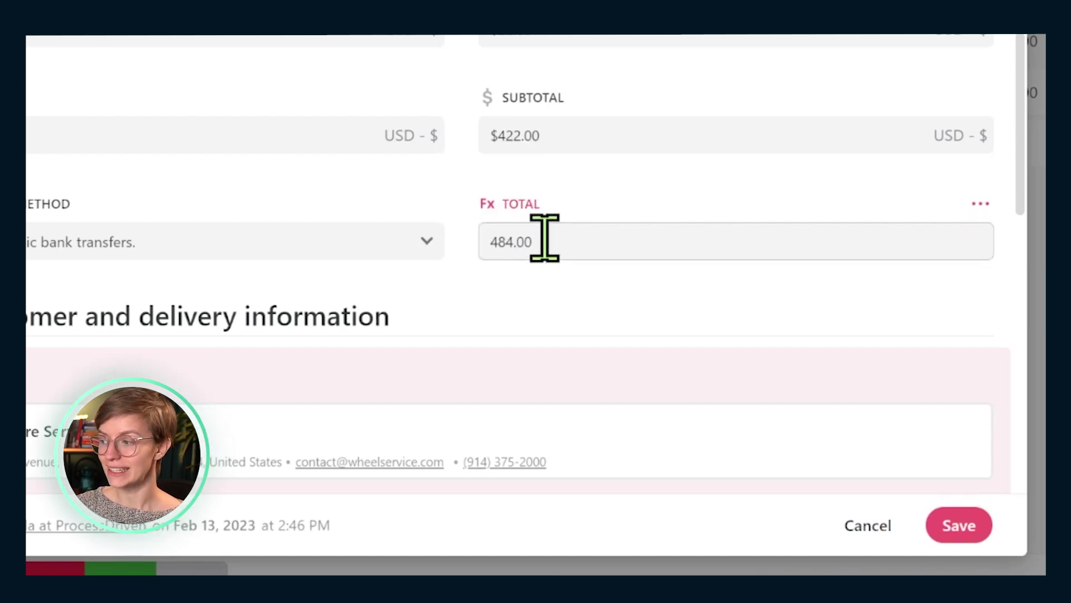
# - Change the Total formula to [Subtotal] + [Shipping fee] + [Tax] - [Discount]
pyautogui.click(980, 204)
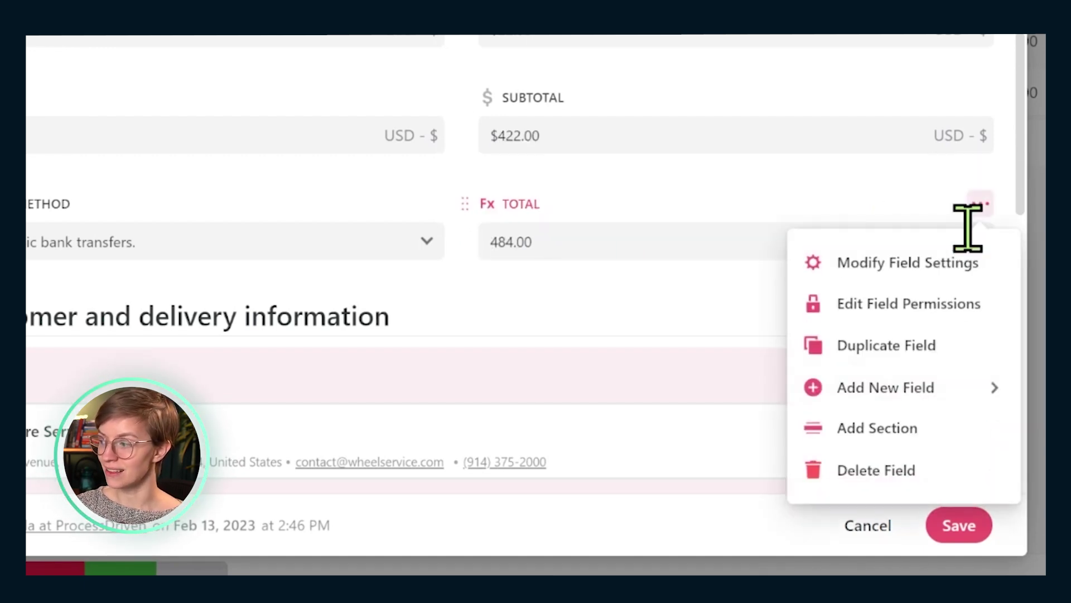
pyautogui.click(948, 262)
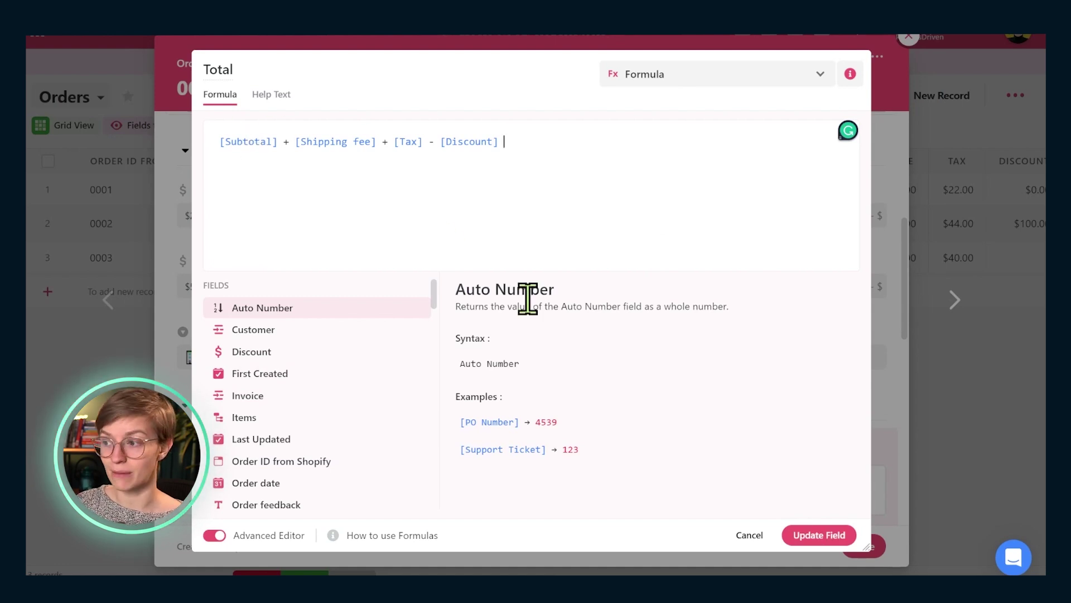
pyautogui.click(799, 534)
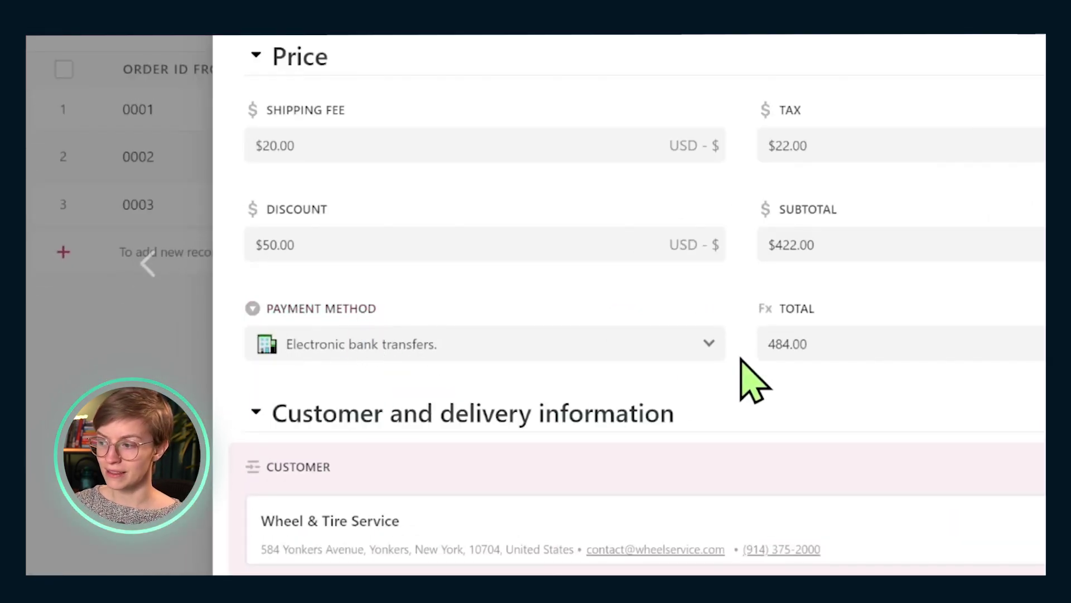
pyautogui.click(714, 311)
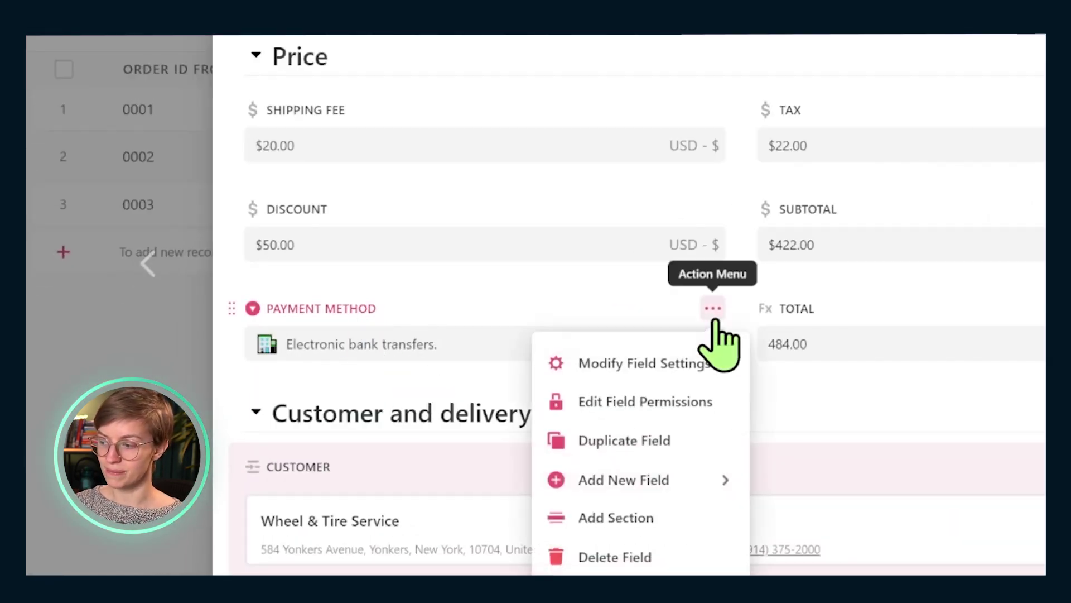
pyautogui.click(660, 363)
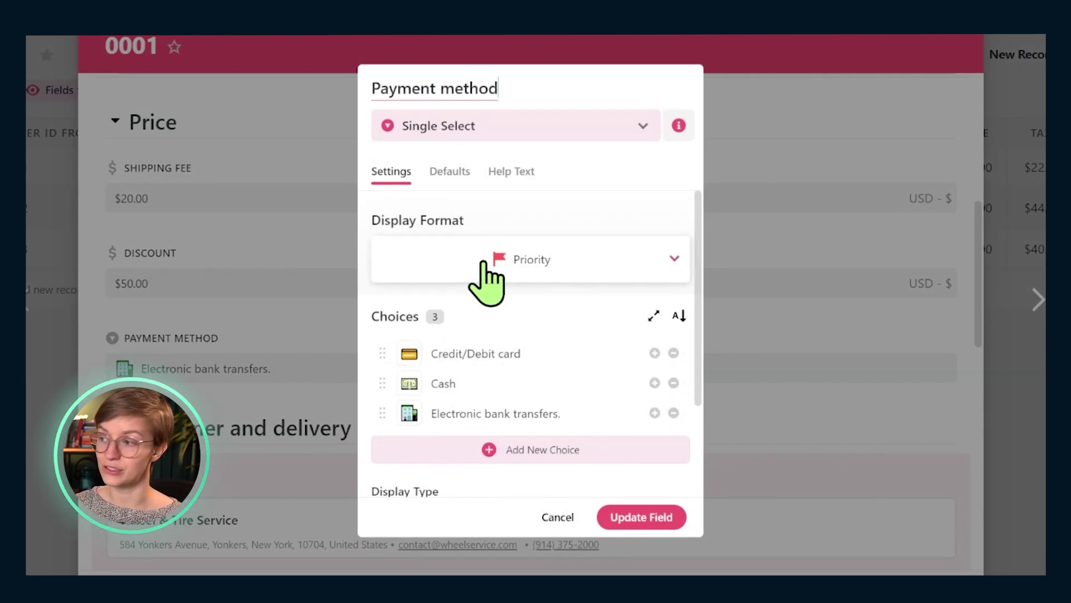
pyautogui.click(409, 354)
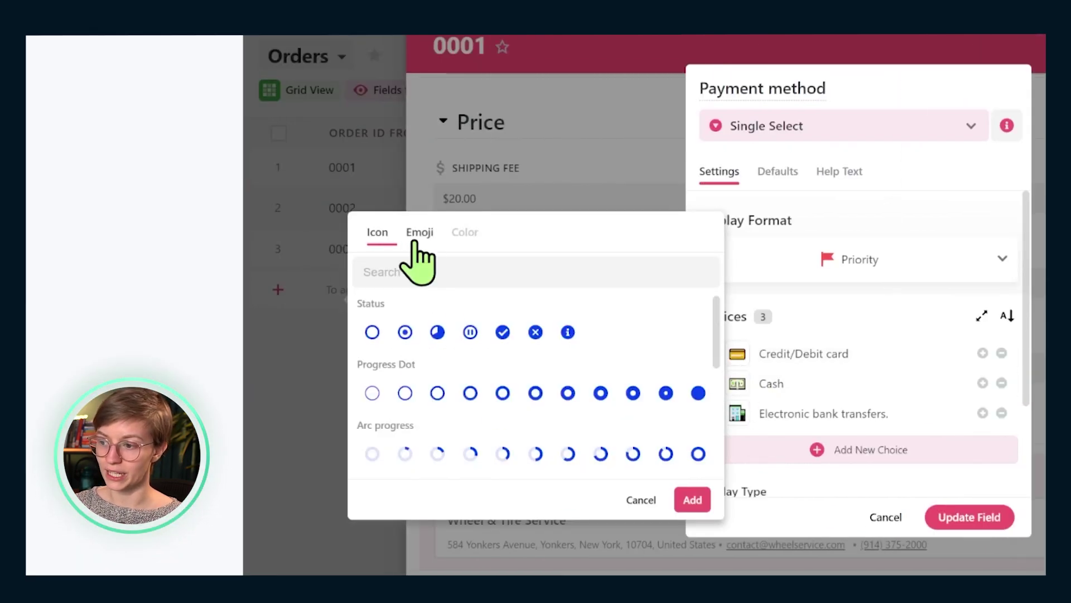
pyautogui.click(418, 233)
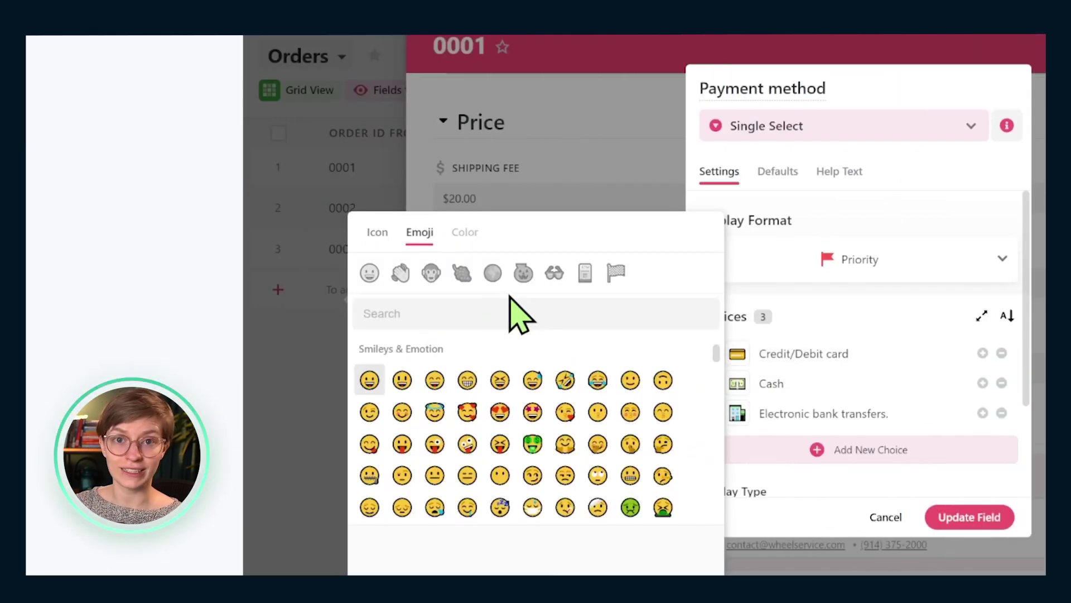
pyautogui.click(907, 335)
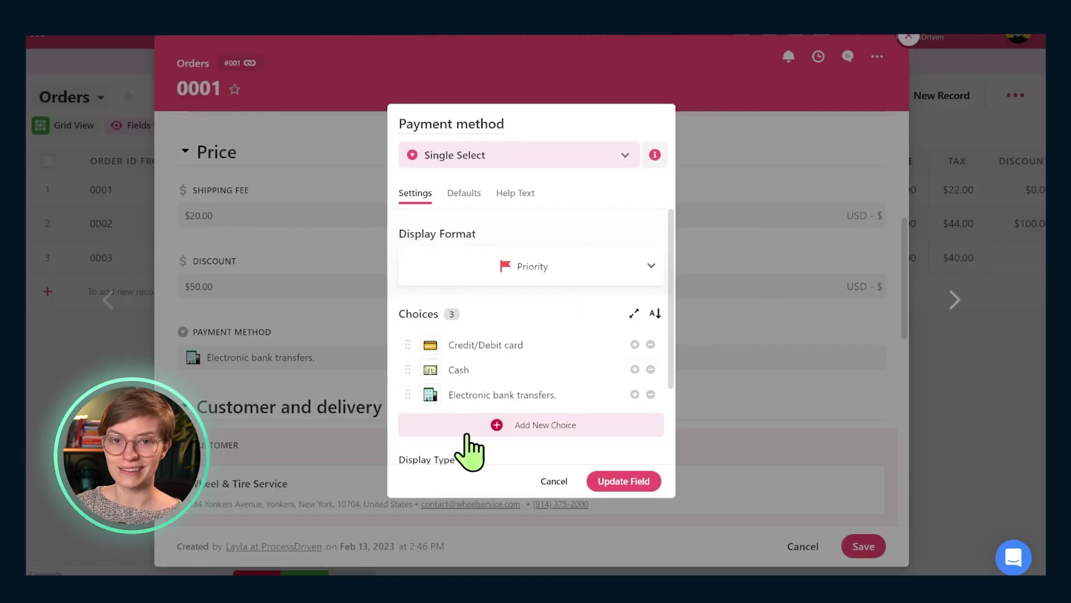
pyautogui.click(613, 484)
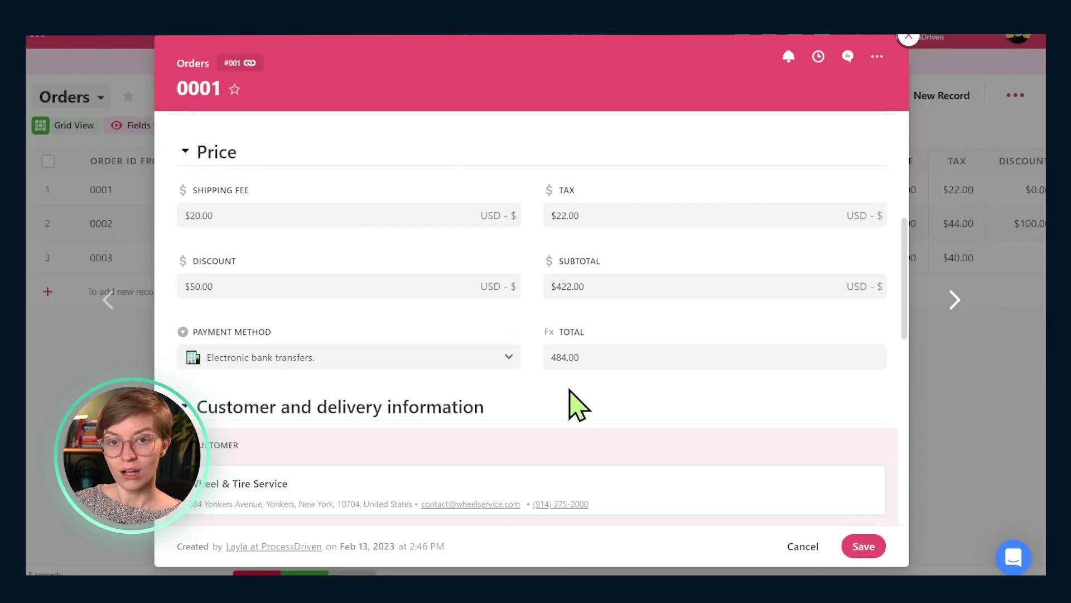
# - Collapse Price, view order 0001's linked customer, then switch to the Customers table
pyautogui.click(192, 159)
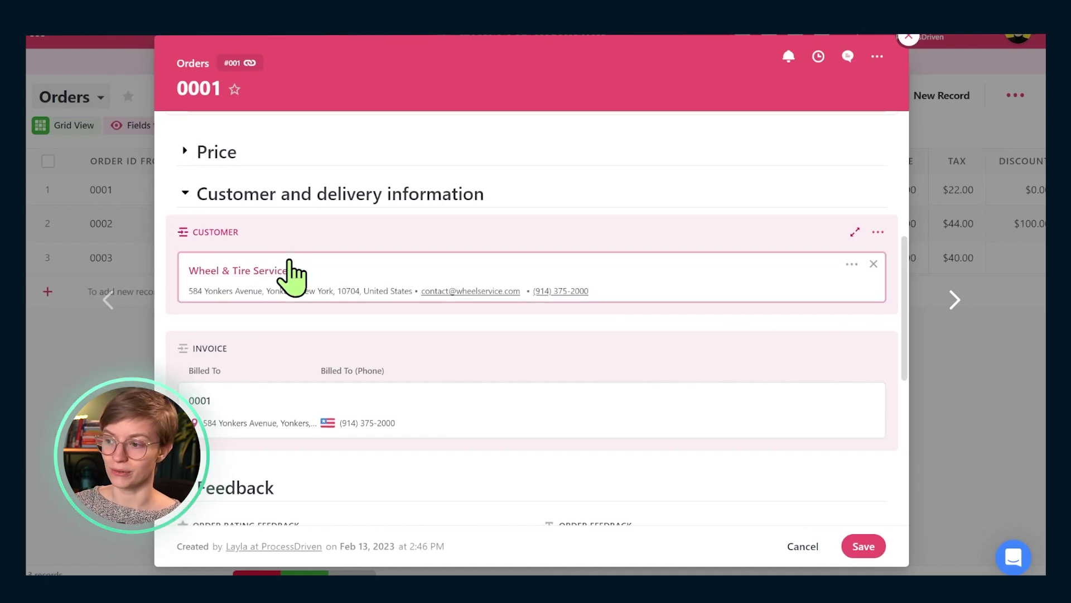
pyautogui.click(287, 273)
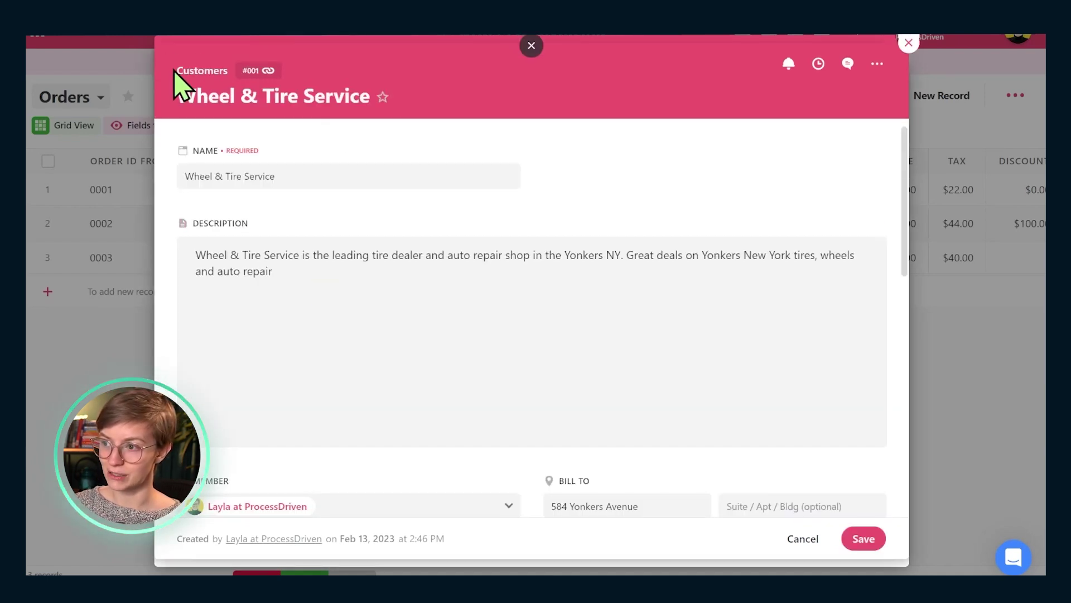
pyautogui.moveTo(197, 63); pyautogui.dragTo(270, 88)
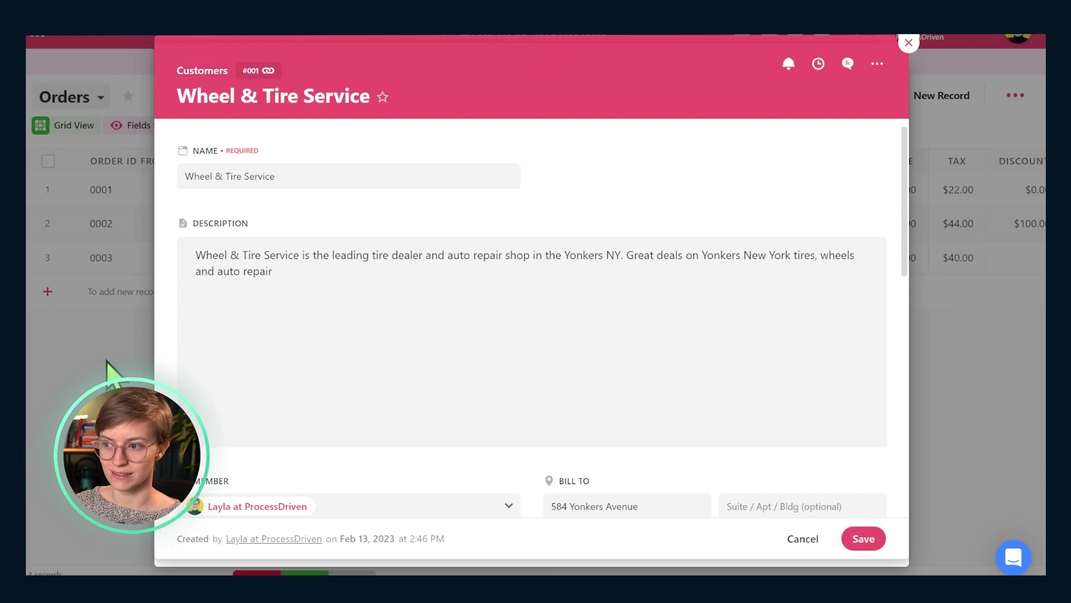
pyautogui.press('Escape')
pyautogui.press('Escape')
pyautogui.click(604, 99)
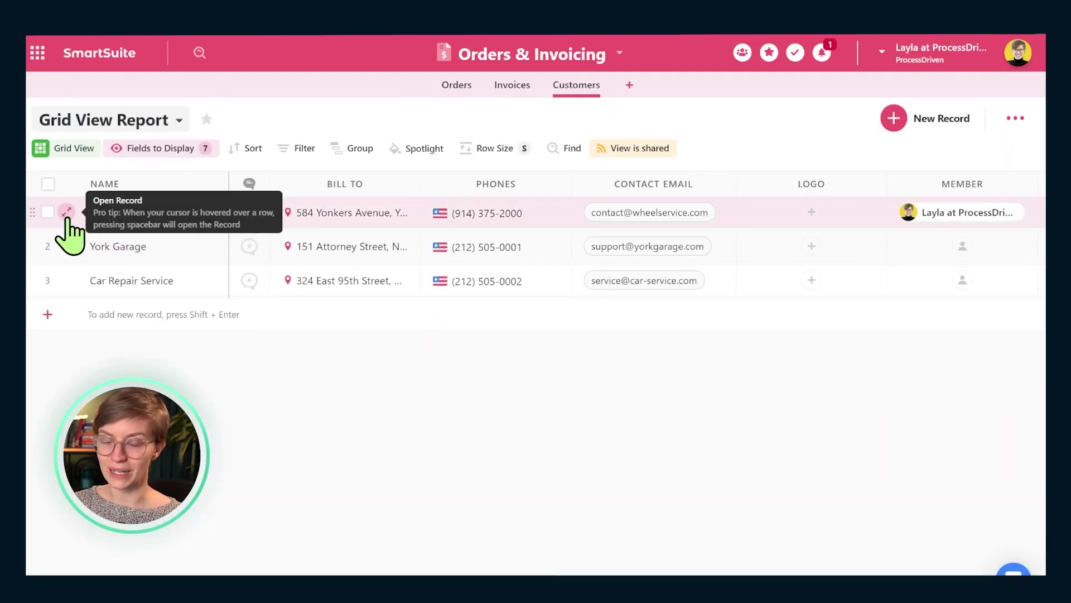
# - Open the Wheel & Tire Service customer and look through linked order 0001's items
pyautogui.click(67, 217)
pyautogui.scroll(-10, 372, 346)
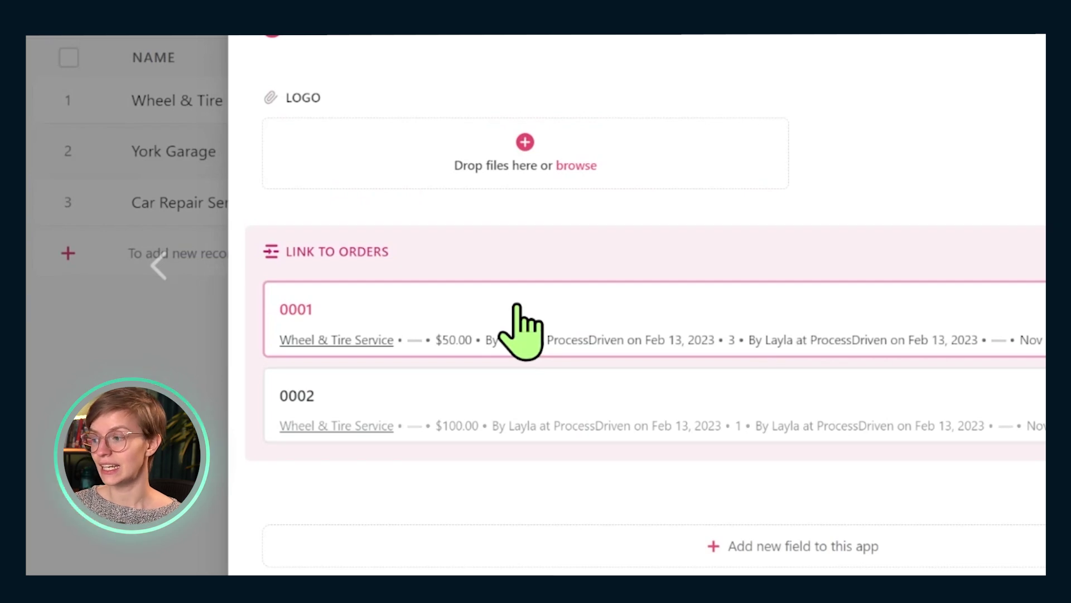
pyautogui.click(518, 312)
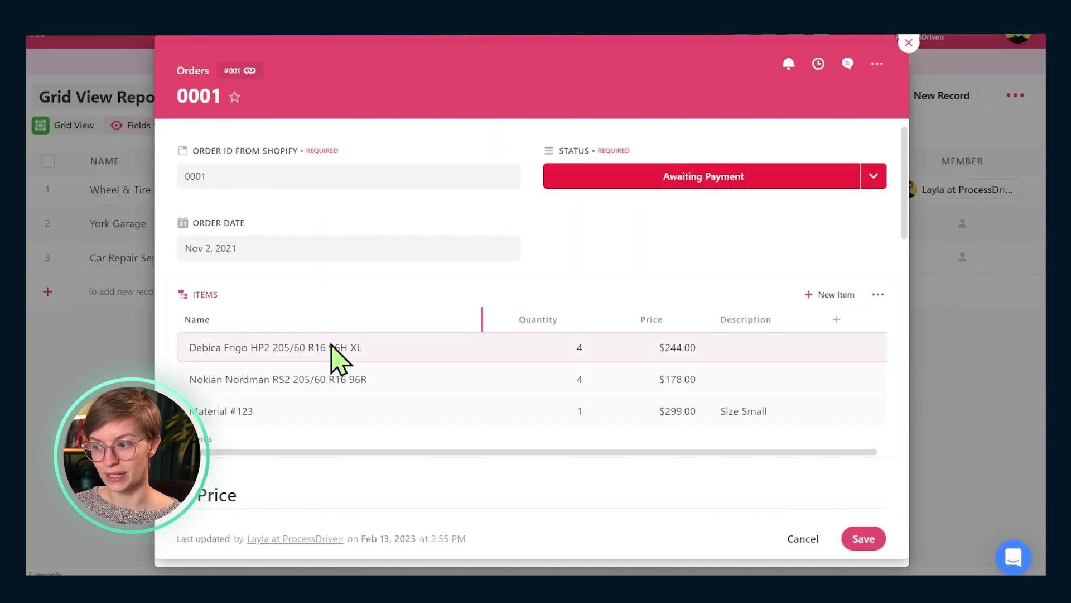
pyautogui.scroll(-2, 339, 349)
pyautogui.scroll(-10, 335, 346)
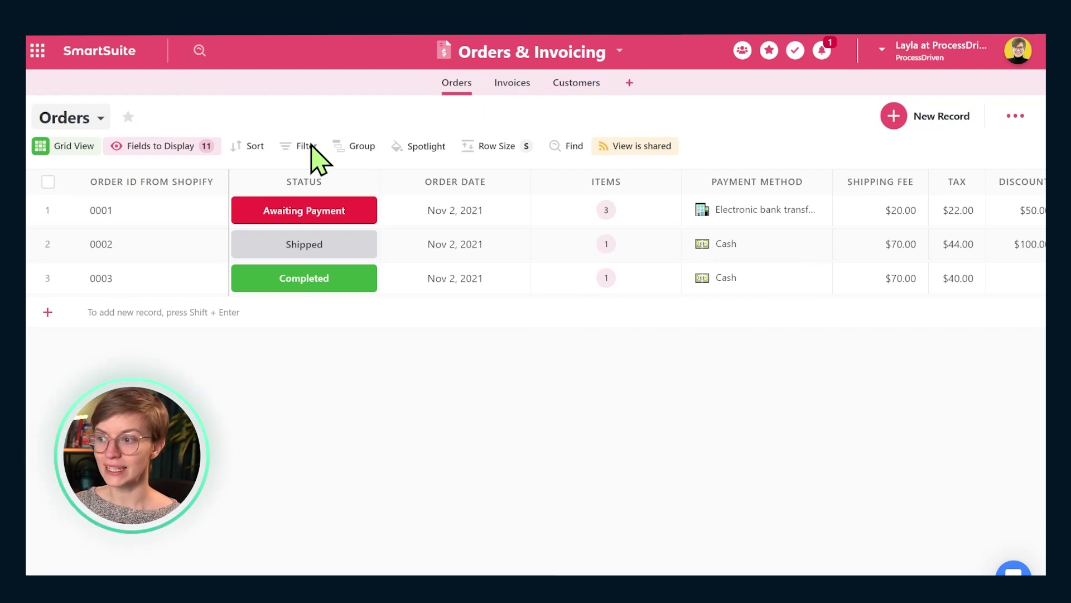
# - Switch to the Kanban Order Statuses view, try Timeline and Calendar, then settle on Grid
pyautogui.click(99, 118)
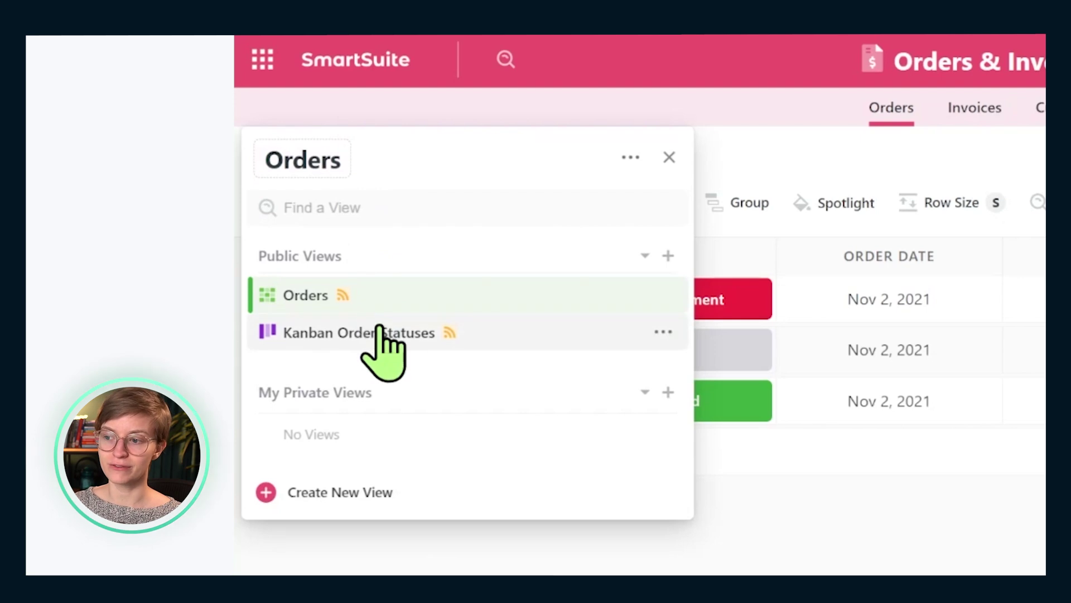
pyautogui.click(374, 333)
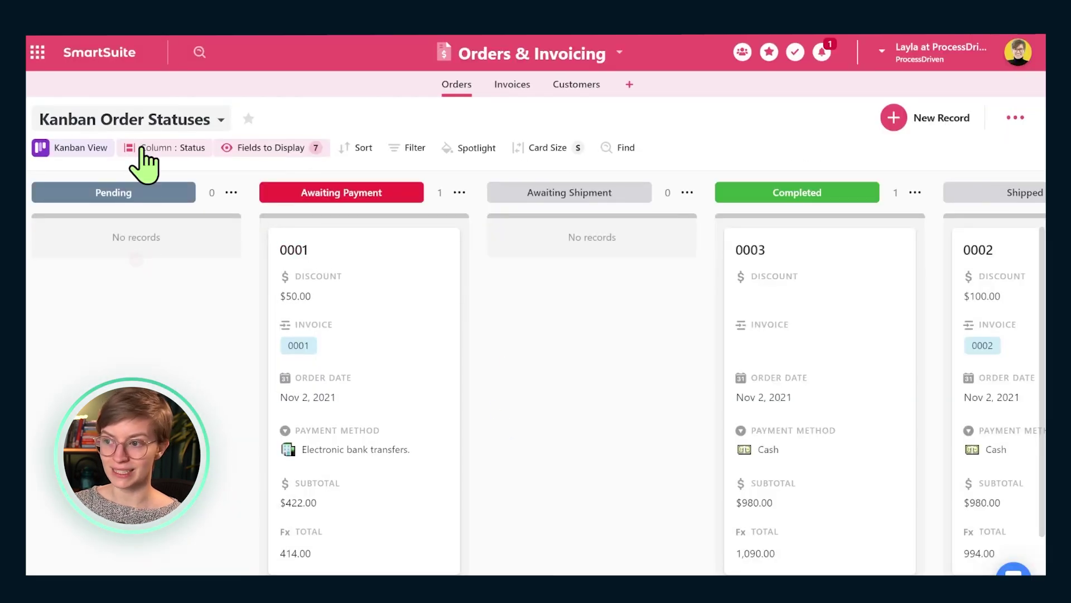
pyautogui.click(81, 150)
pyautogui.click(114, 357)
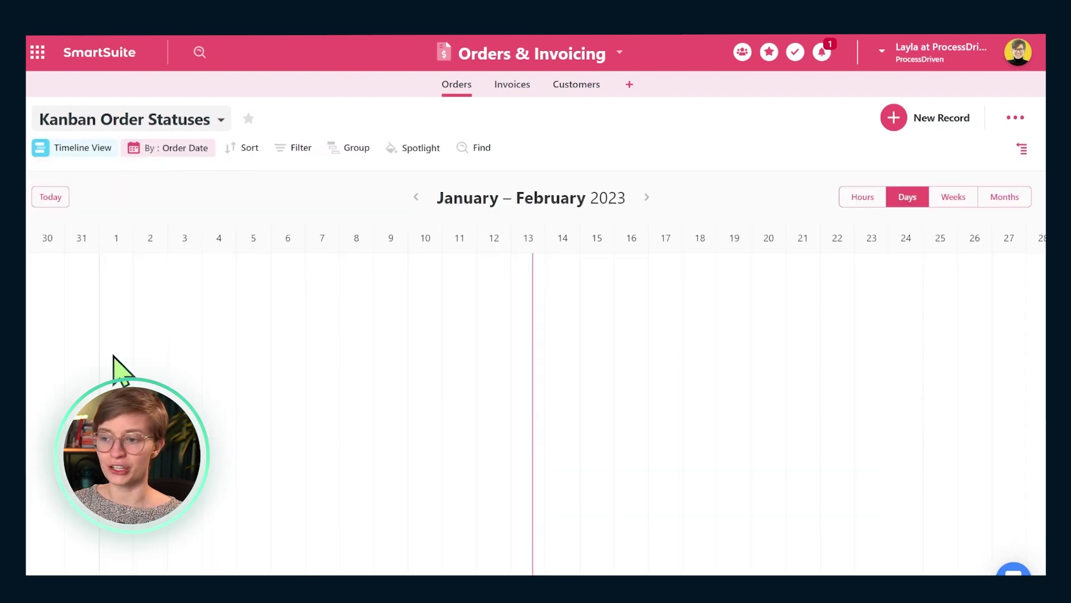
pyautogui.click(105, 151)
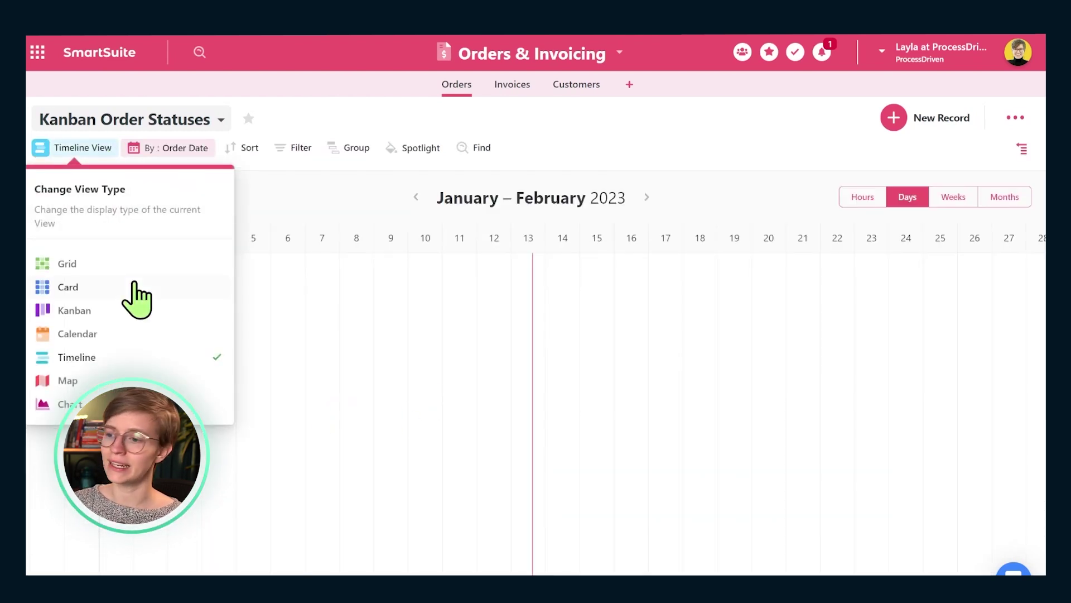
pyautogui.click(106, 333)
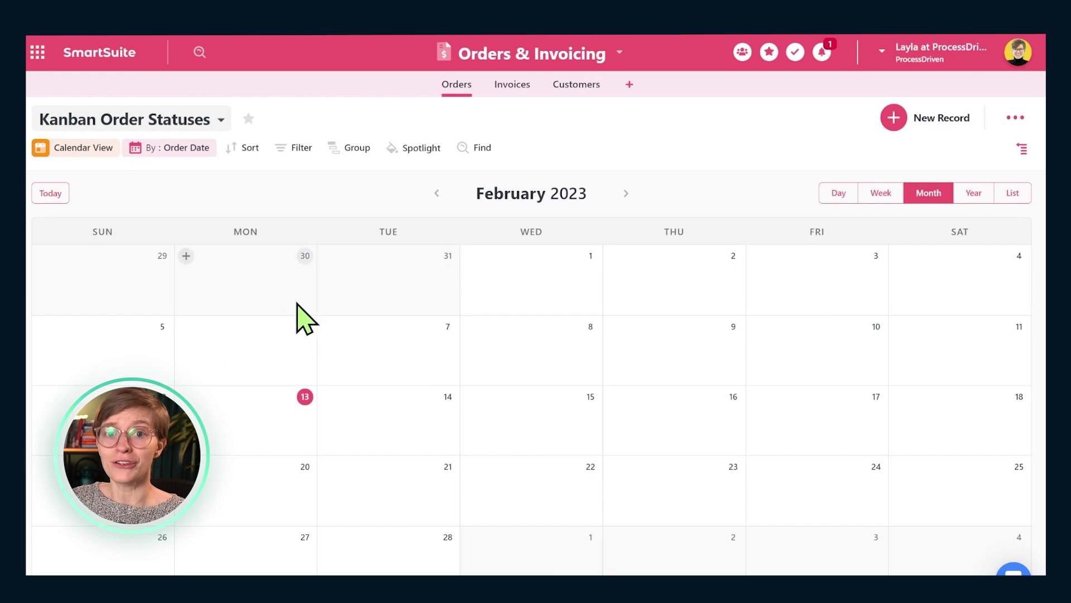
pyautogui.click(98, 149)
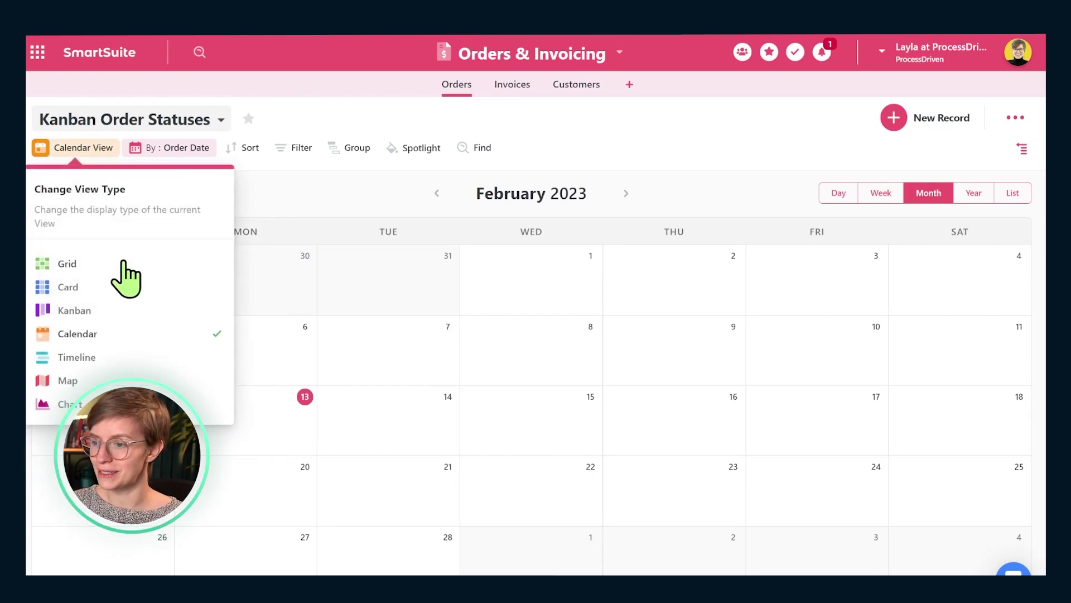
pyautogui.click(119, 262)
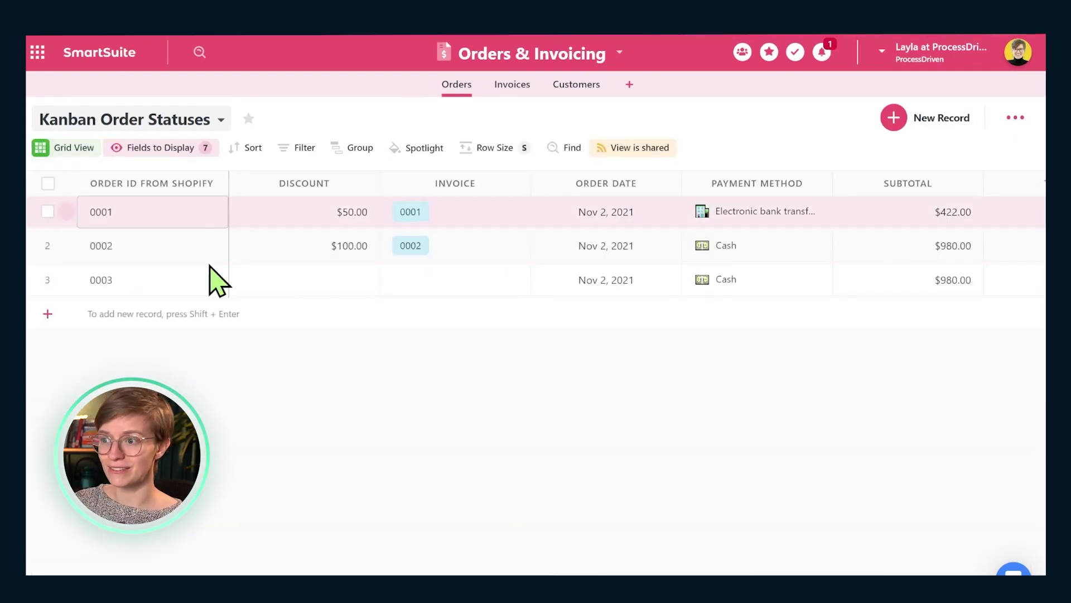
# - Group the Kanban Order Statuses grid by Status (first to last) and set row size M
pyautogui.click(375, 150)
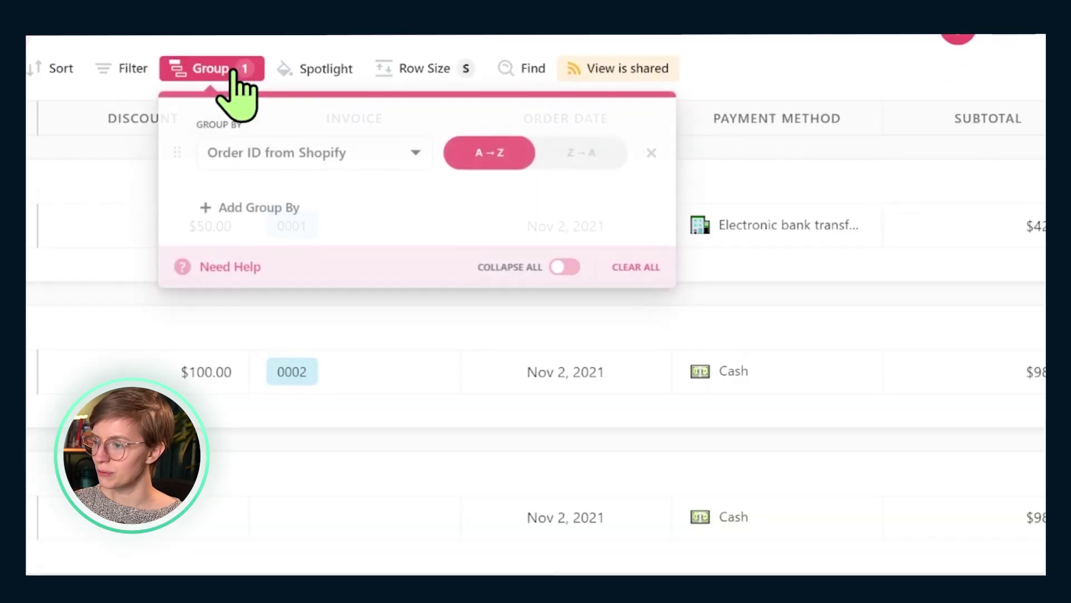
pyautogui.click(416, 211)
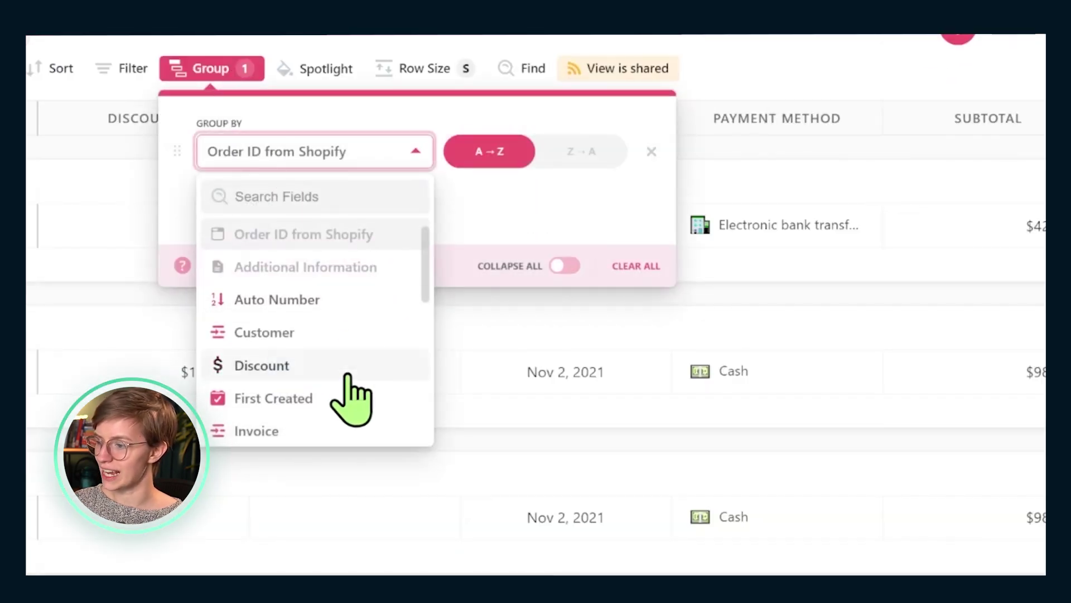
pyautogui.scroll(-5, 351, 400)
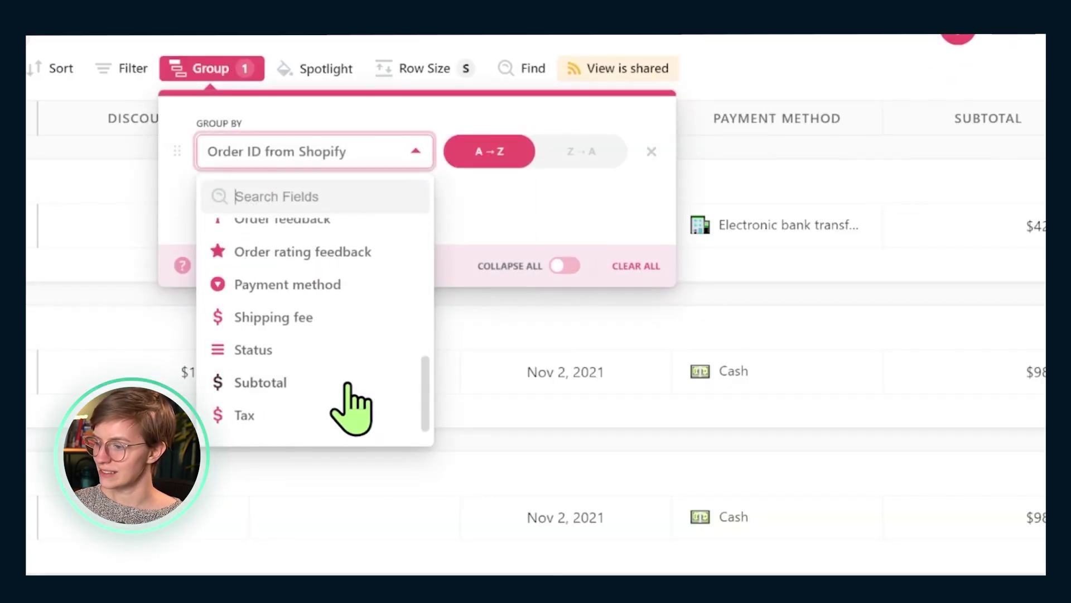
pyautogui.click(315, 349)
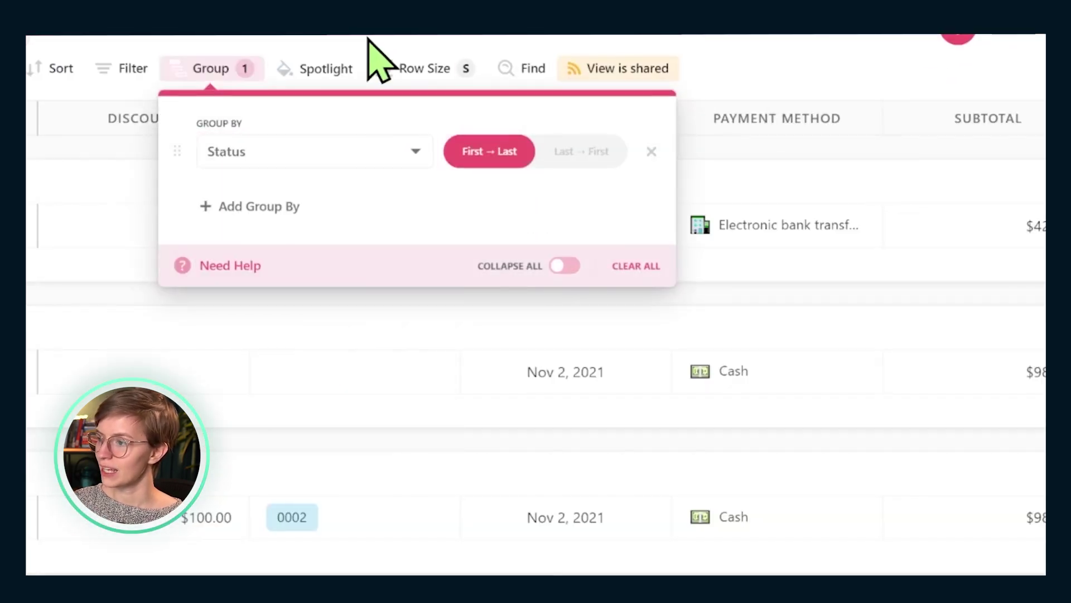
pyautogui.click(430, 69)
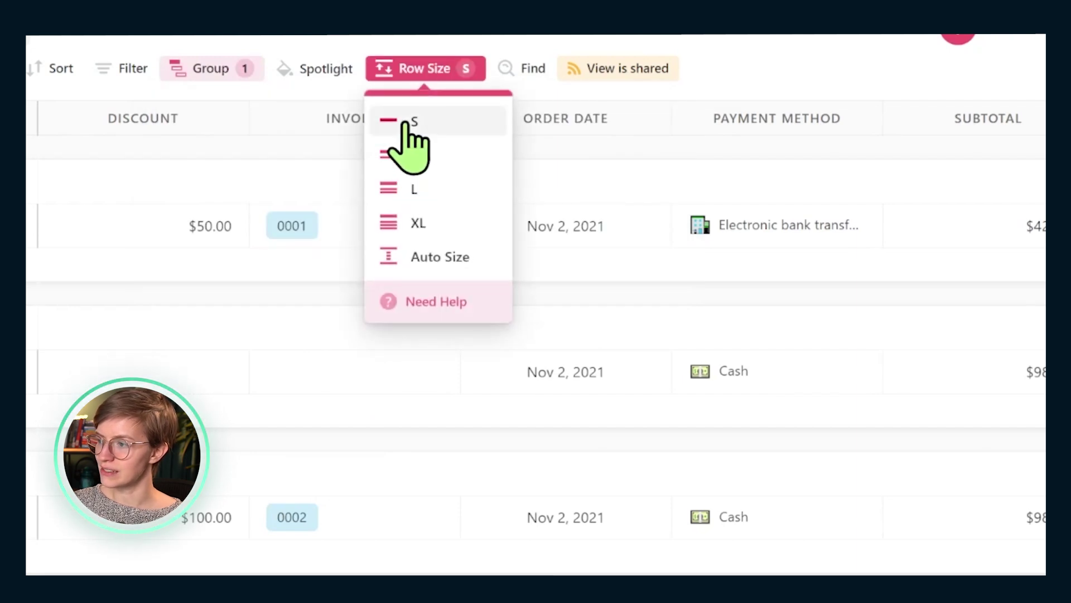
pyautogui.click(411, 154)
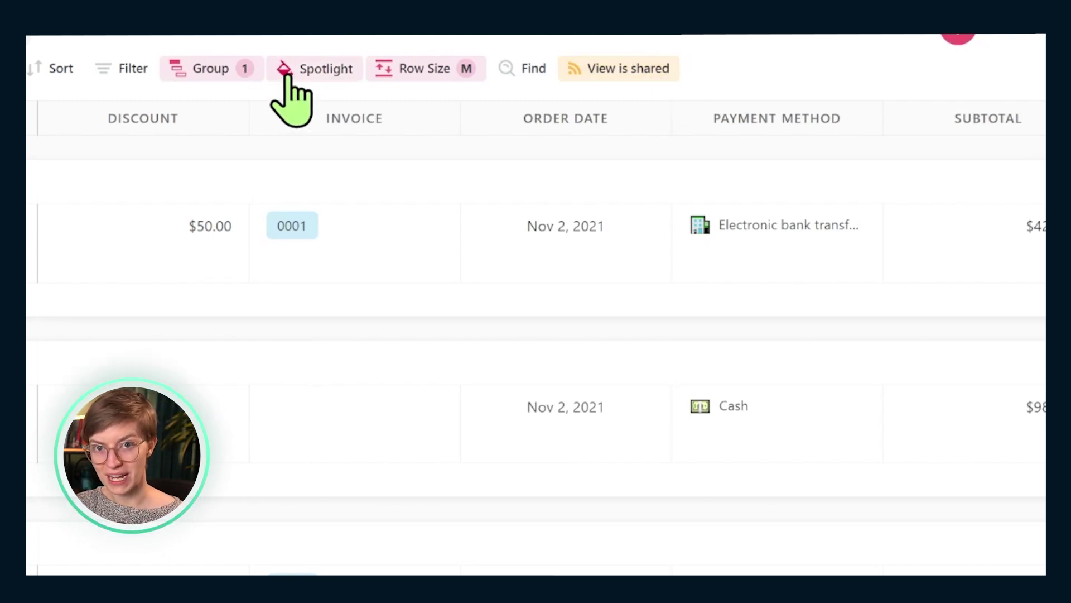
# - Spotlight orders whose Order date is Today in Arctic Blue
pyautogui.click(288, 72)
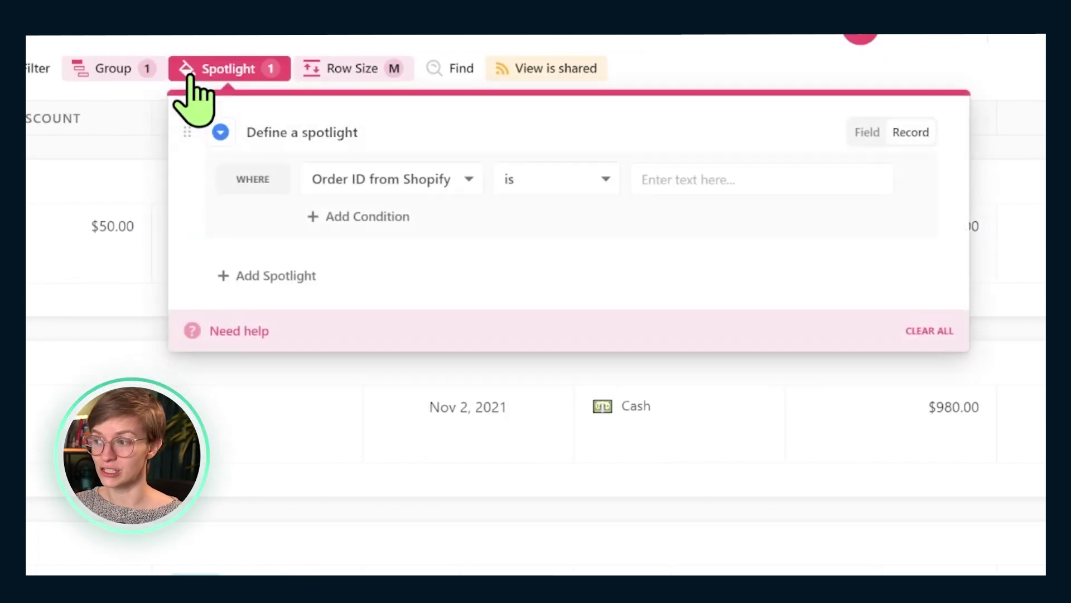
pyautogui.click(345, 180)
pyautogui.scroll(-3, 422, 334)
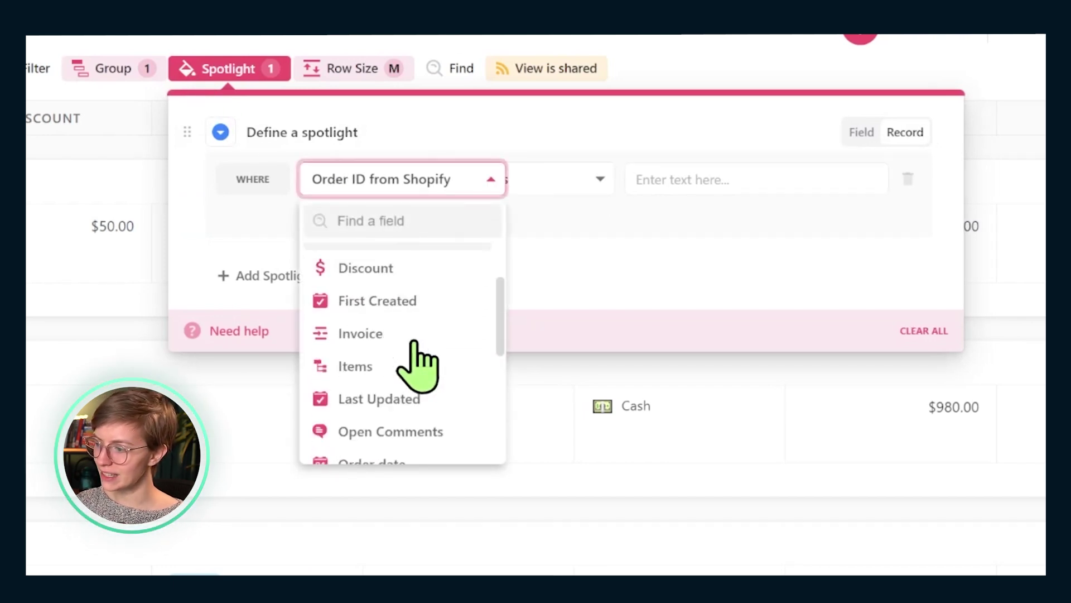
pyautogui.write('ord')
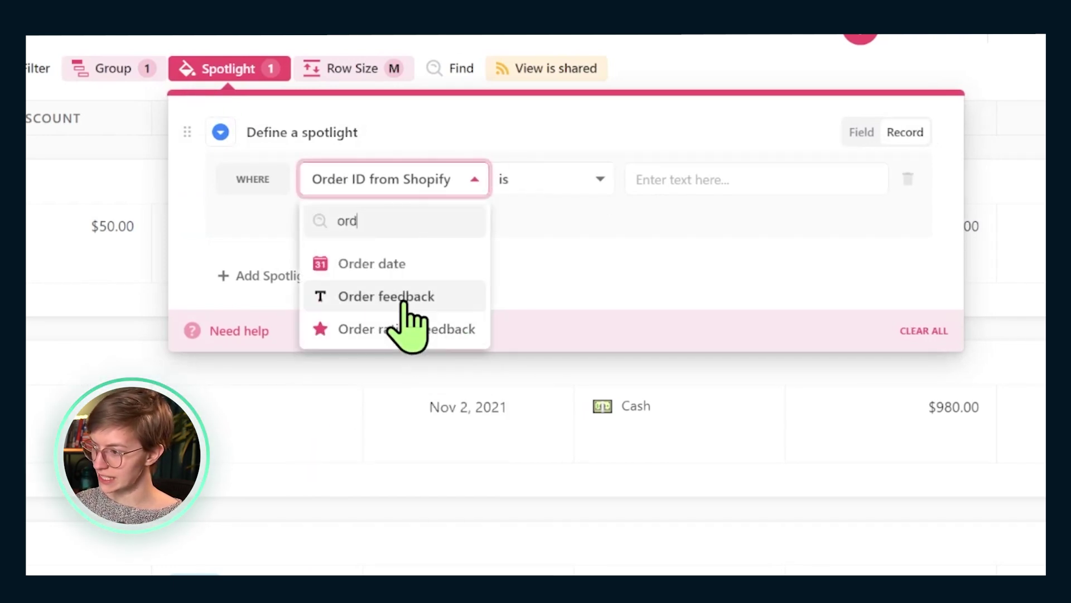
pyautogui.click(390, 244)
pyautogui.click(589, 184)
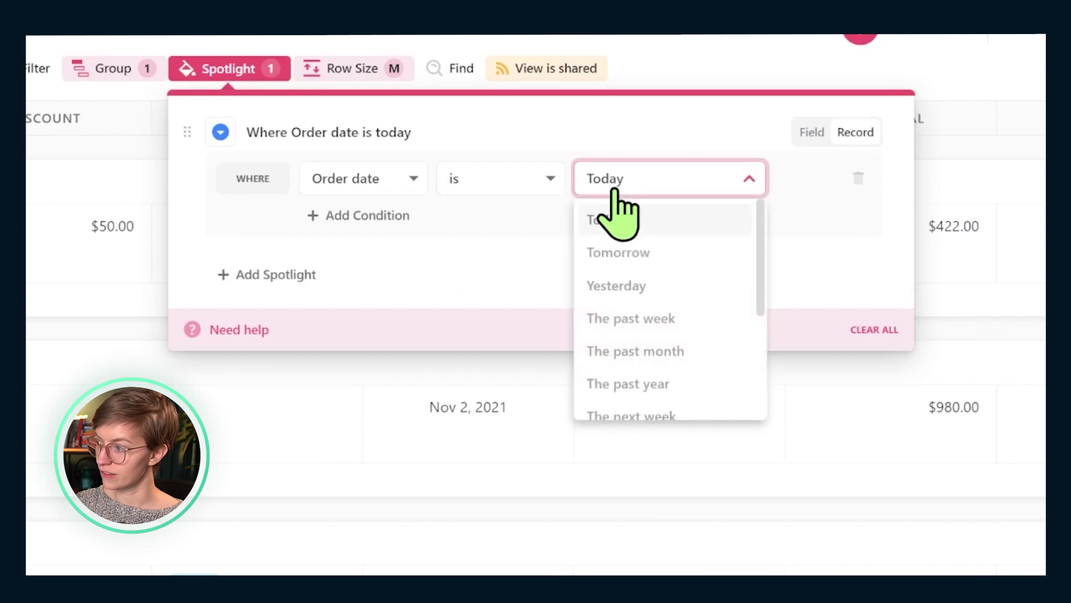
pyautogui.click(618, 219)
pyautogui.click(220, 134)
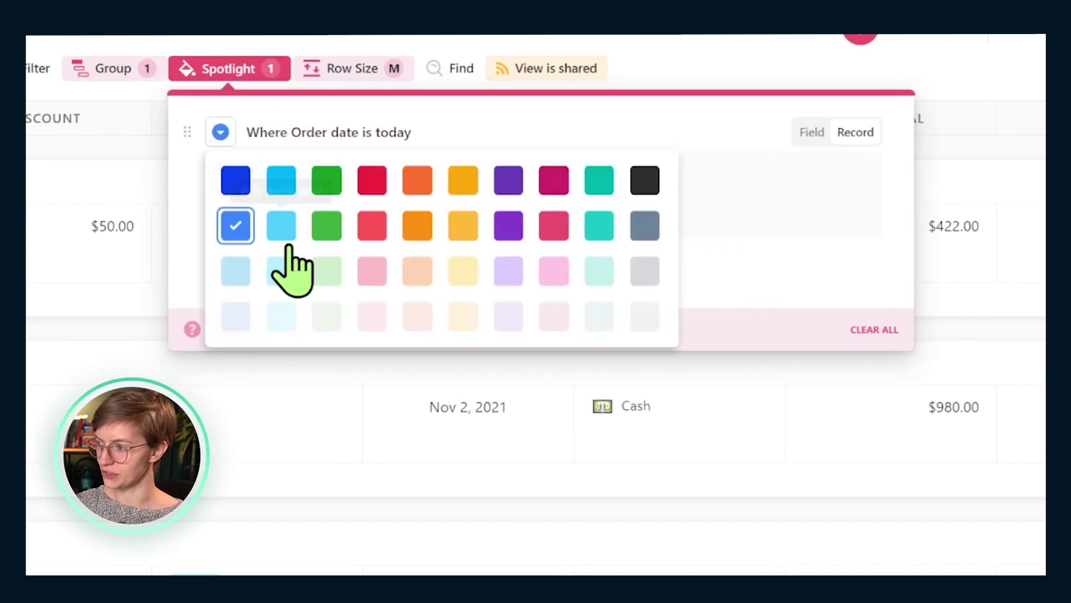
pyautogui.click(280, 228)
# - Add a green field spotlight for Total equal to or greater than 500
pyautogui.click(226, 273)
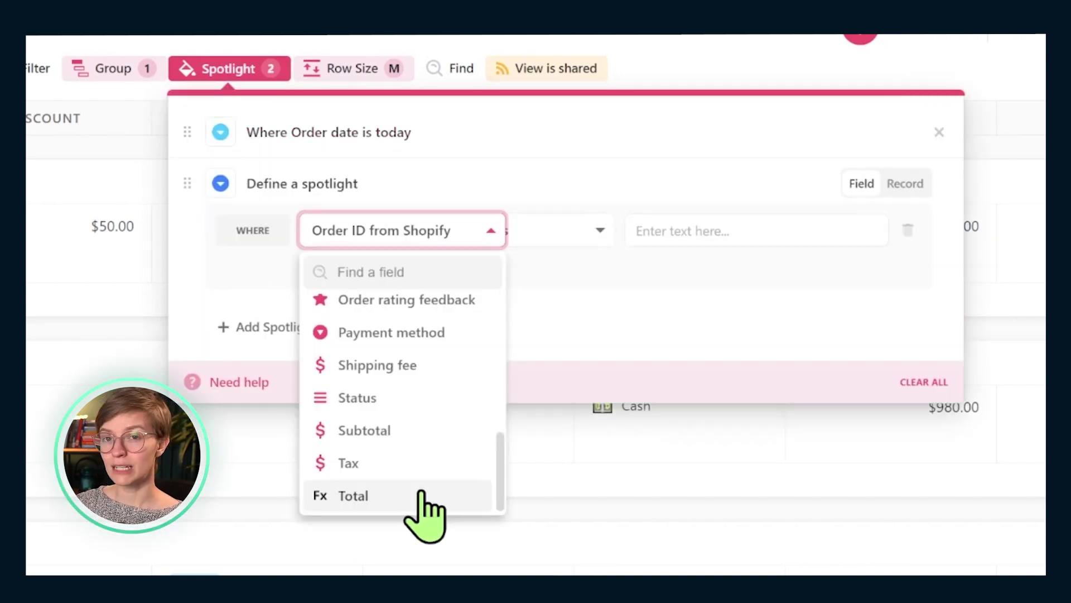
pyautogui.click(372, 494)
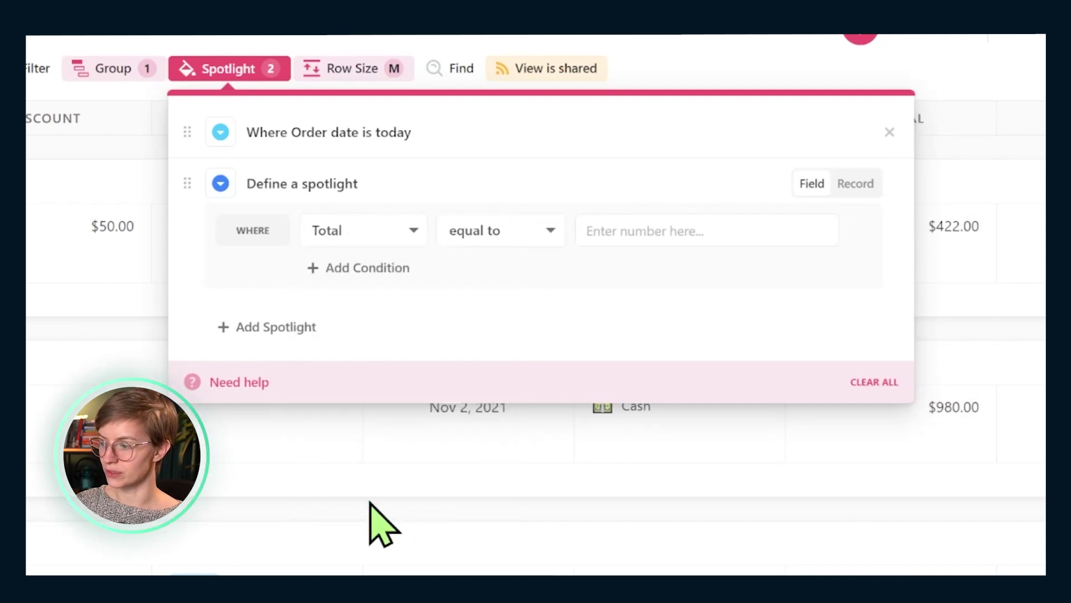
pyautogui.click(491, 241)
pyautogui.scroll(-1, 538, 437)
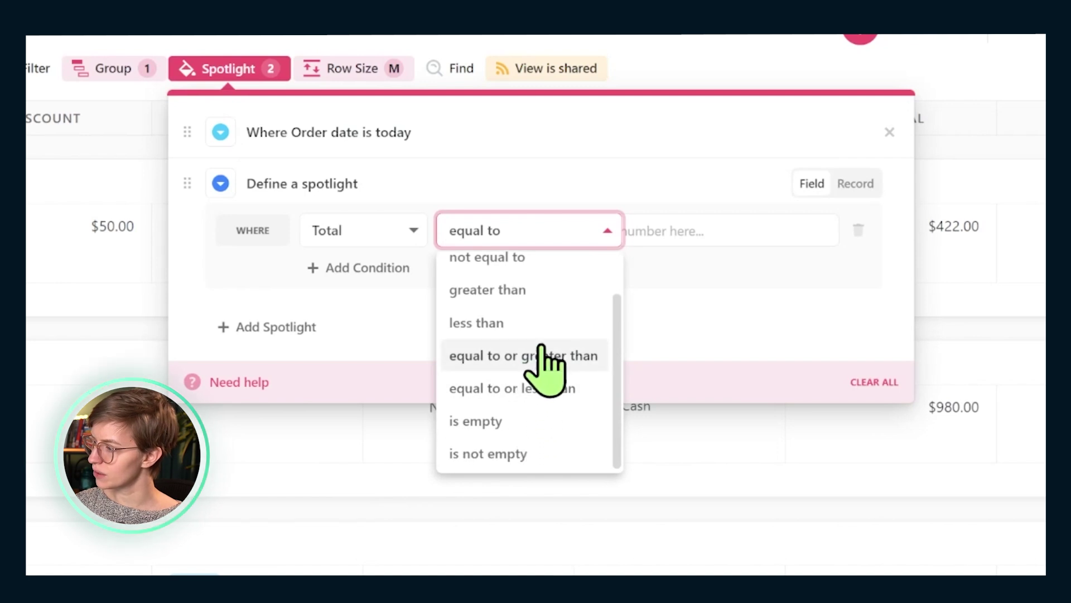
pyautogui.click(566, 351)
pyautogui.click(675, 242)
pyautogui.write('500')
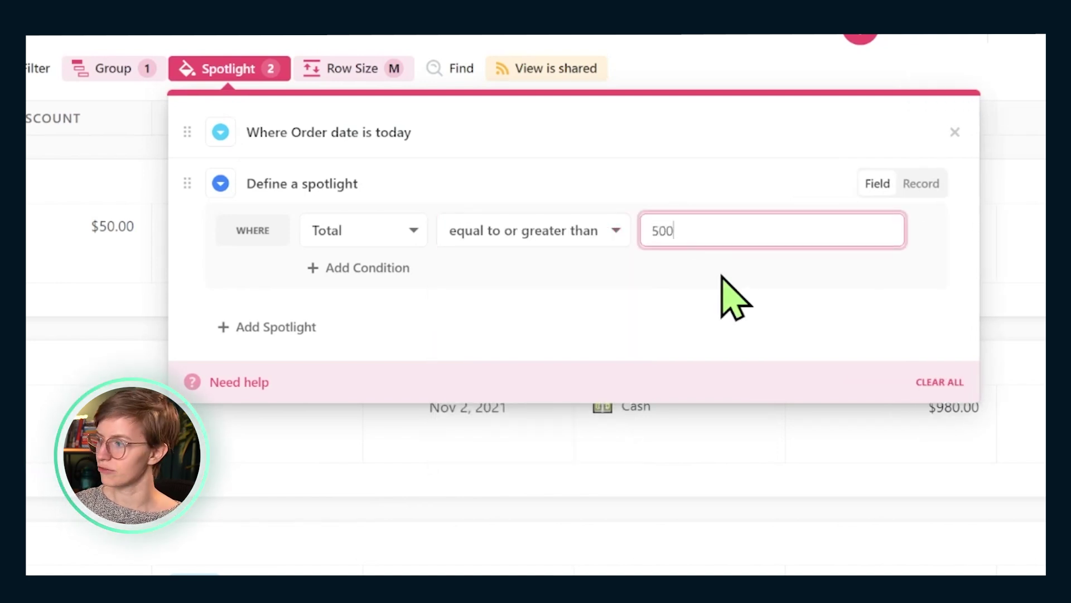
pyautogui.click(722, 294)
pyautogui.click(221, 183)
pyautogui.click(335, 282)
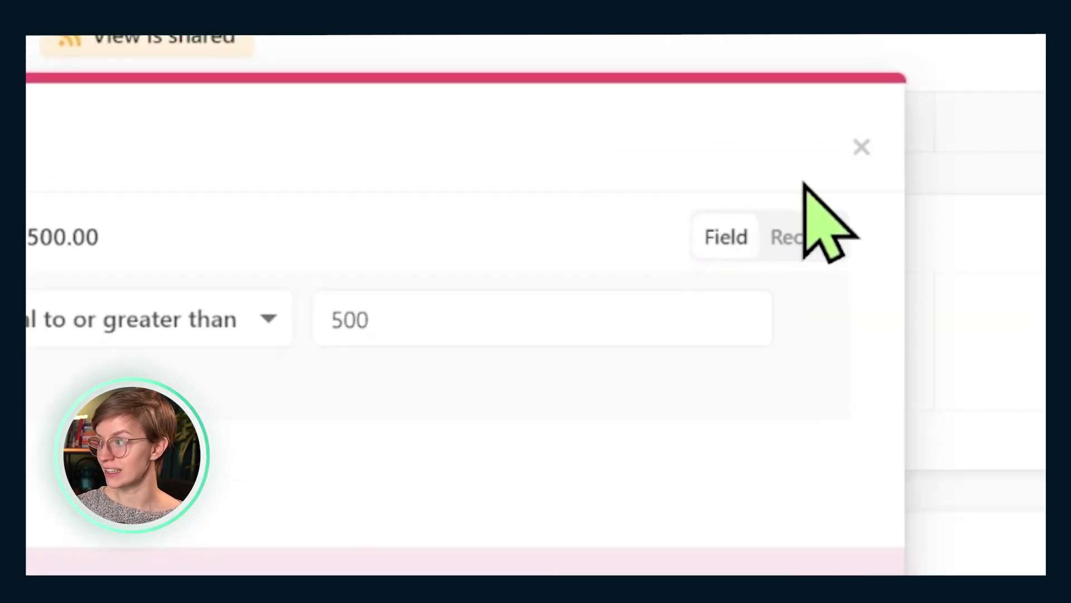
pyautogui.click(802, 239)
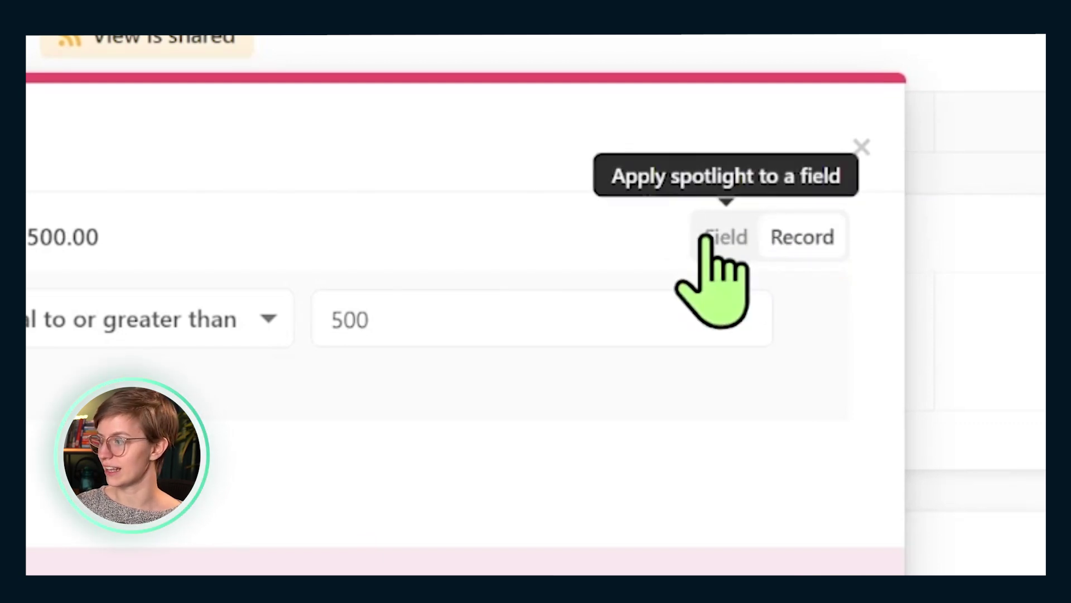
pyautogui.click(1021, 249)
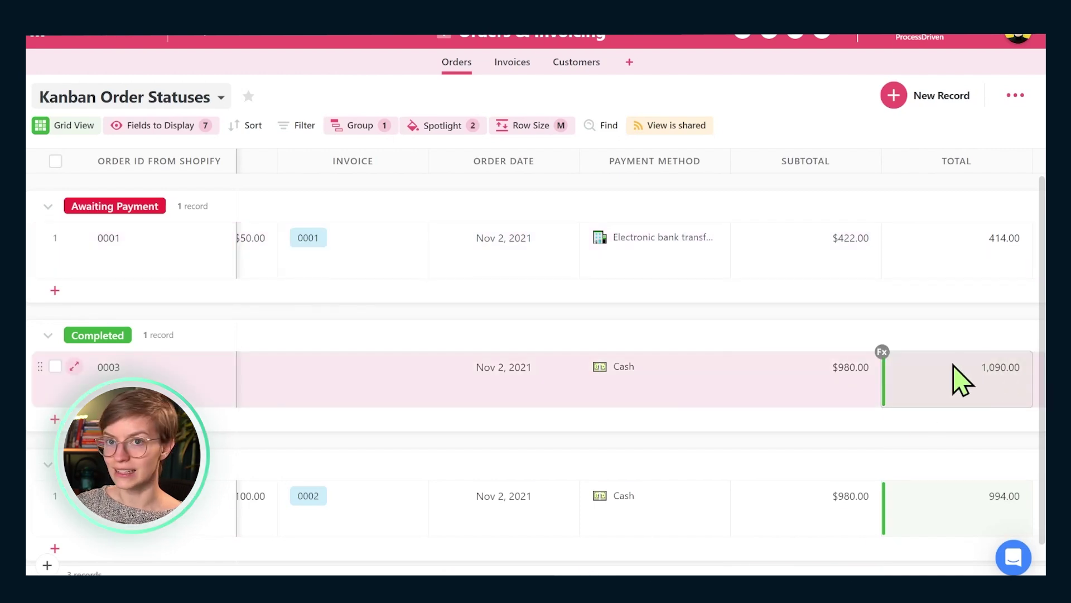
# - Delete the old Orders view from the table's view list
pyautogui.click(220, 98)
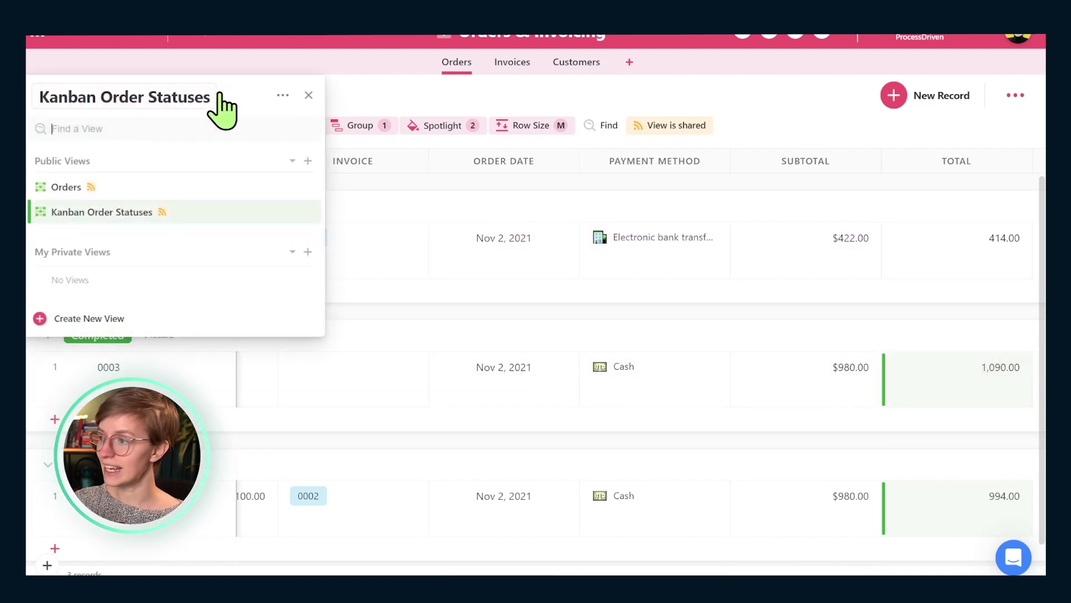
pyautogui.click(304, 187)
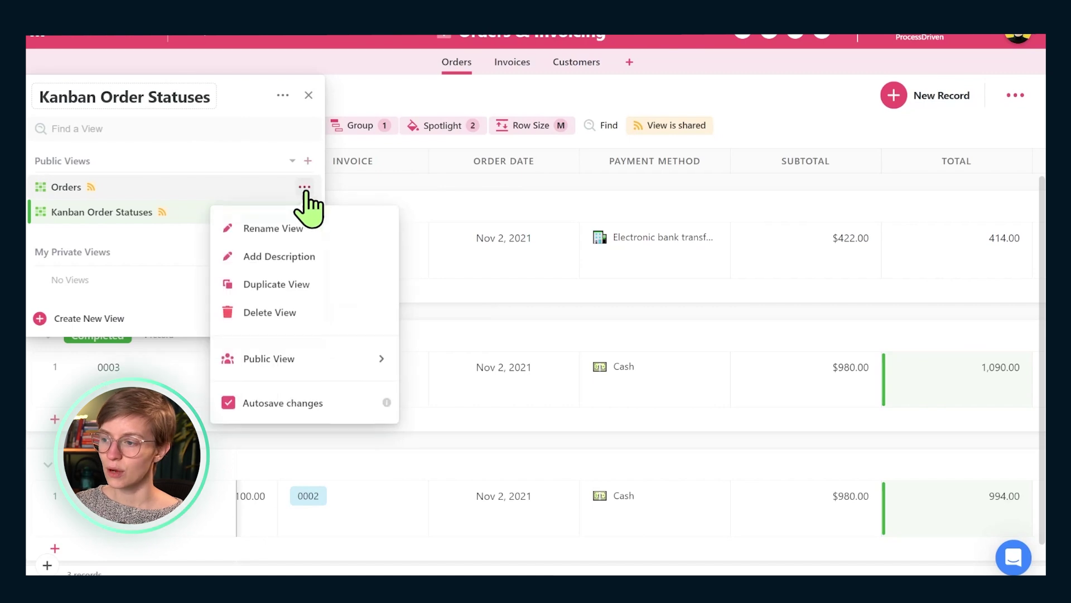
pyautogui.click(270, 311)
pyautogui.click(552, 351)
pyautogui.click(104, 191)
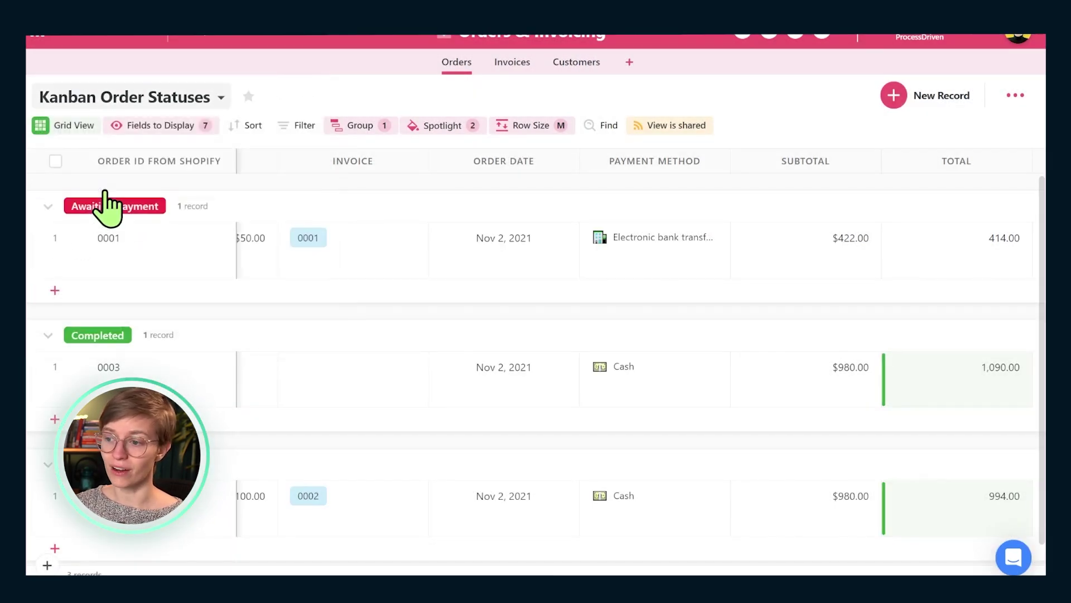
# - Rename the Kanban Order Statuses view to 'Orders'
pyautogui.click(96, 100)
pyautogui.hotkey('ctrl', 'a')
pyautogui.write('Or')
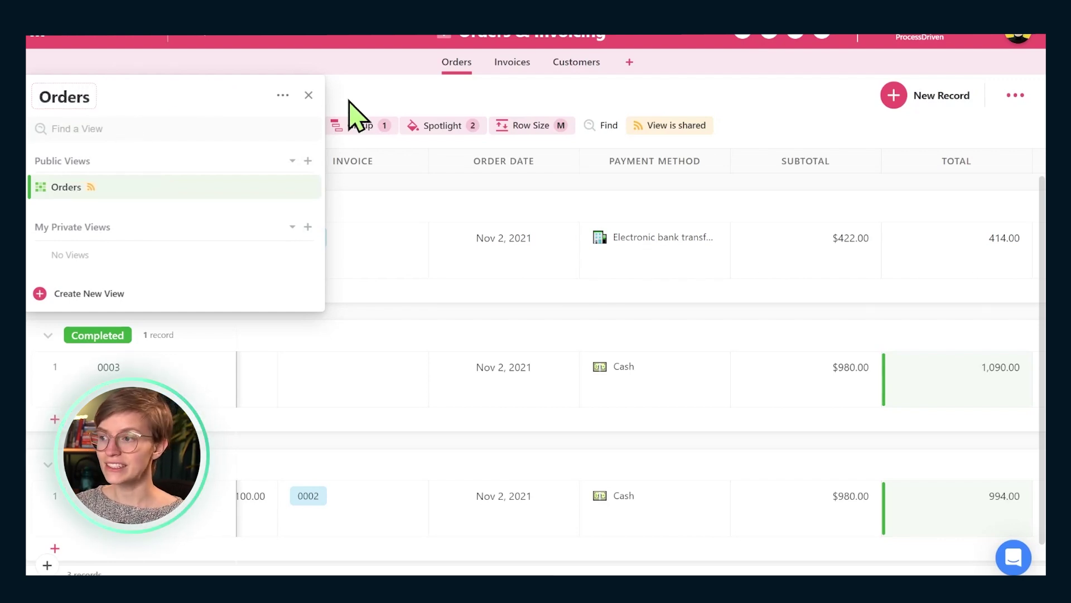
pyautogui.click(357, 112)
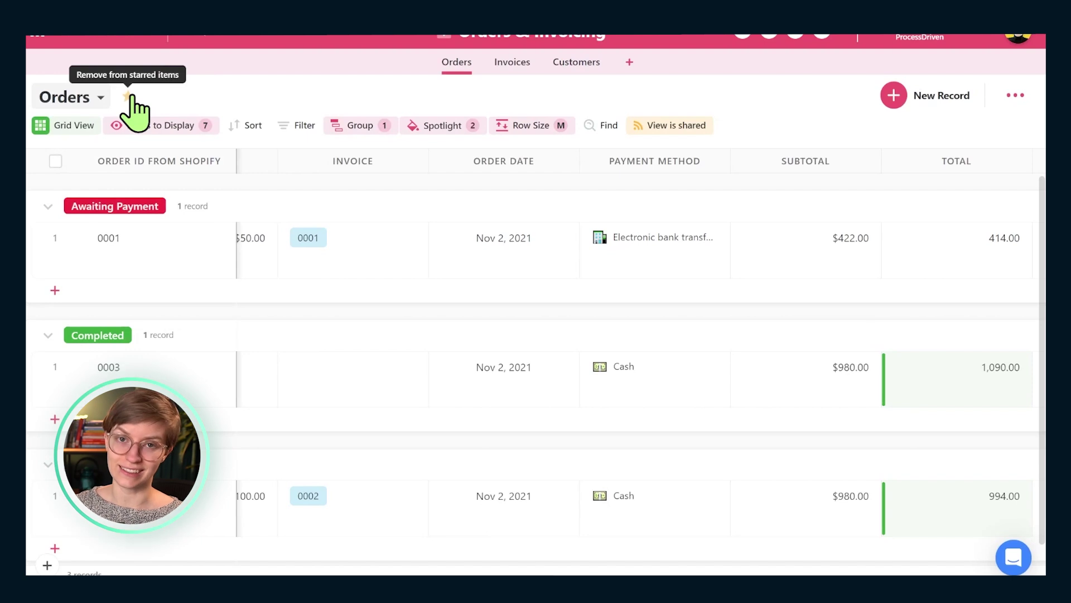
pyautogui.click(69, 97)
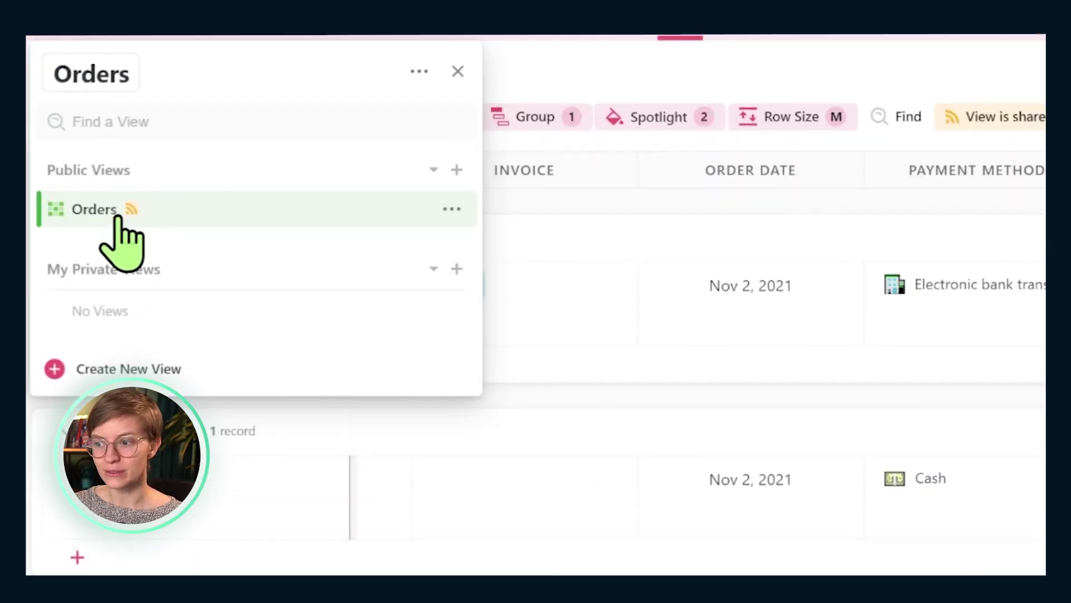
pyautogui.click(1026, 56)
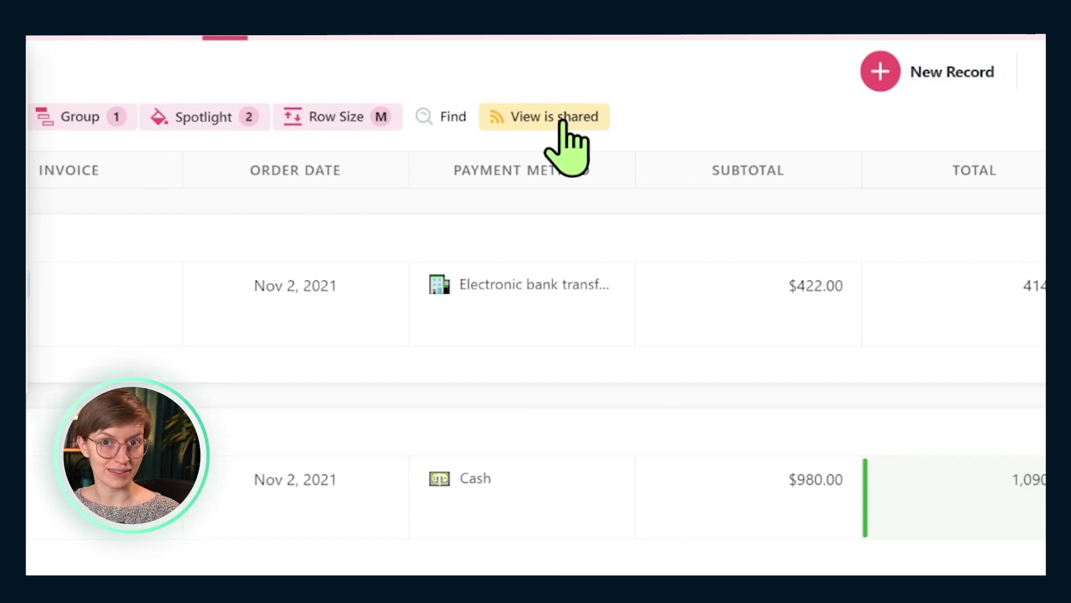
# - Share the Orders view so viewers can open records and see all fields, without the toolbar
pyautogui.click(562, 122)
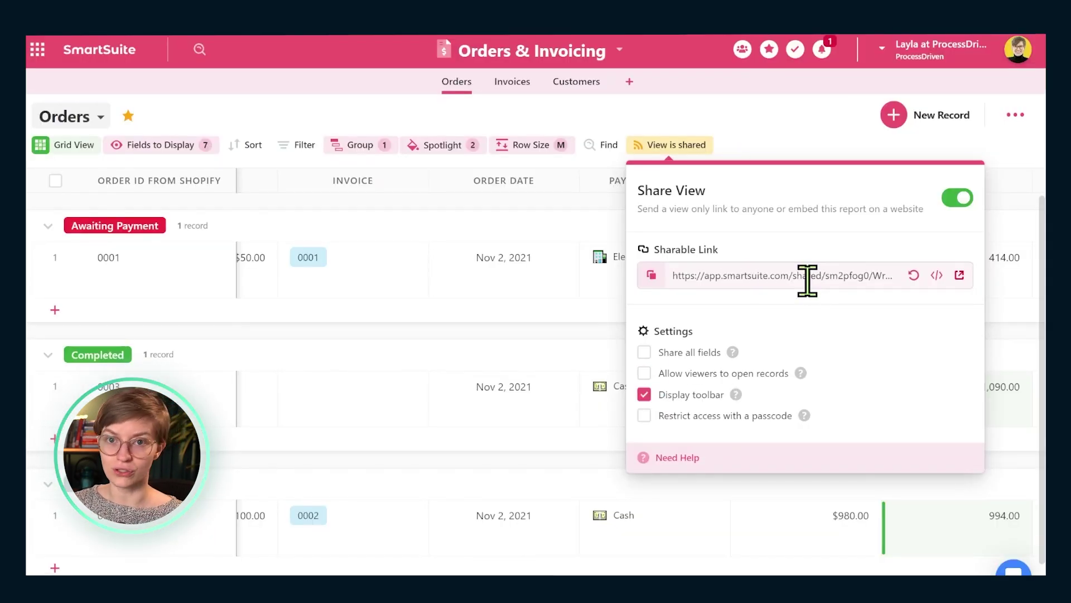
pyautogui.click(690, 375)
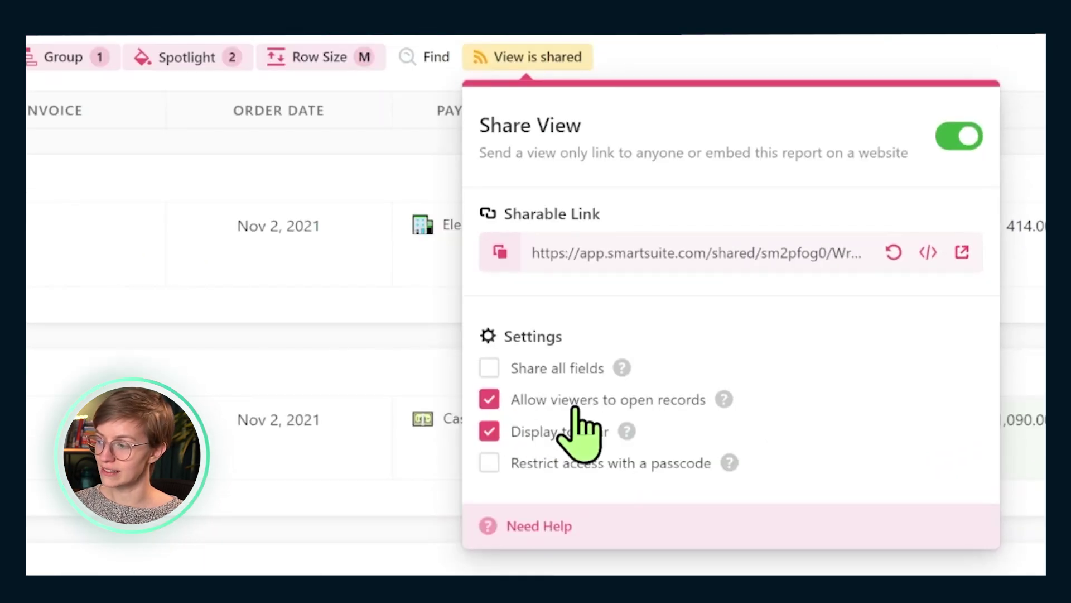
pyautogui.click(572, 367)
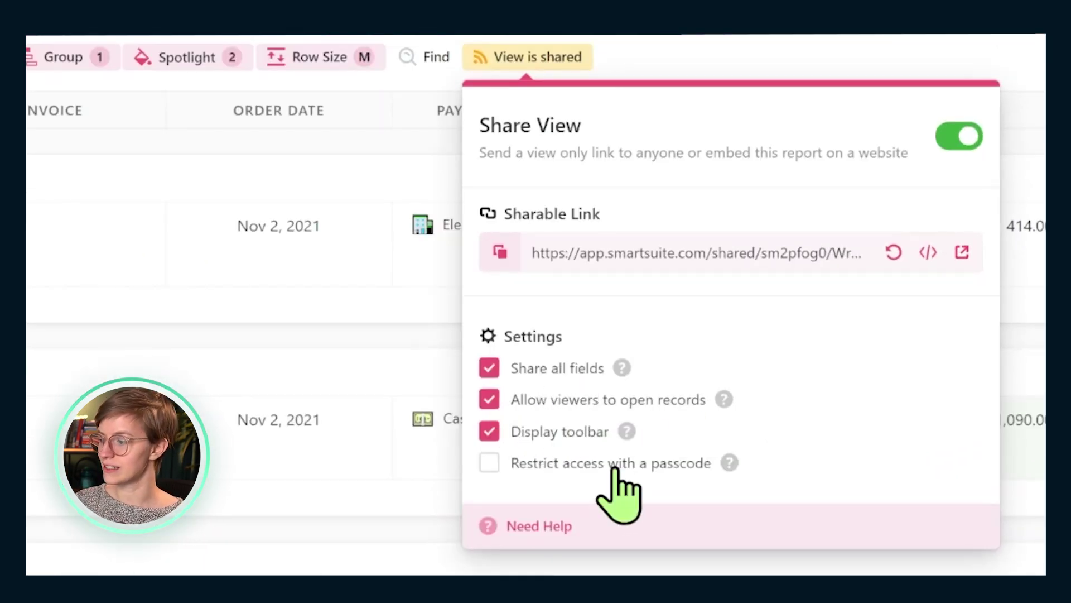
pyautogui.click(563, 436)
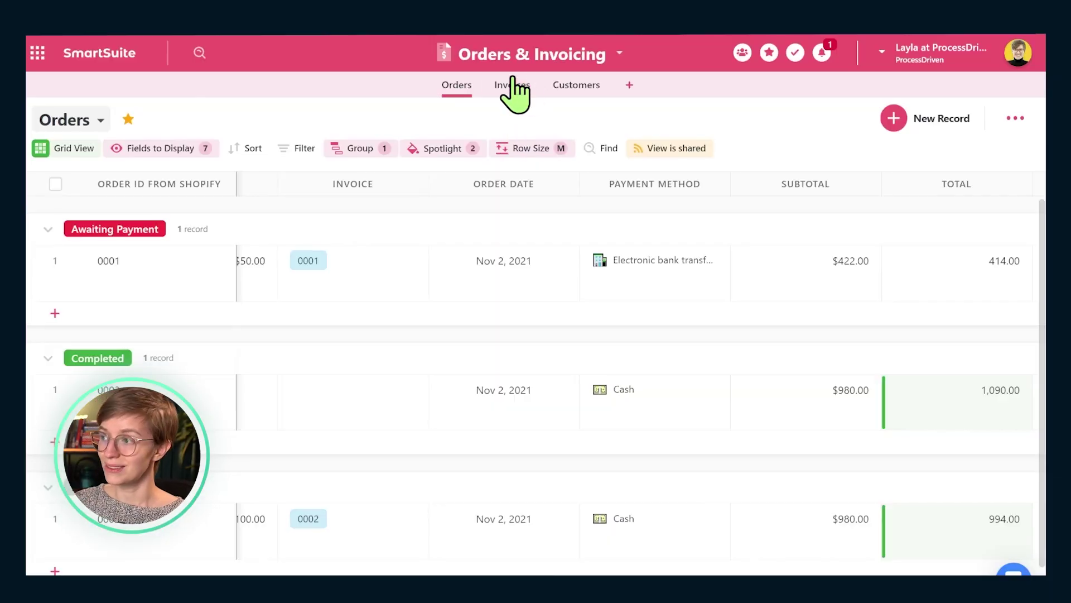
# - Open the Orders & Invoicing Solution Guide from the solution's settings menu
pyautogui.click(505, 58)
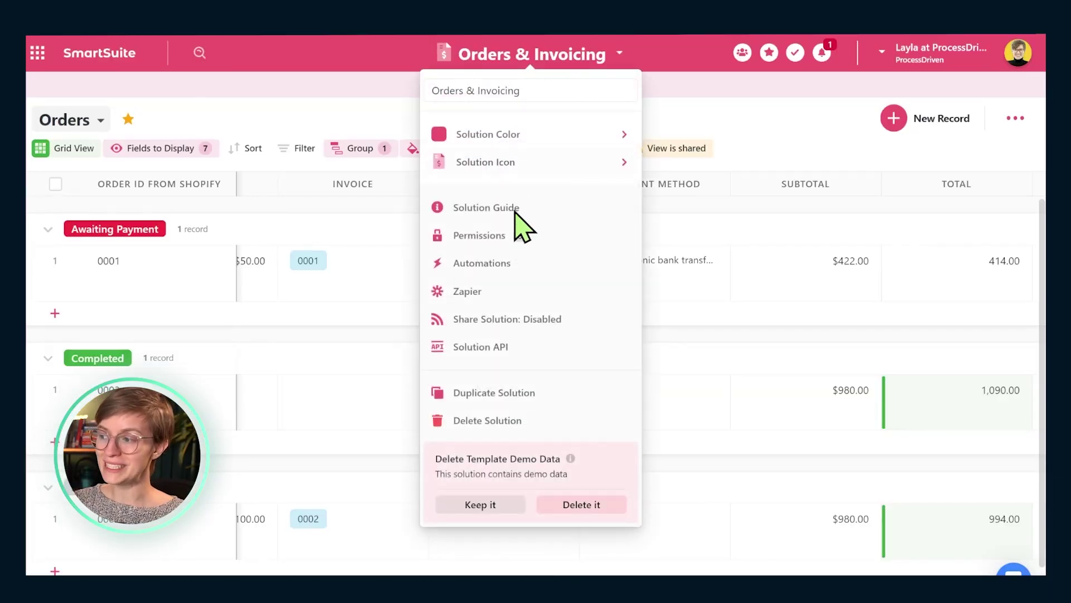
pyautogui.click(485, 207)
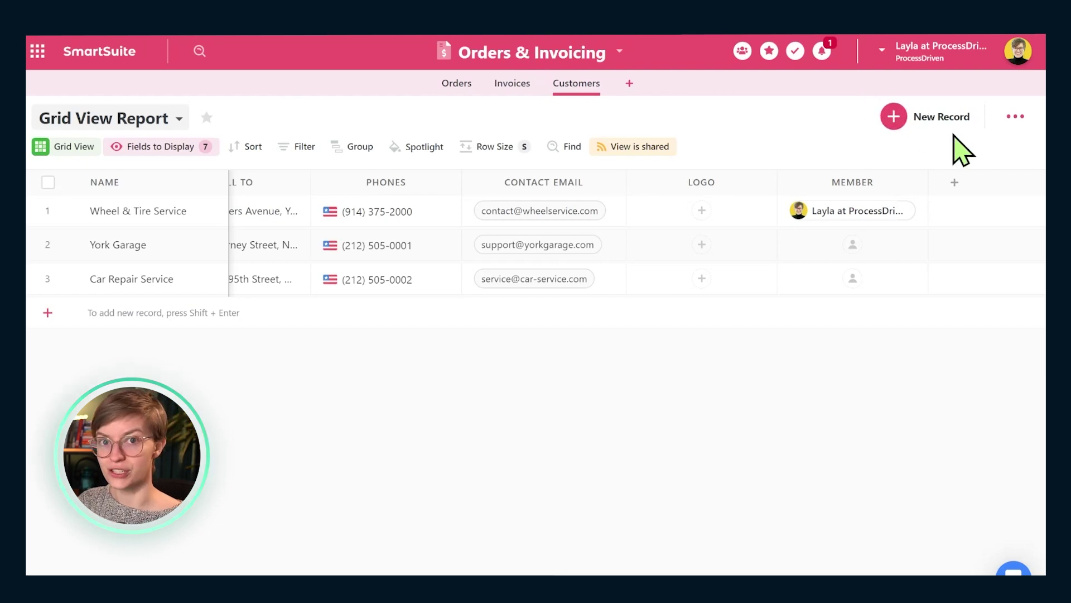
# - Create customer 'Robin's Egg B&B' with a description noting they found us through Google
pyautogui.click(942, 119)
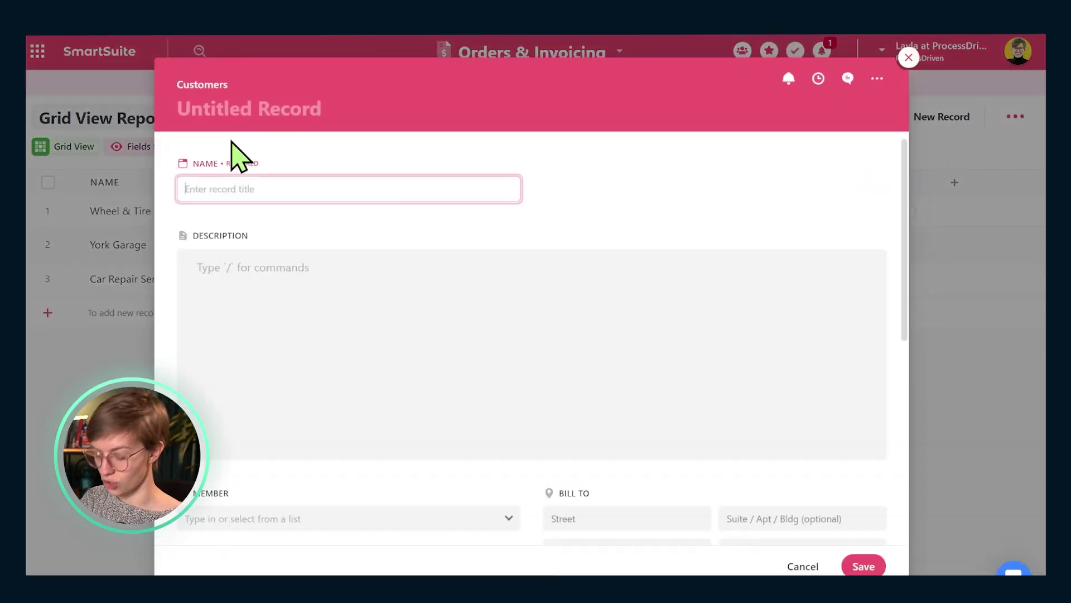
pyautogui.write("RObin's Egg B")
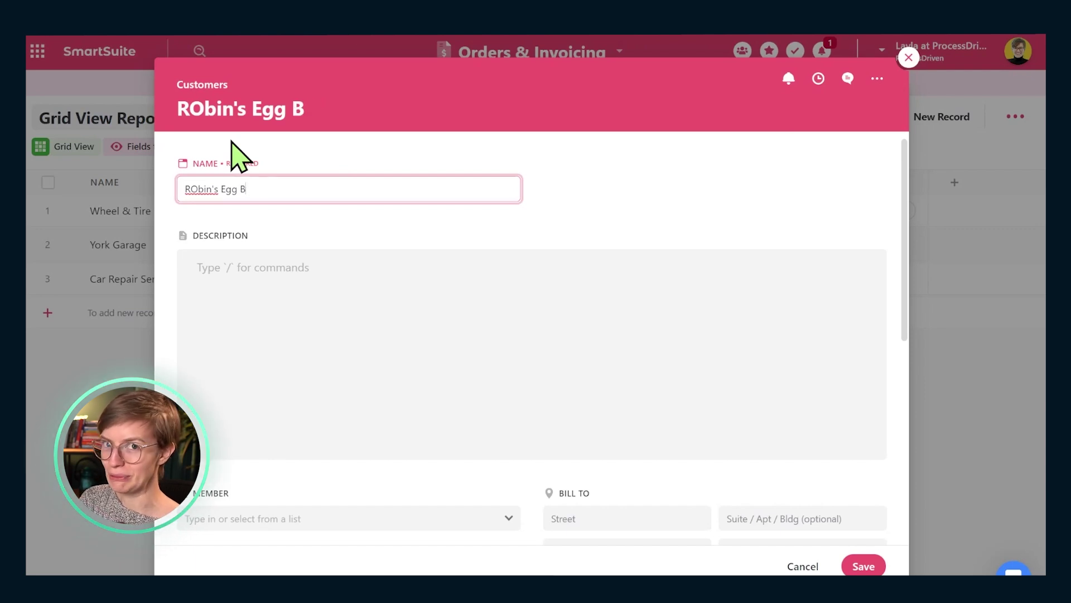
pyautogui.write('&b')
pyautogui.press('BackSpace')
pyautogui.write('B')
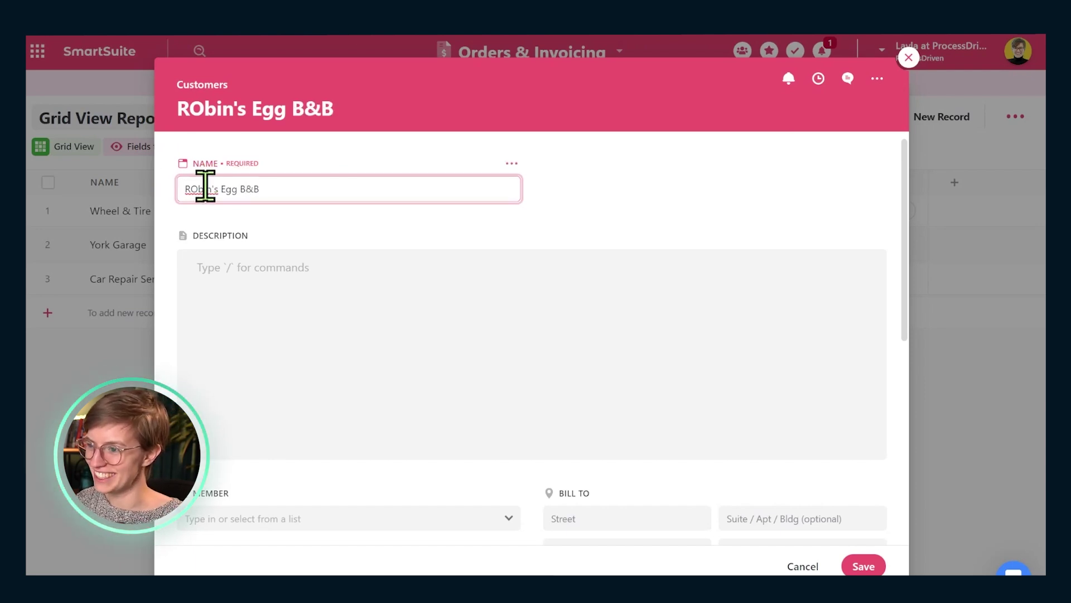
pyautogui.write('o')
pyautogui.click(296, 233)
pyautogui.click(294, 292)
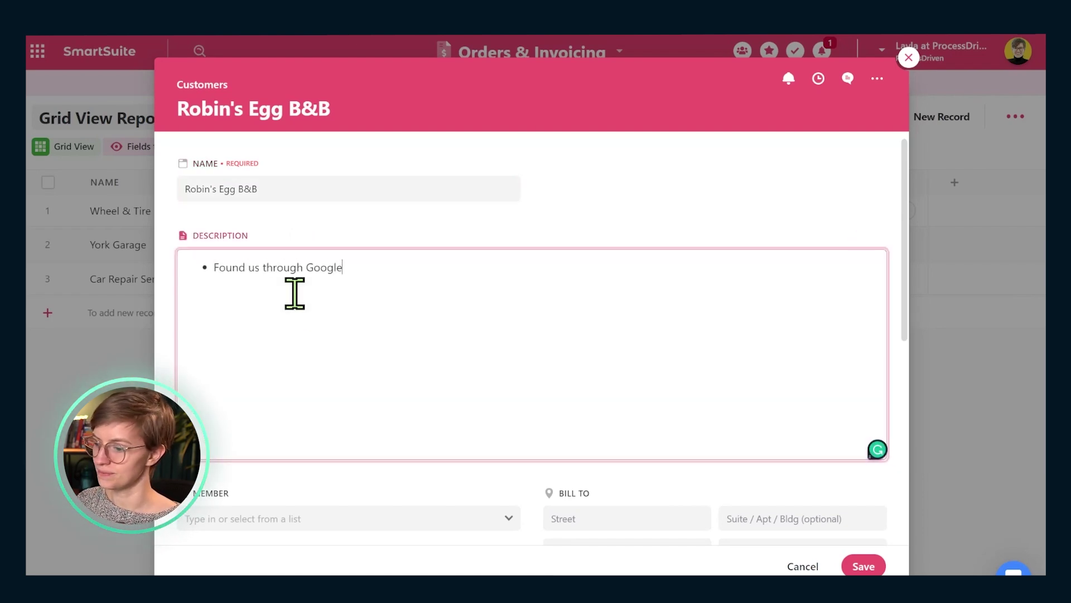
pyautogui.scroll(-4, 311, 289)
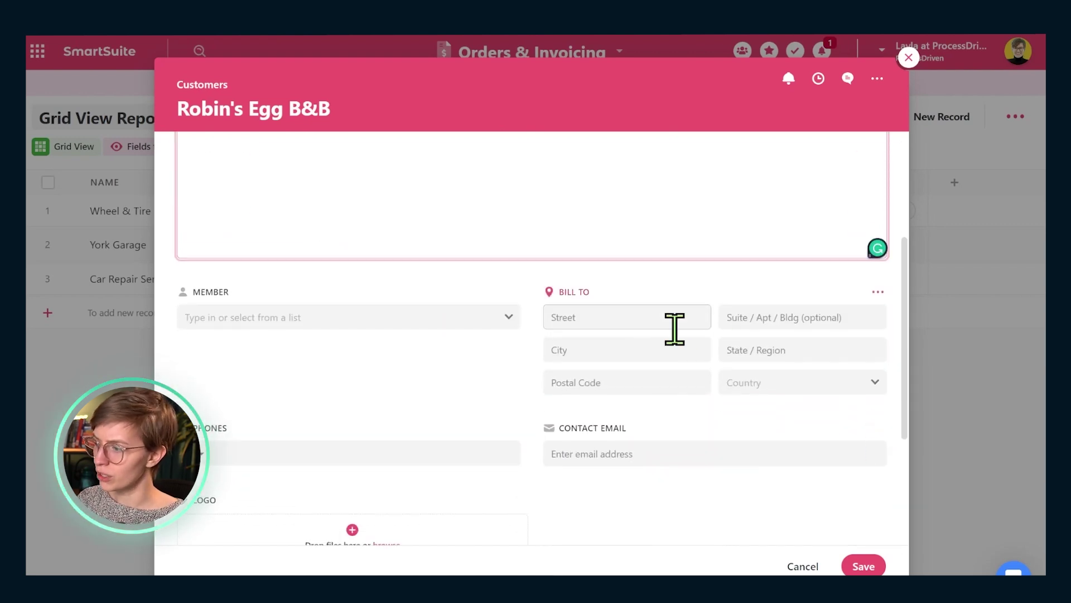
# - Set the Bill To city to South Salt Lake, Utah, and save the new customer
pyautogui.click(662, 350)
pyautogui.write('Salt Lakt City')
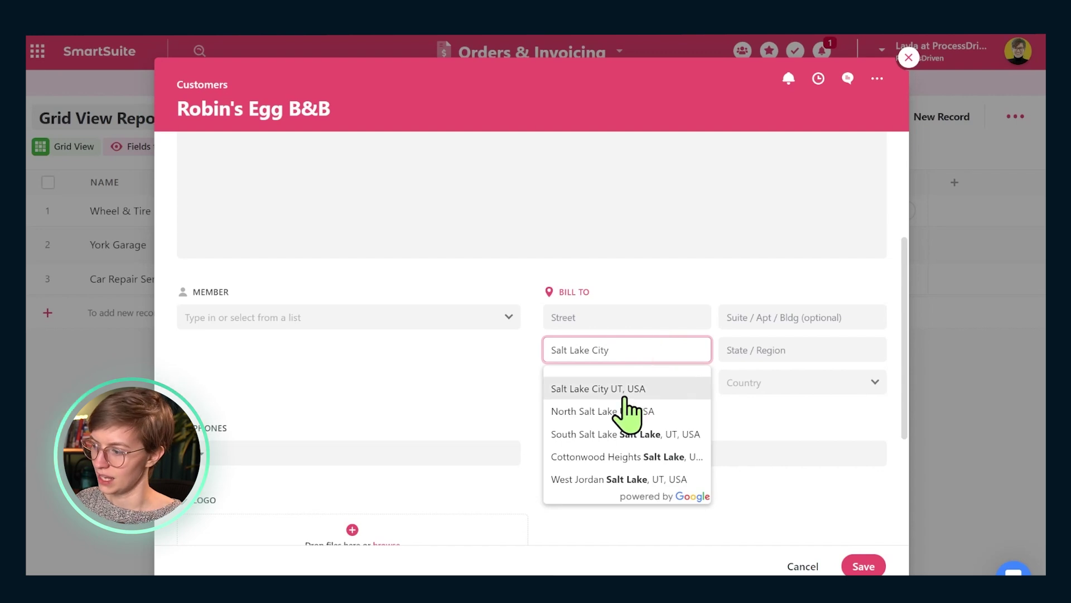
pyautogui.click(622, 389)
pyautogui.click(662, 434)
pyautogui.click(487, 400)
pyautogui.click(558, 319)
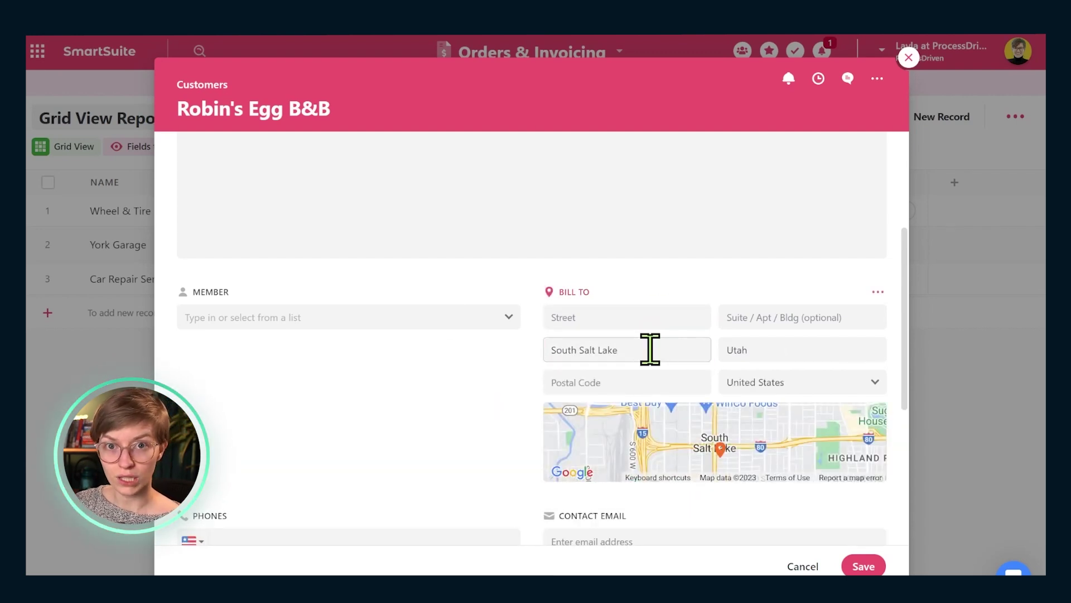
pyautogui.scroll(-3, 550, 330)
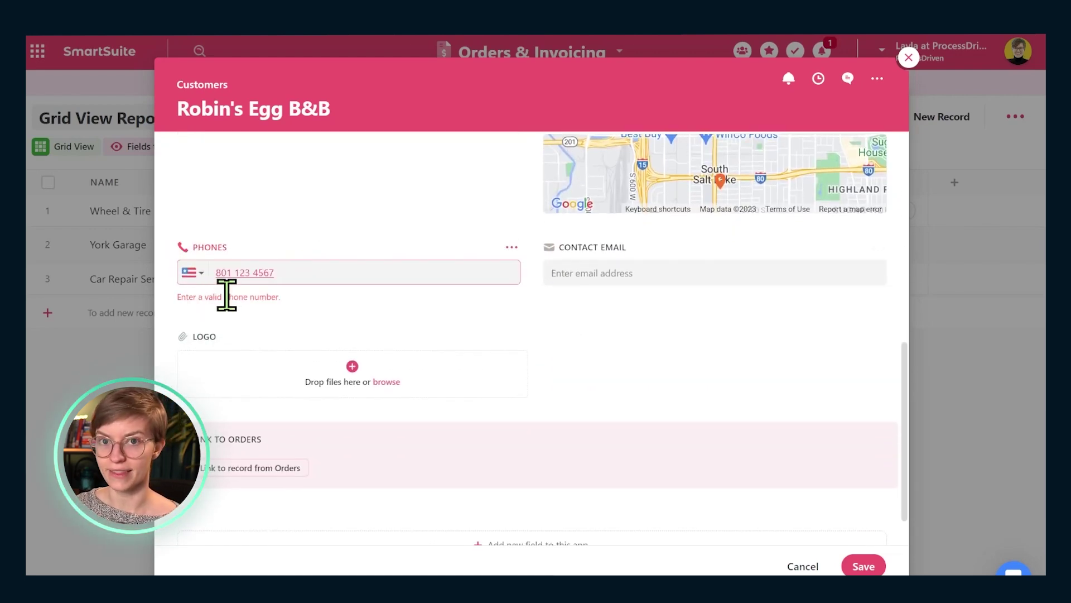
pyautogui.scroll(8, 229, 301)
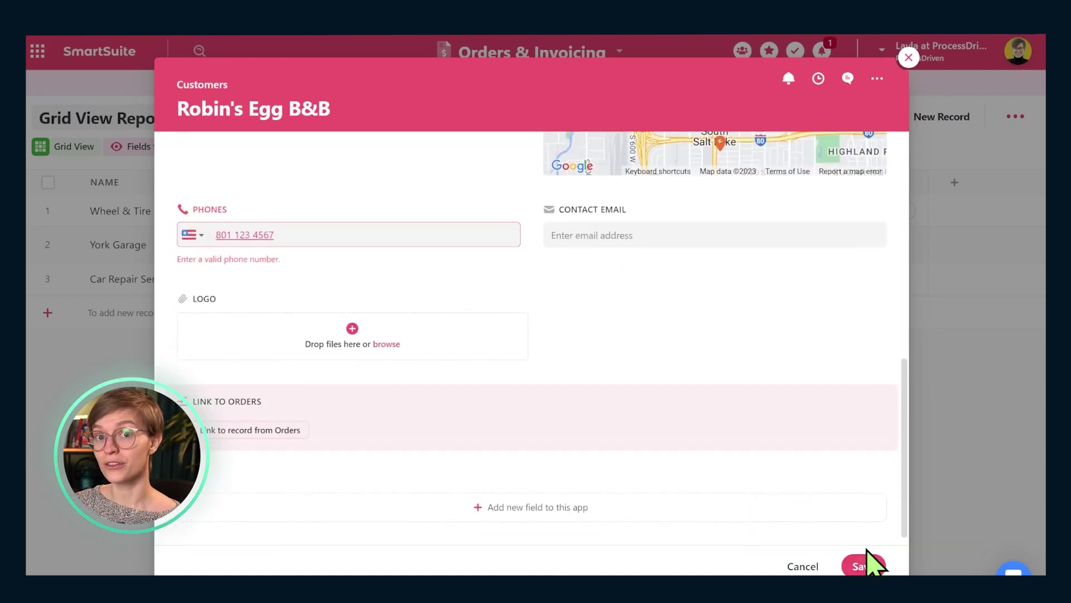
pyautogui.click(803, 565)
# - From Robin's Egg B&B, create a new linked order with ID 004
pyautogui.click(67, 311)
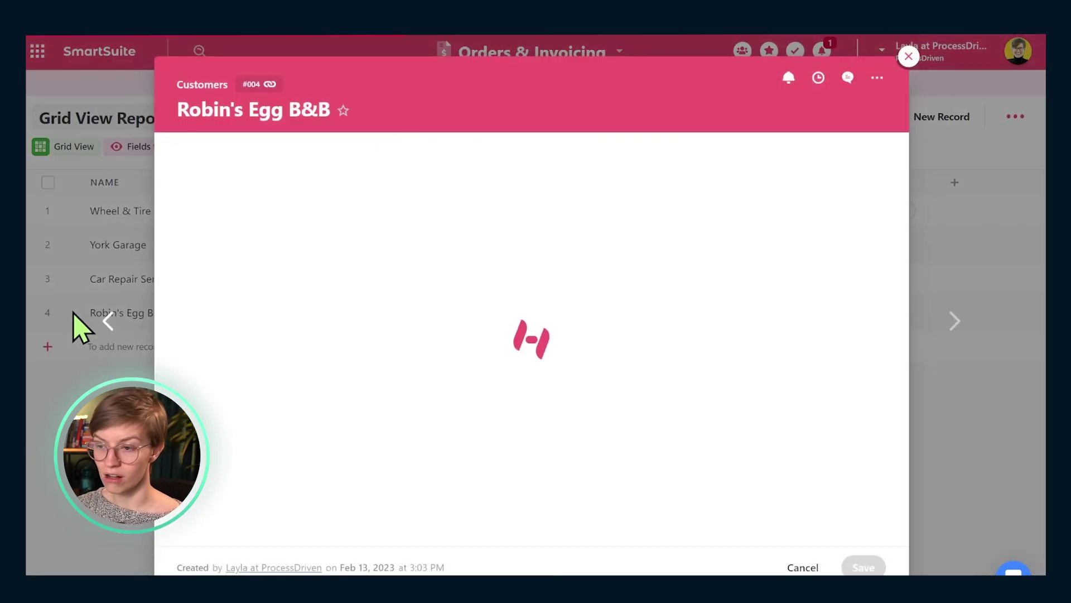
pyautogui.scroll(-5, 600, 256)
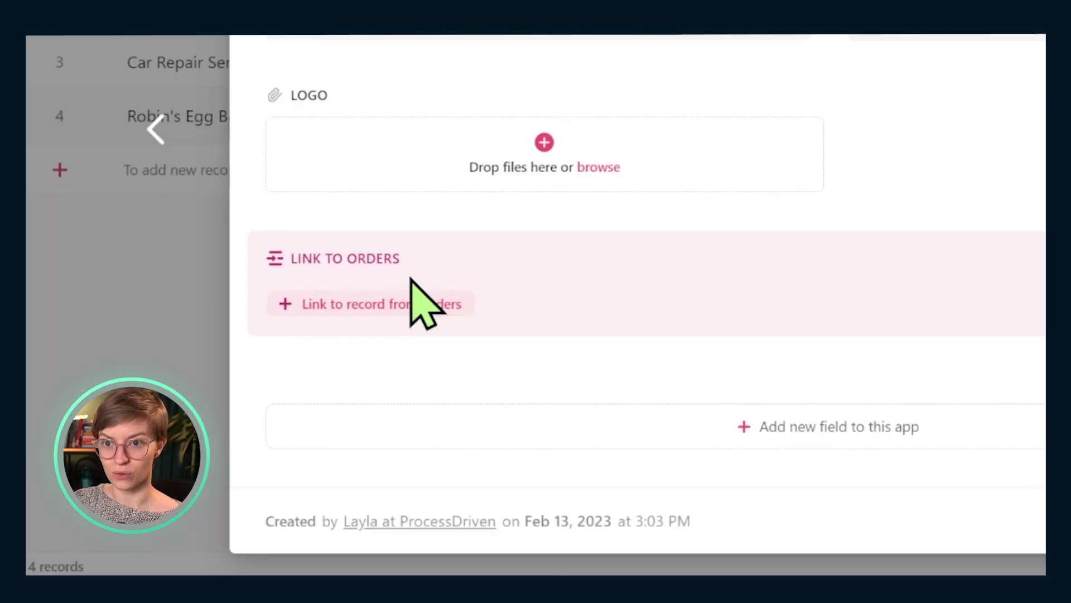
pyautogui.click(402, 308)
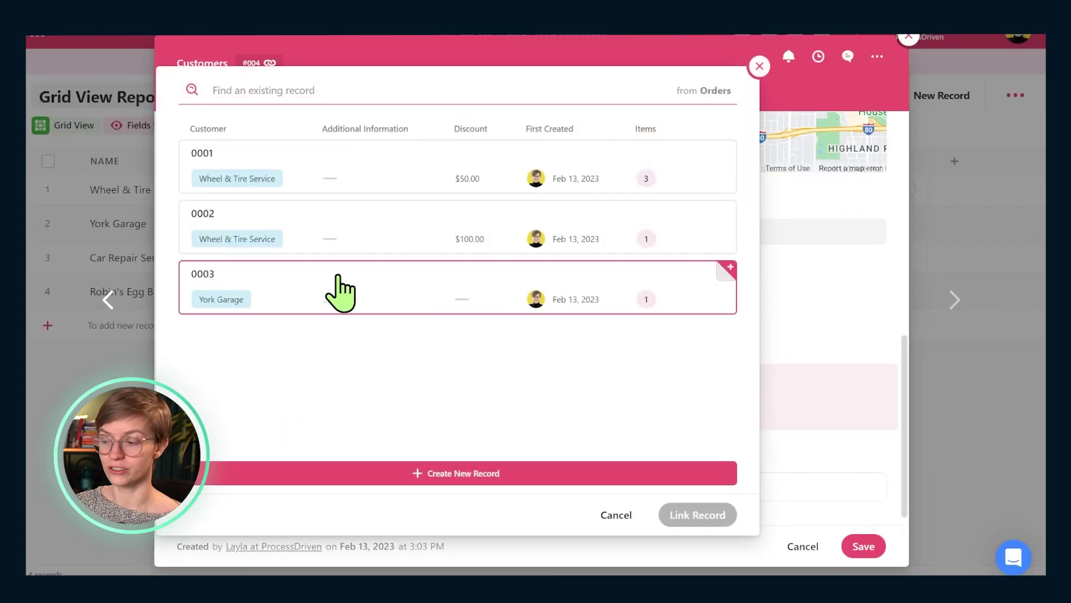
pyautogui.click(326, 477)
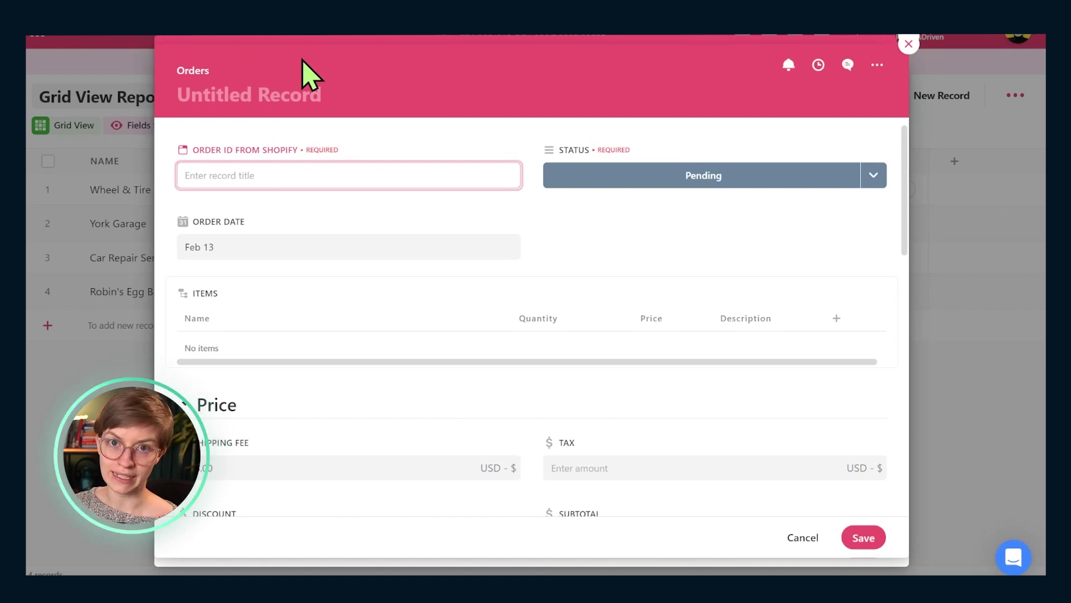
pyautogui.write('004')
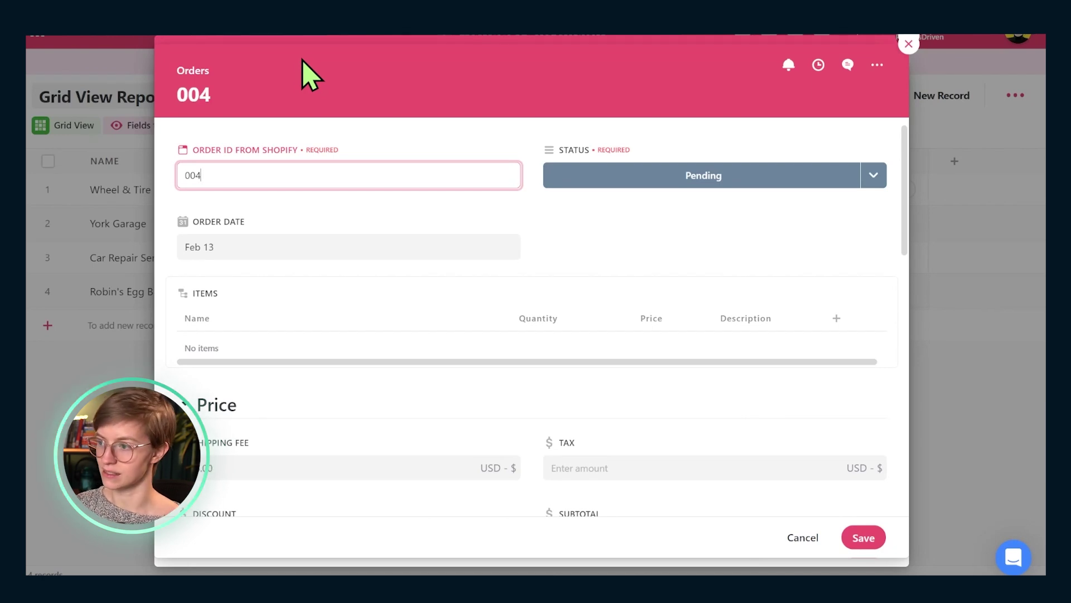
# - Set order 004 to Awaiting Payment, dated Feb 13, and add a line item
pyautogui.click(618, 185)
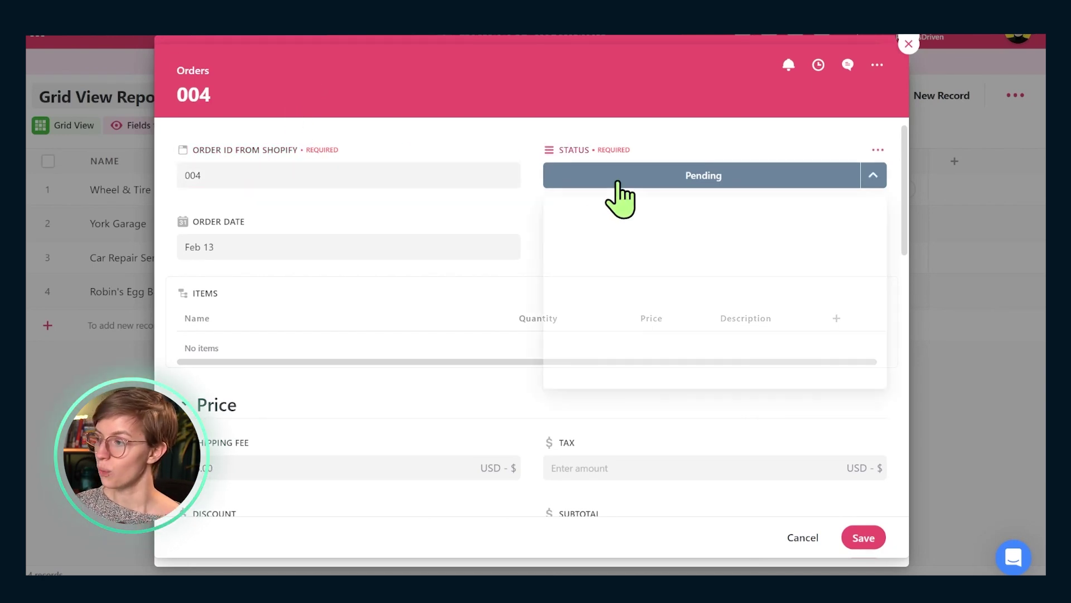
pyautogui.click(579, 240)
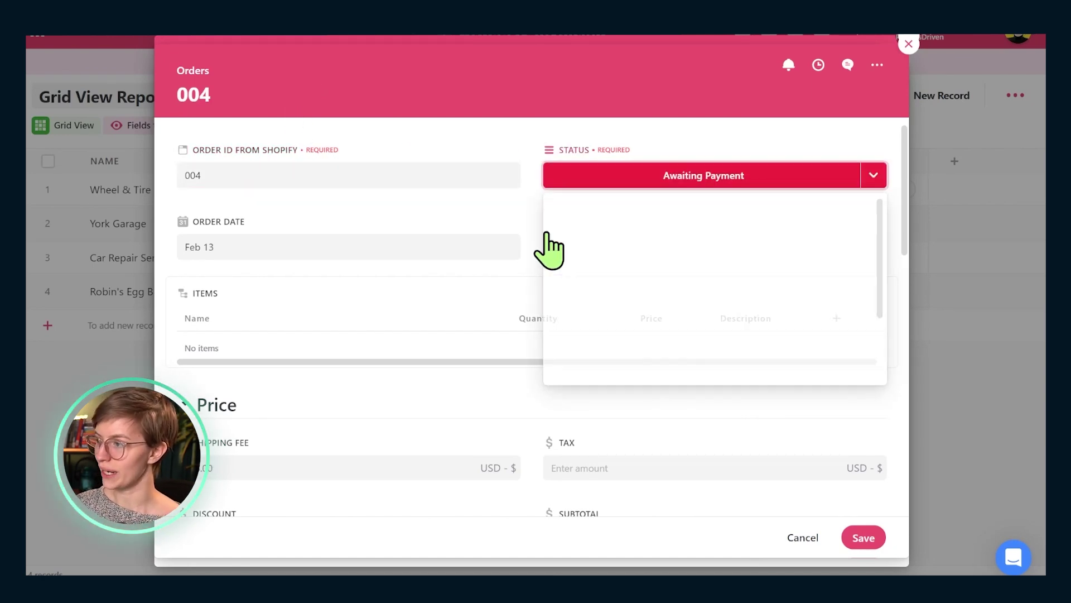
pyautogui.click(285, 253)
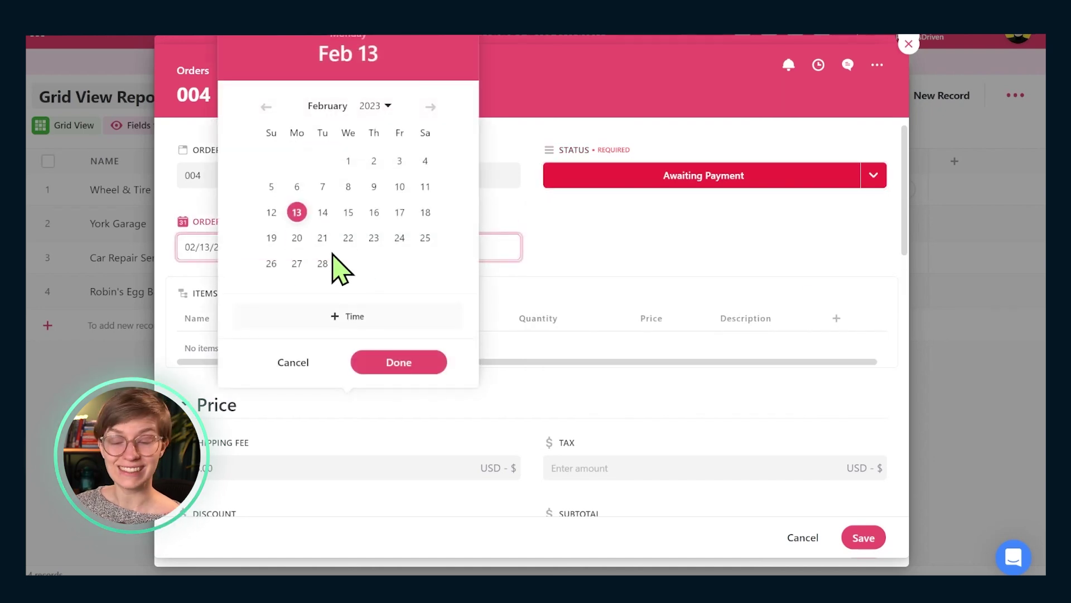
pyautogui.click(706, 266)
pyautogui.scroll(-3, 742, 262)
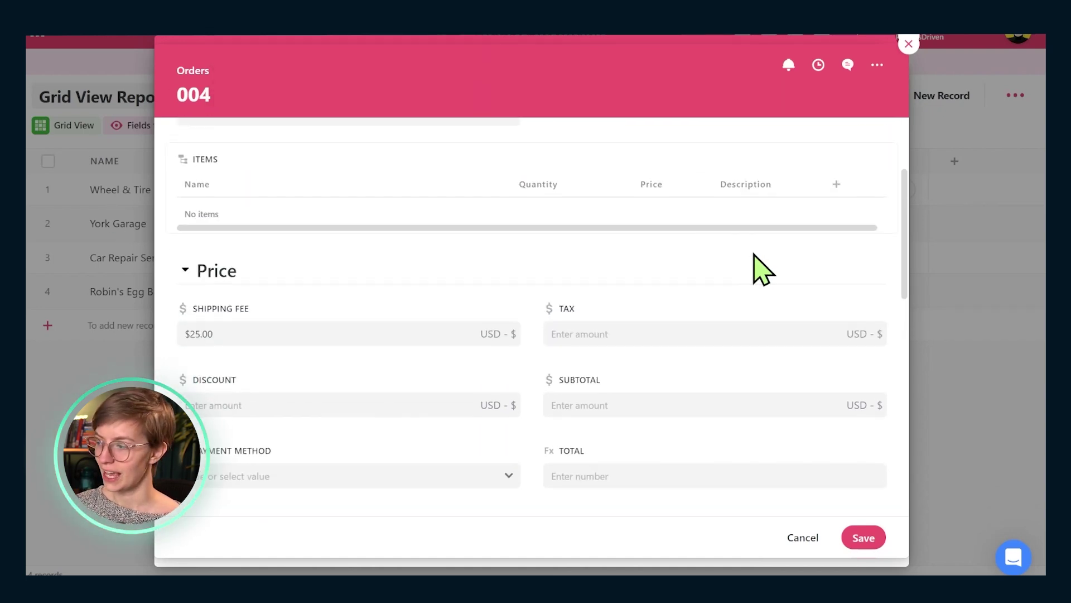
pyautogui.click(825, 165)
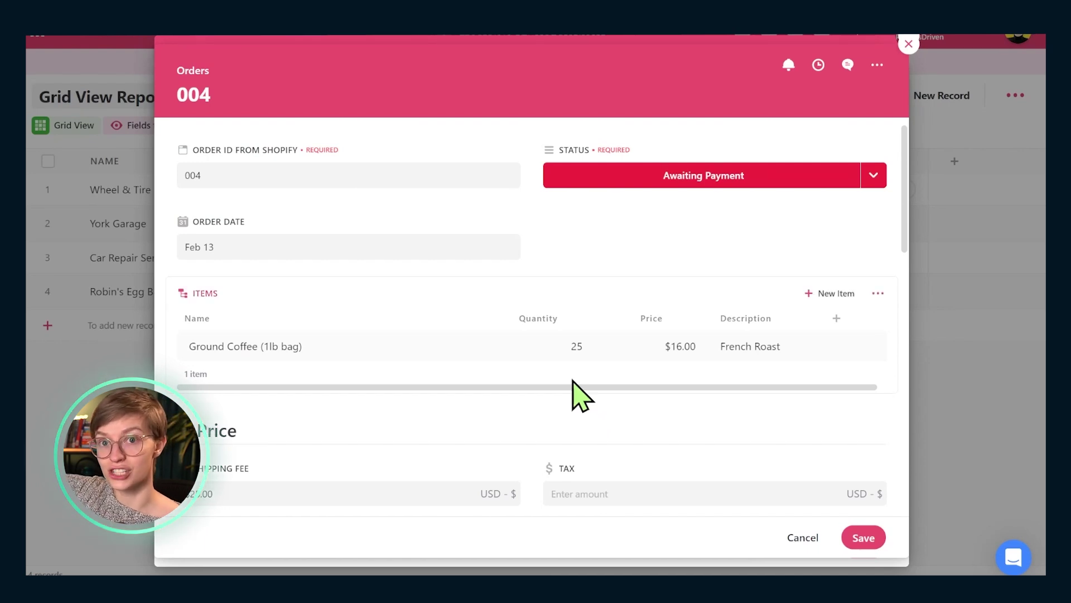
# - Check order 004's ID and scroll through its line items and price totals
pyautogui.click(257, 166)
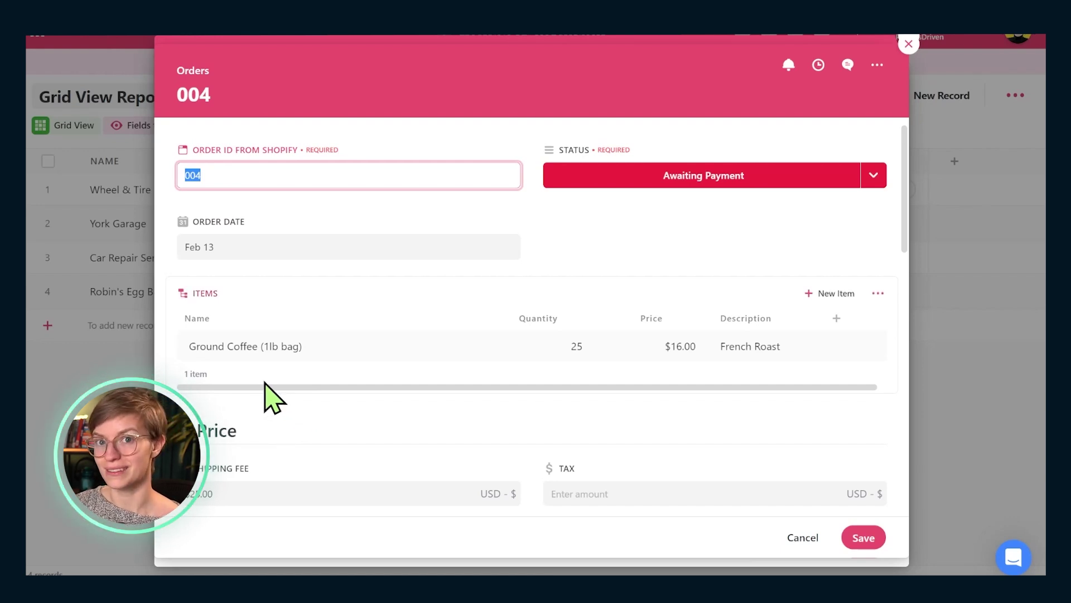
pyautogui.scroll(-4, 541, 449)
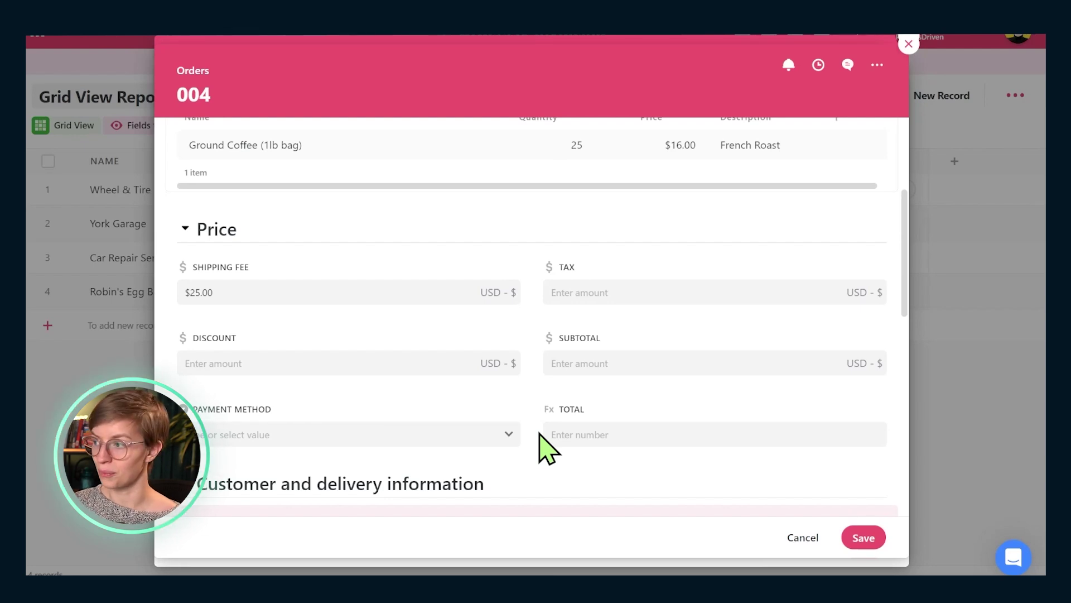
pyautogui.scroll(3, 619, 313)
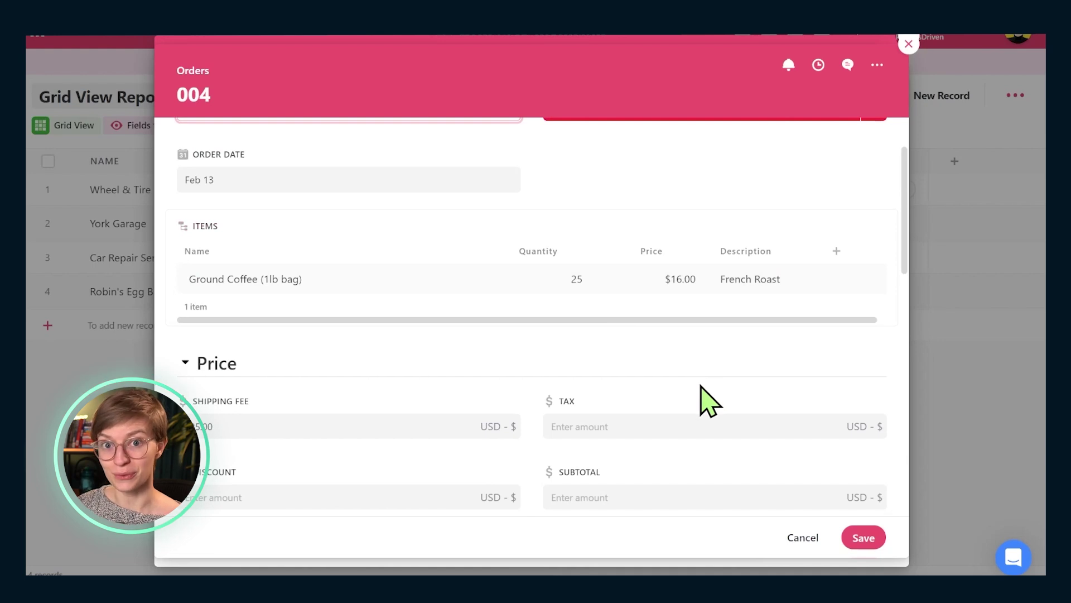
pyautogui.scroll(-3, 710, 401)
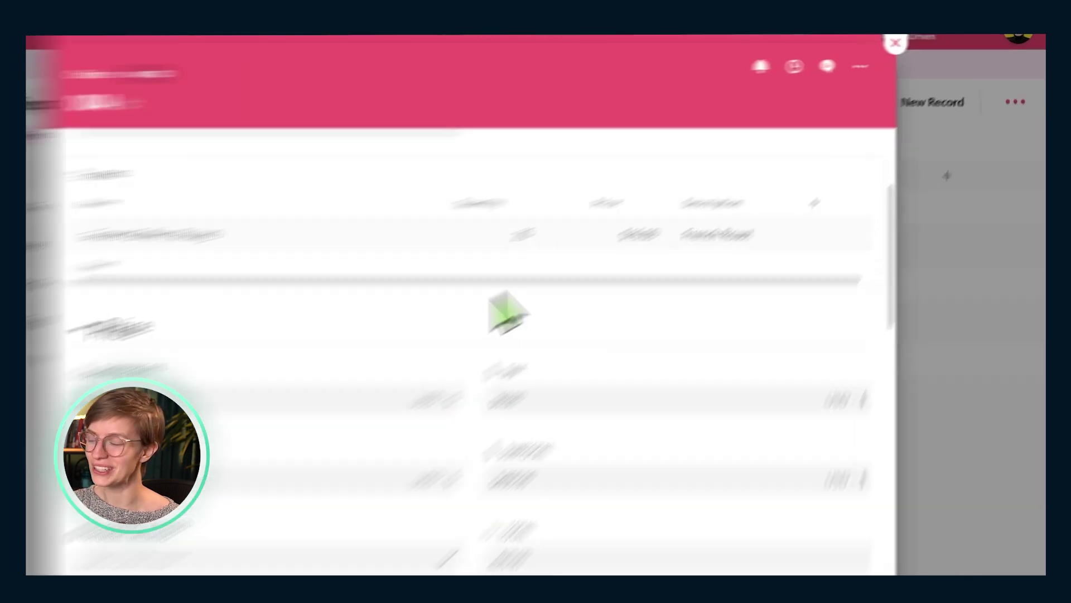
# - Save order 004, then reopen it from Robin's Egg B&B's Link to Orders field
pyautogui.click(877, 63)
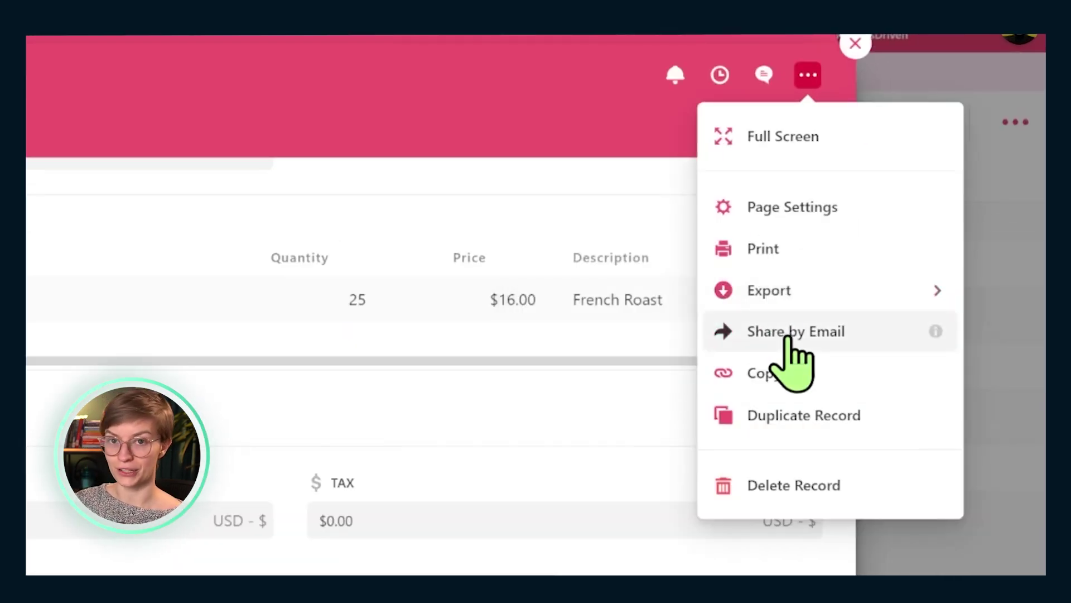
pyautogui.click(864, 539)
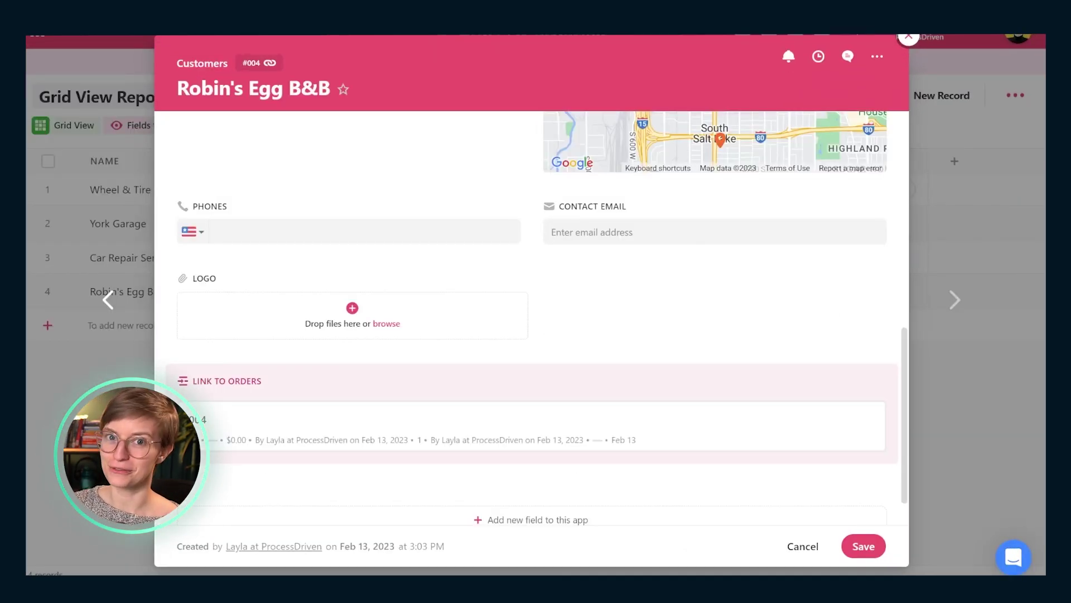
pyautogui.scroll(-1, 443, 423)
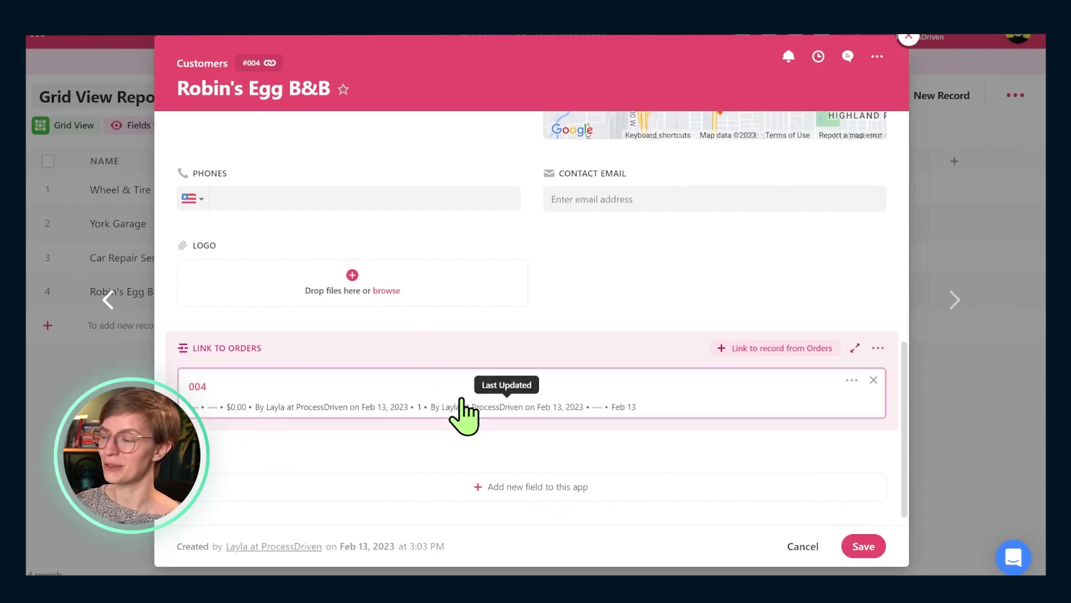
pyautogui.click(462, 394)
pyautogui.scroll(-5, 521, 430)
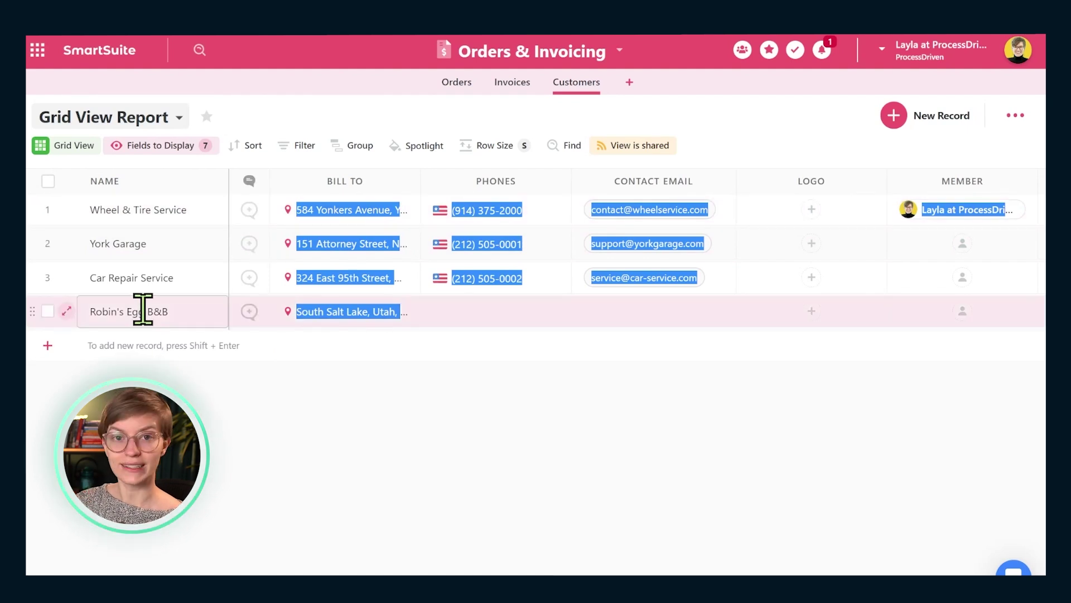
# - In the Orders table, review order 004's record: Awaiting Payment, $400.00 subtotal
pyautogui.click(465, 83)
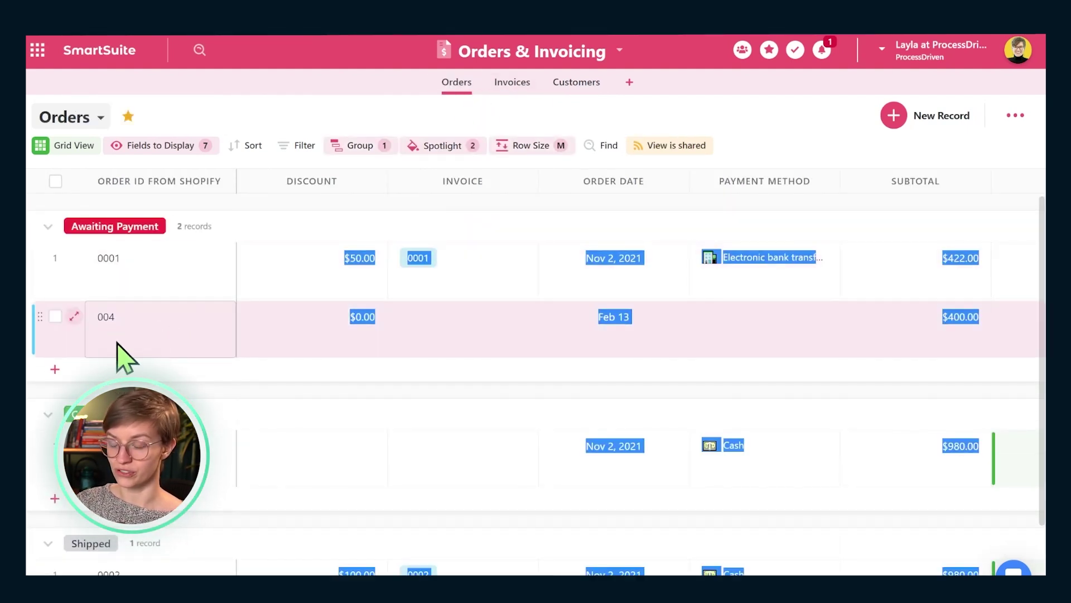
pyautogui.click(75, 317)
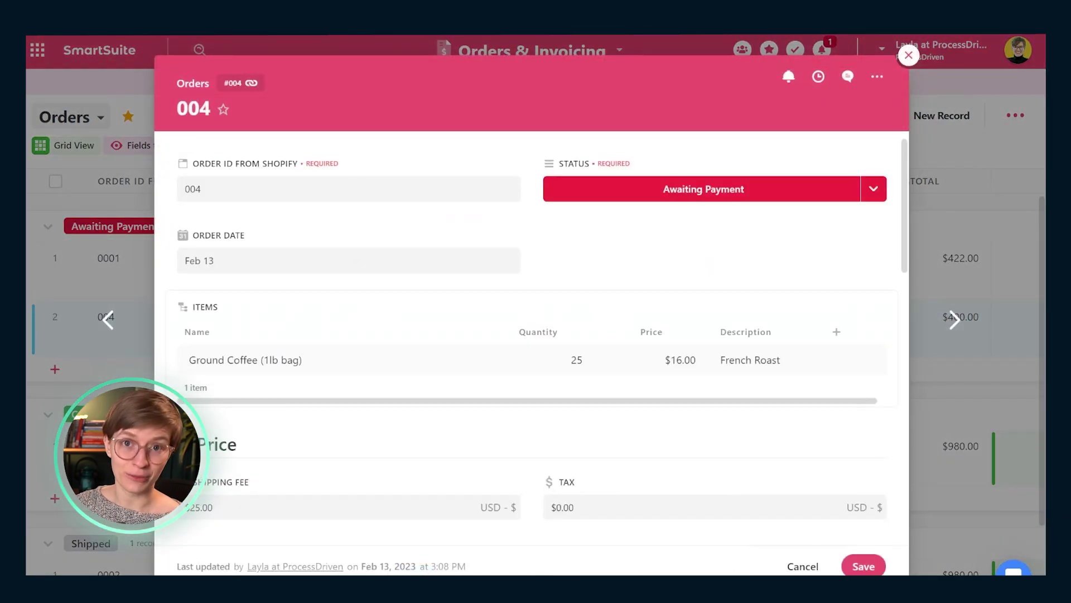
pyautogui.click(119, 384)
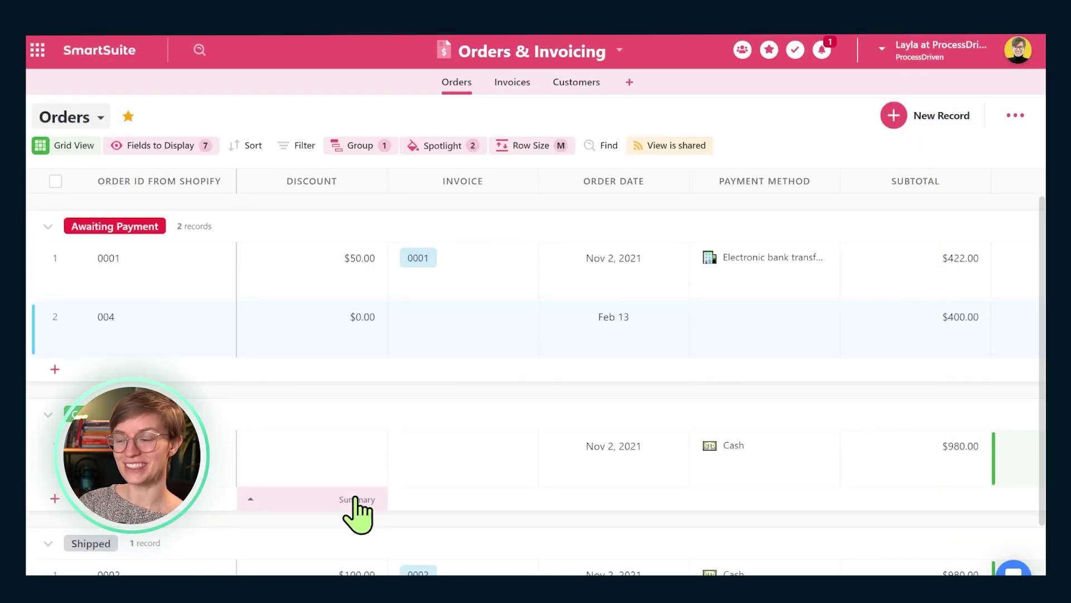
pyautogui.click(75, 318)
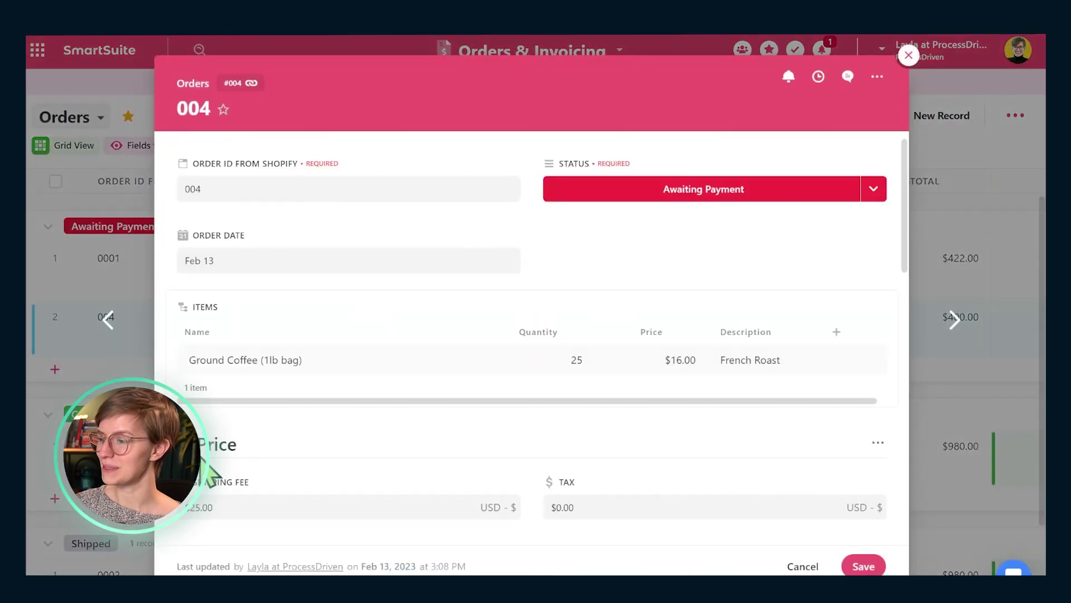
pyautogui.scroll(-10, 569, 452)
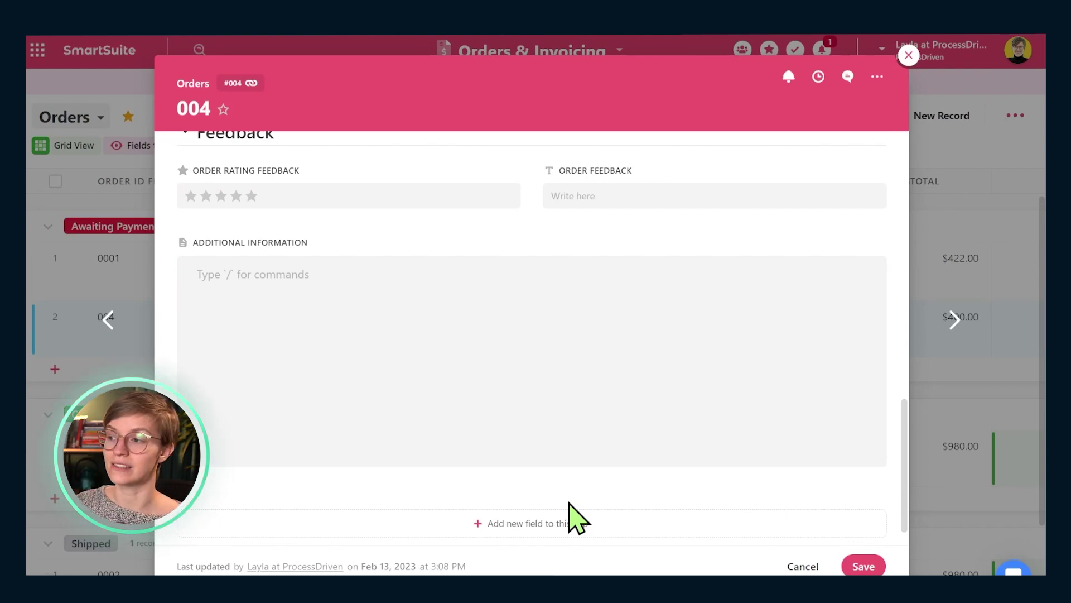
pyautogui.scroll(10, 708, 431)
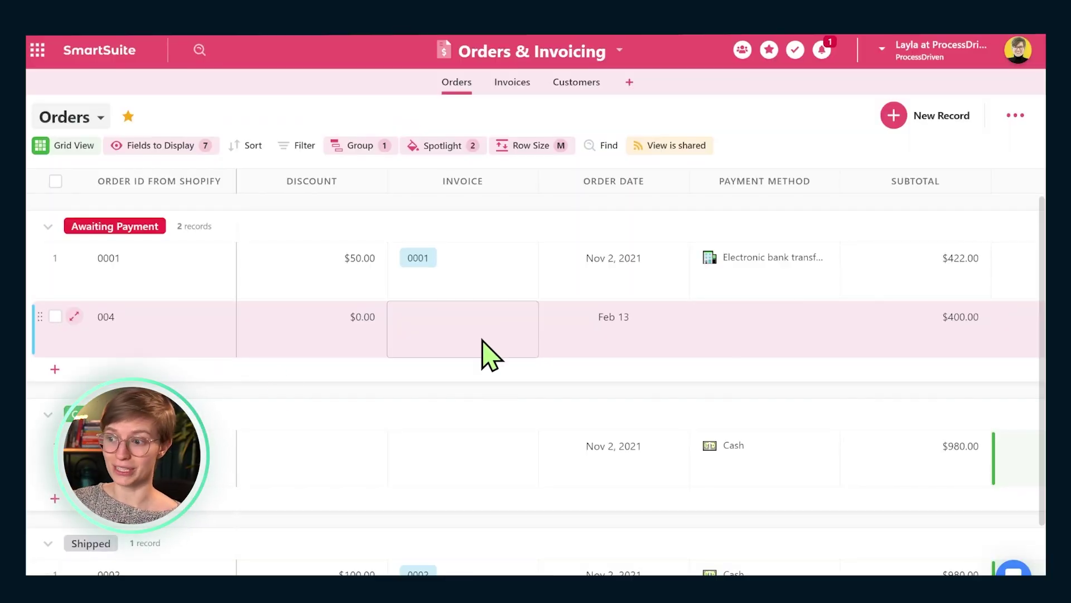
# - Review order 004's record and begin linking an invoice, then close it without linking
pyautogui.click(74, 316)
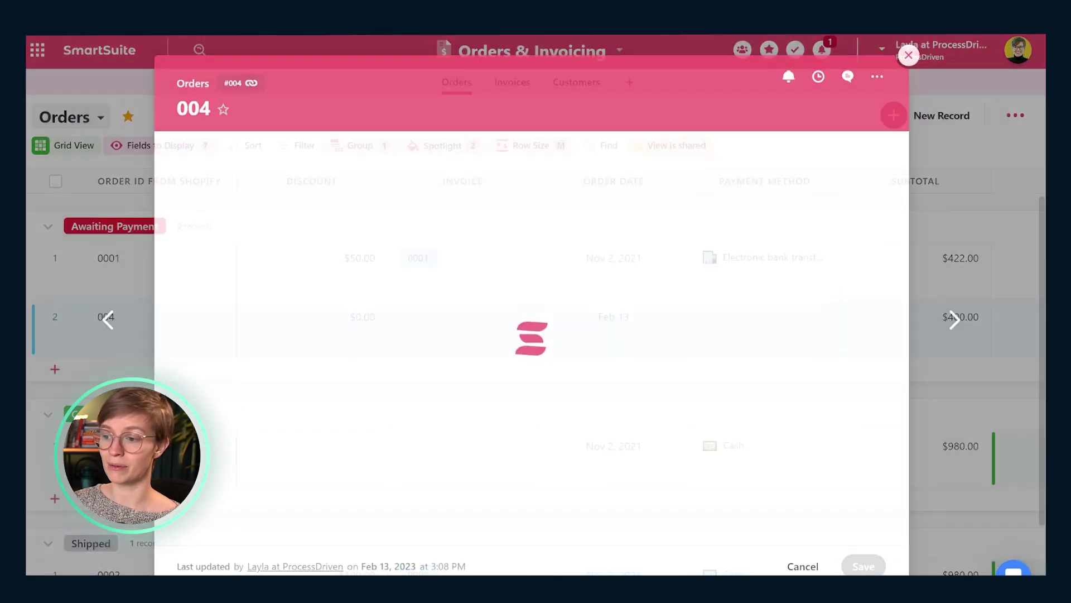
pyautogui.scroll(-10, 359, 294)
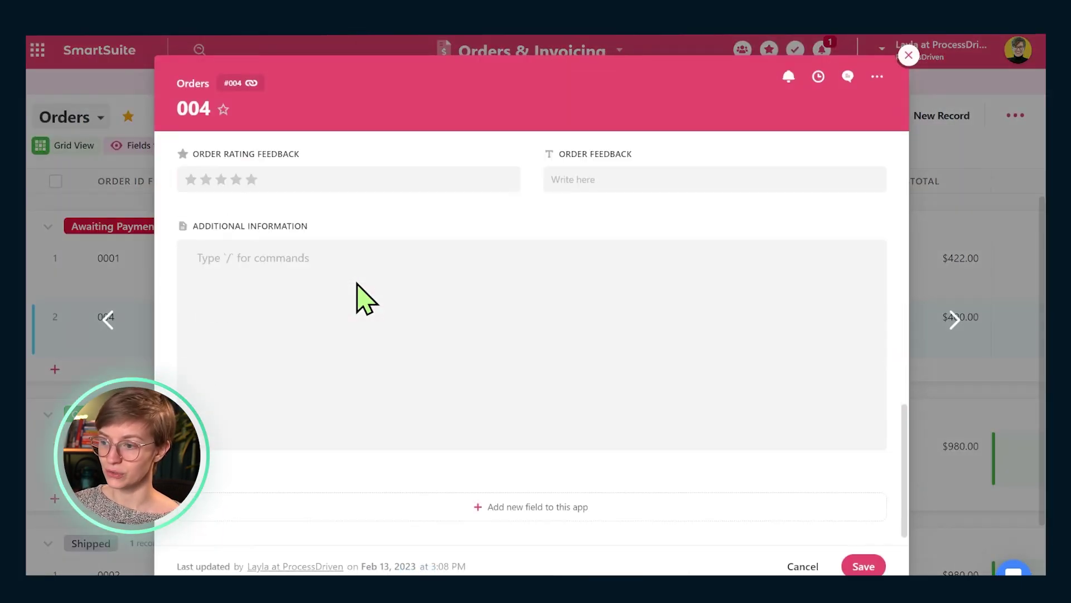
pyautogui.scroll(3, 260, 285)
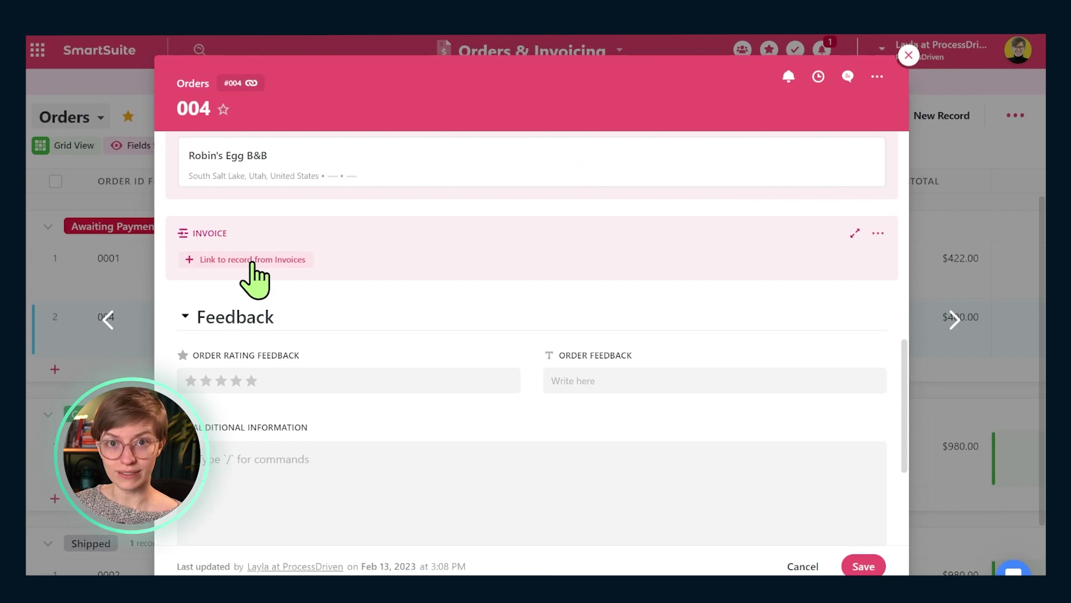
pyautogui.click(253, 260)
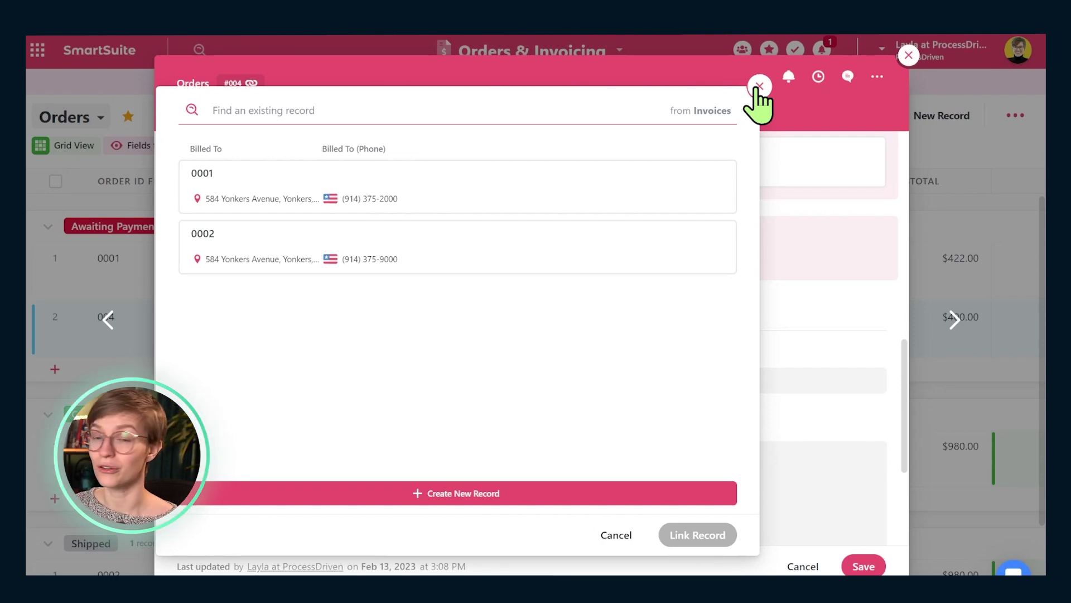
pyautogui.click(760, 87)
pyautogui.click(909, 55)
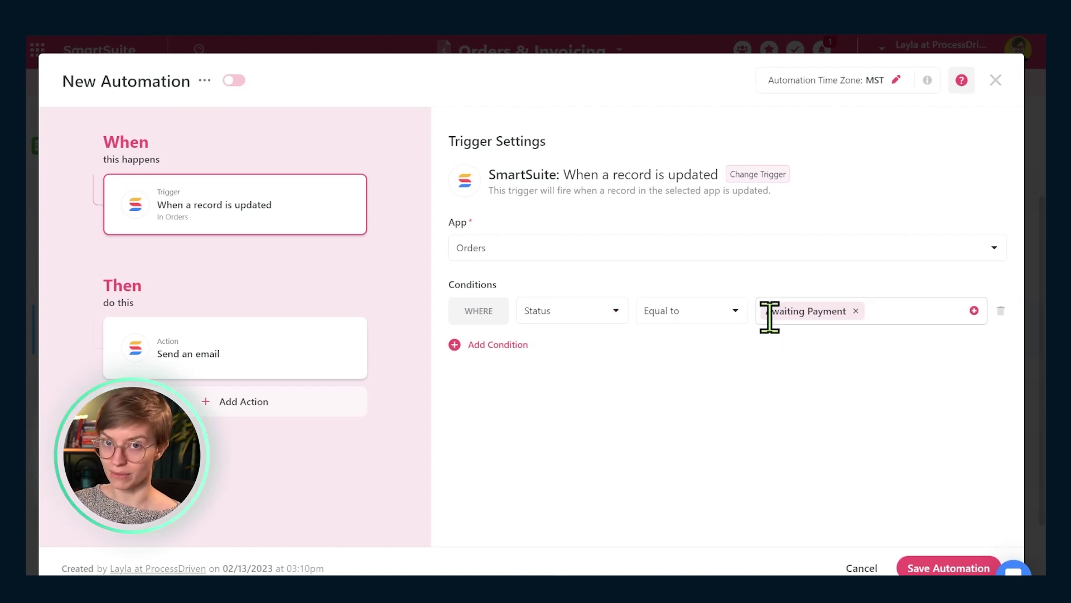
# - Fill the Send an email action's subject and message with Customer and Order ID tokens
pyautogui.click(325, 369)
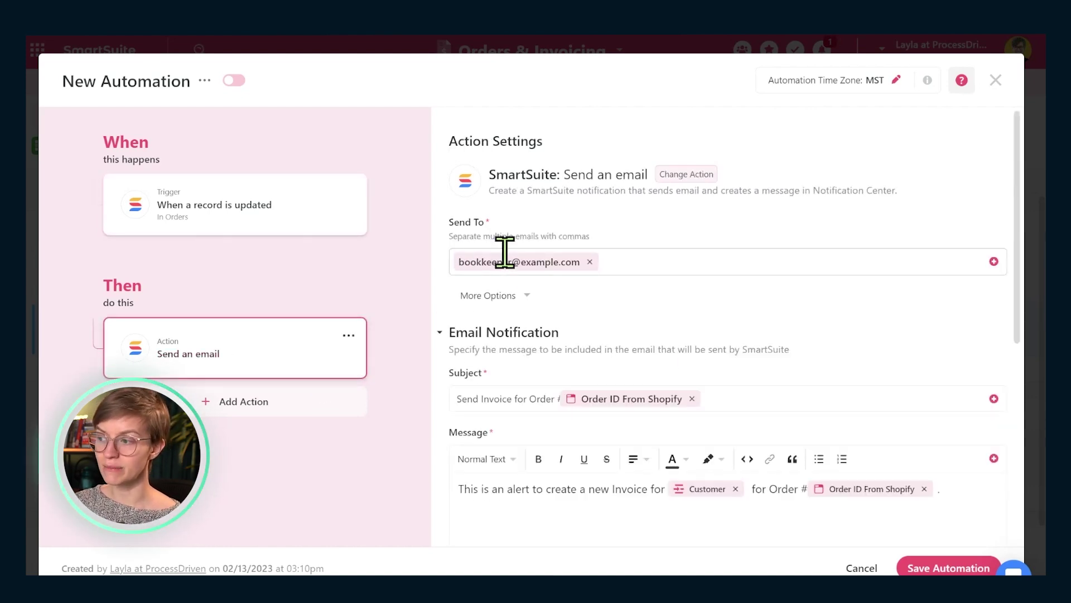
pyautogui.scroll(-3, 502, 279)
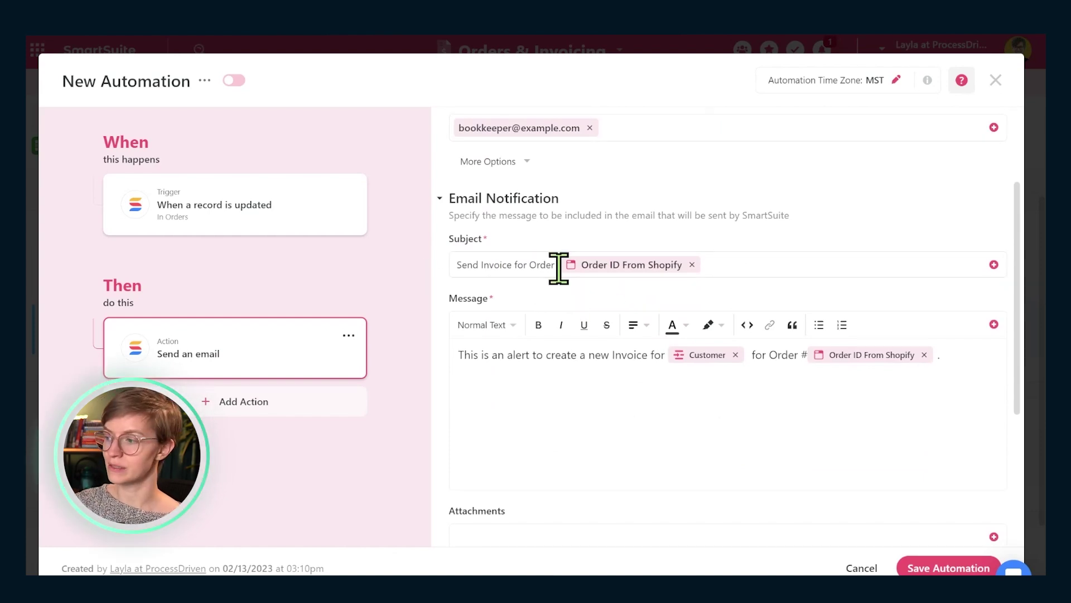
pyautogui.click(994, 264)
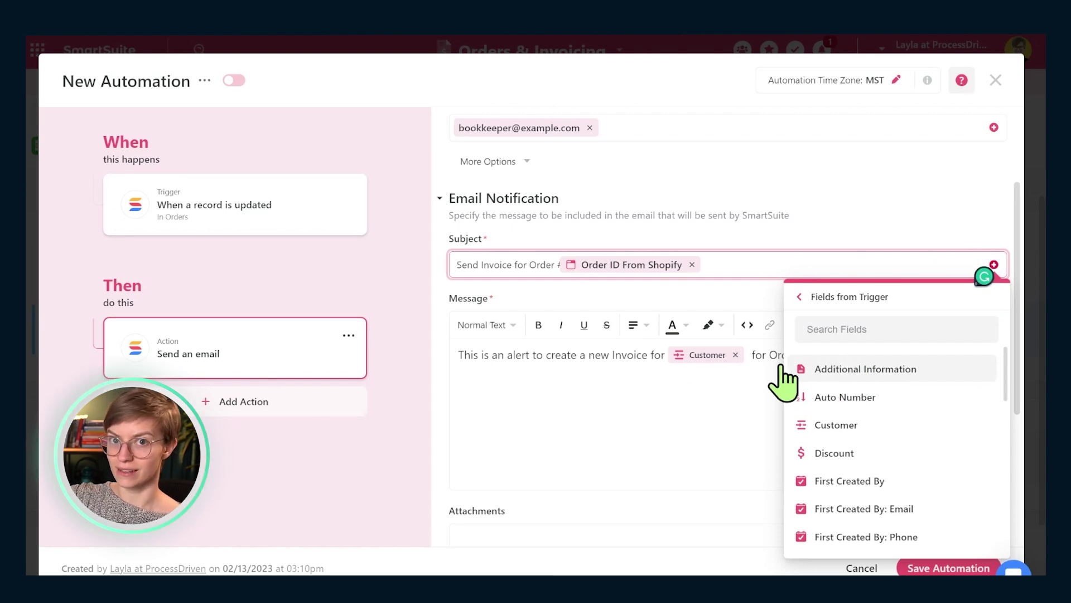
pyautogui.click(637, 479)
pyautogui.click(451, 272)
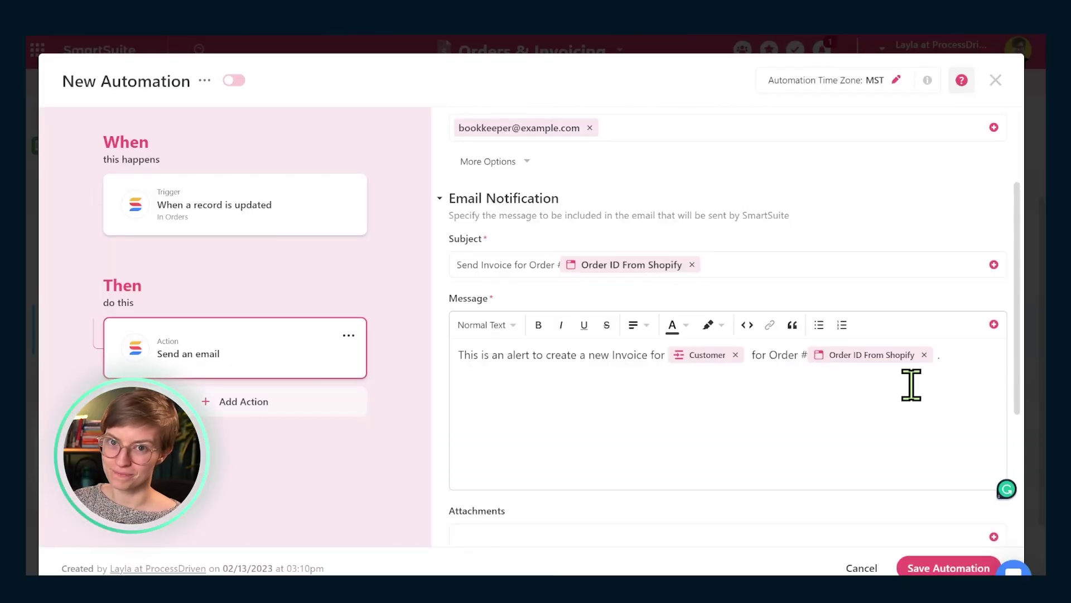
pyautogui.scroll(-5, 837, 382)
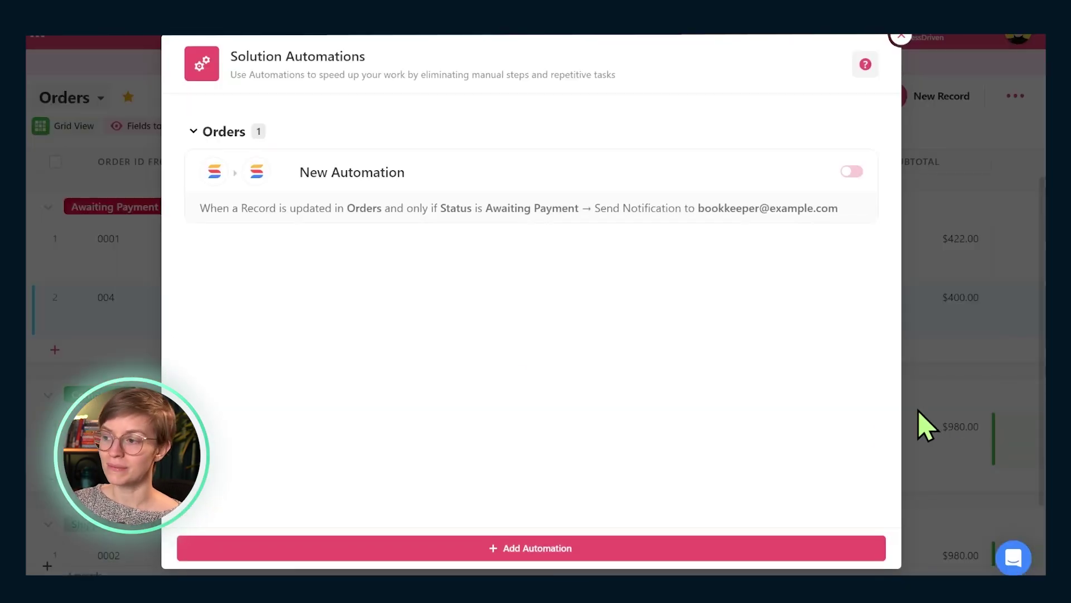
# - Open order 004's record and set its Status to Awaiting Shipment
pyautogui.click(901, 37)
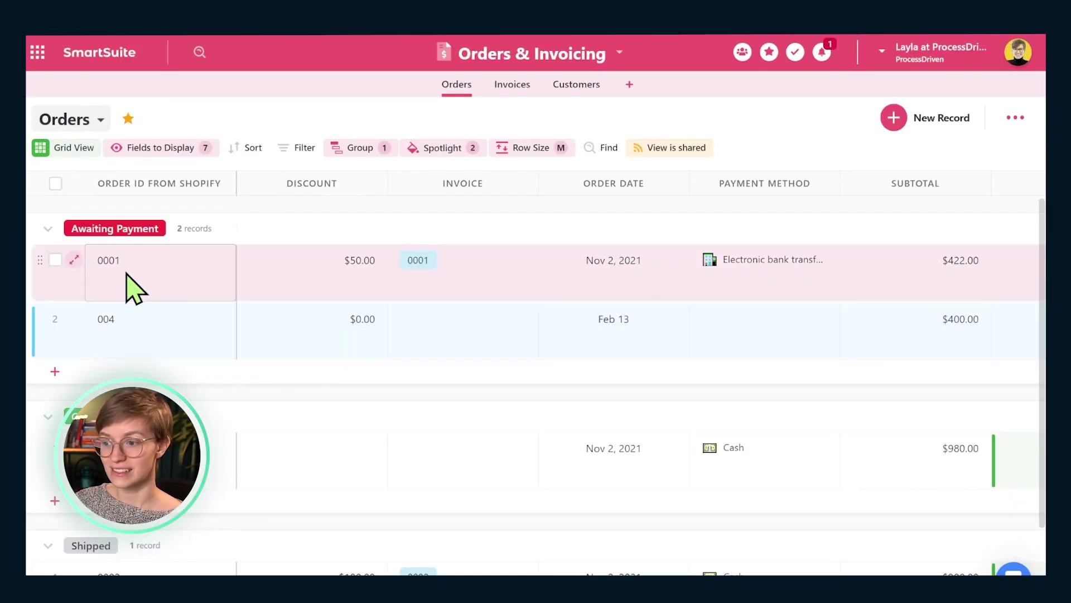
pyautogui.click(77, 324)
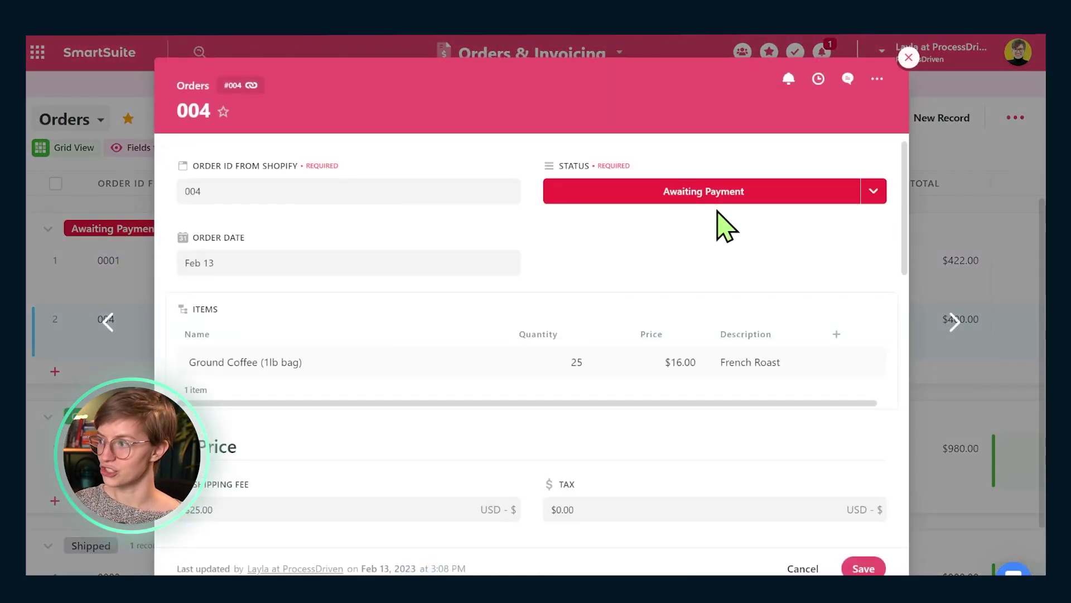
pyautogui.click(712, 193)
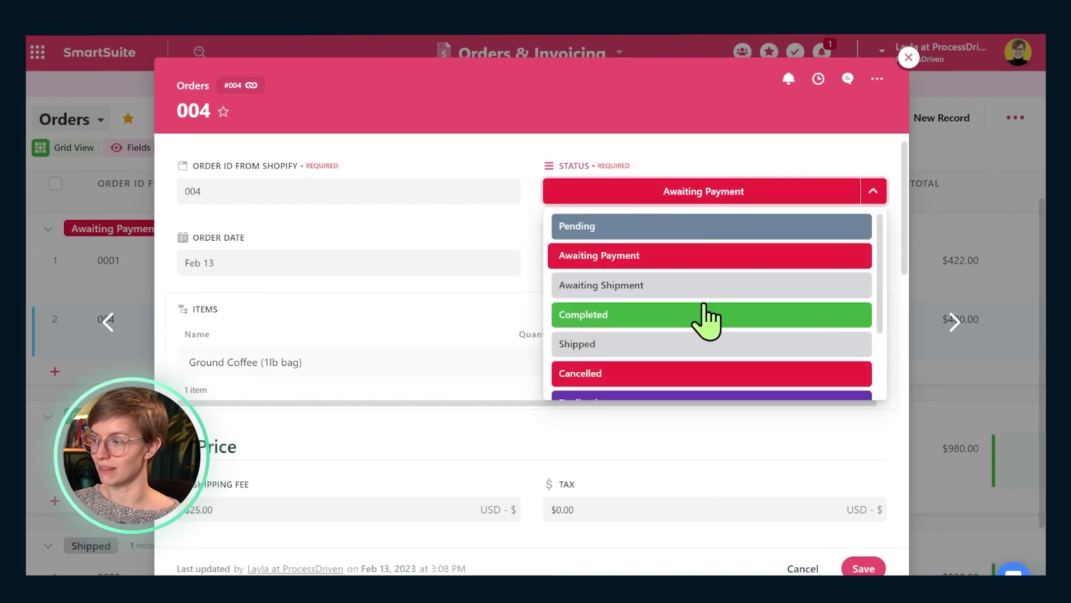
pyautogui.click(704, 313)
pyautogui.click(695, 217)
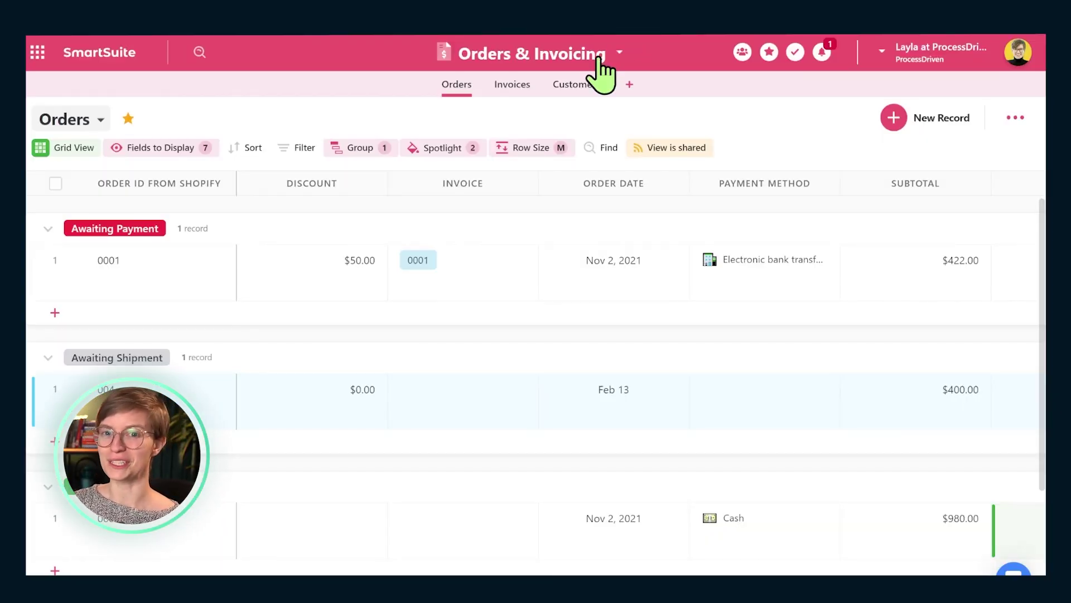
# - Delete the template demo data from the Orders & Invoicing solution menu
pyautogui.click(598, 56)
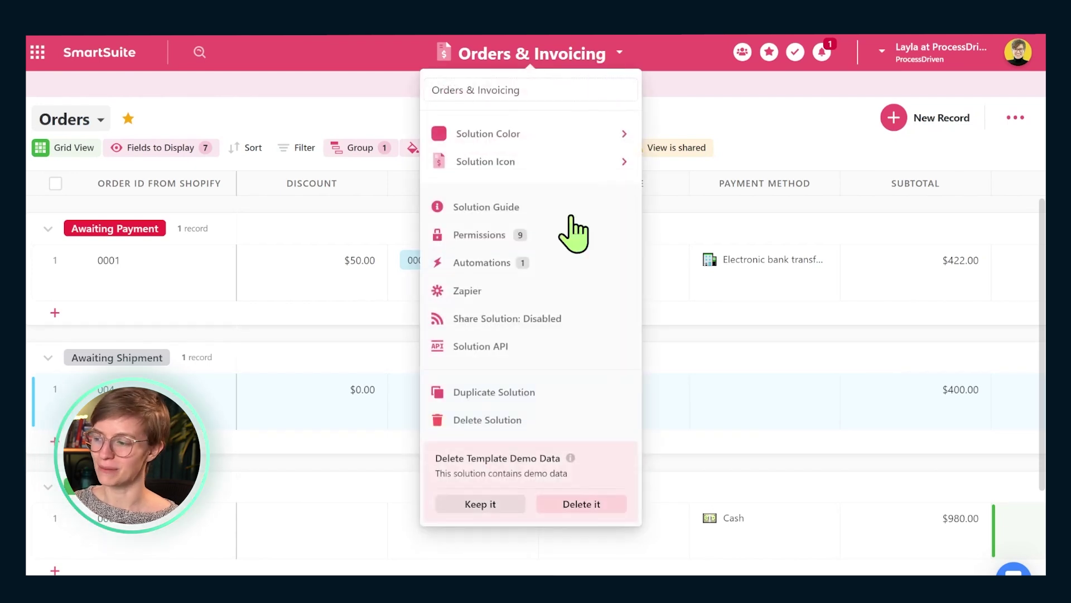
pyautogui.click(560, 505)
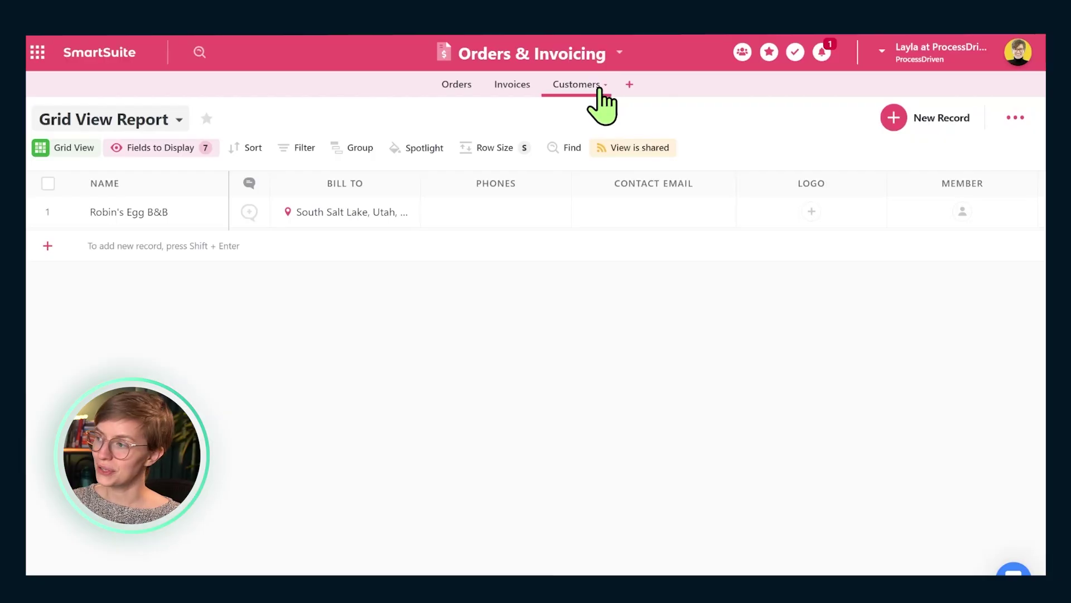
pyautogui.click(596, 88)
# - Show the Customers Import Data choices: CSV, Excel, Contacts and Calendar Import
pyautogui.moveTo(637, 286)
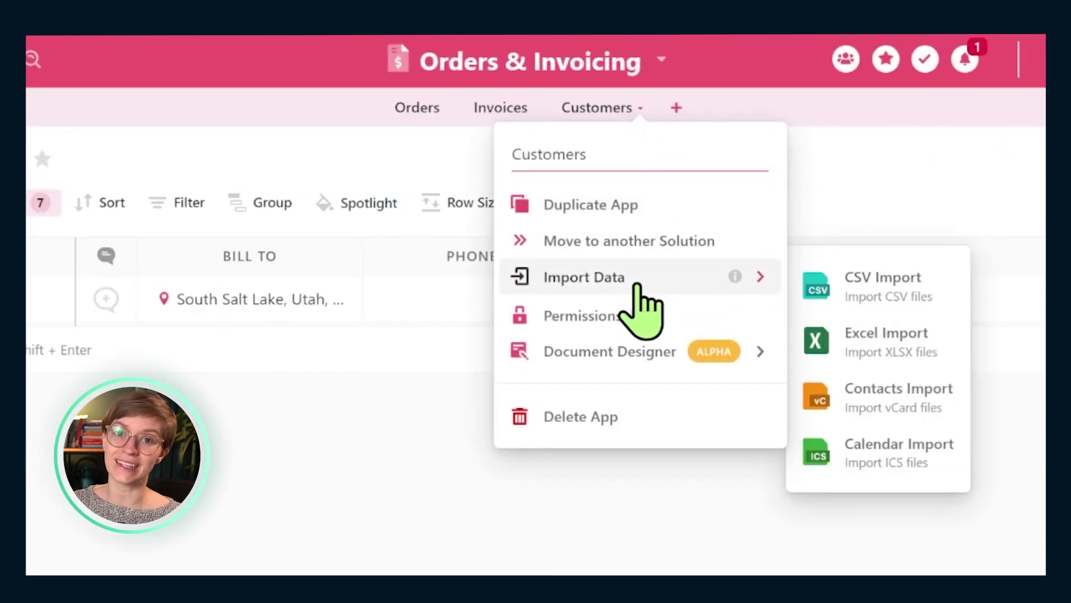